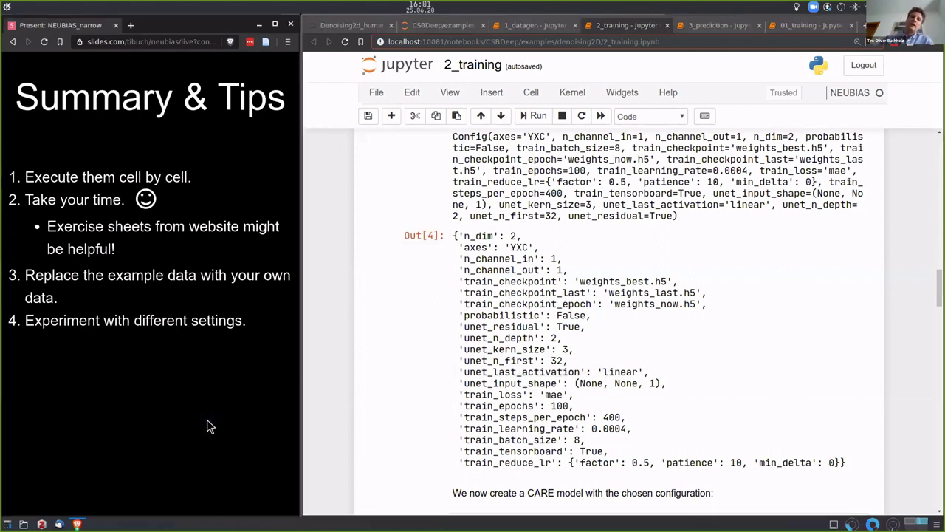
# Step: Advance the presentation to the N2V Workflow slide and open the 01_training notebook
pyautogui.press('Right')
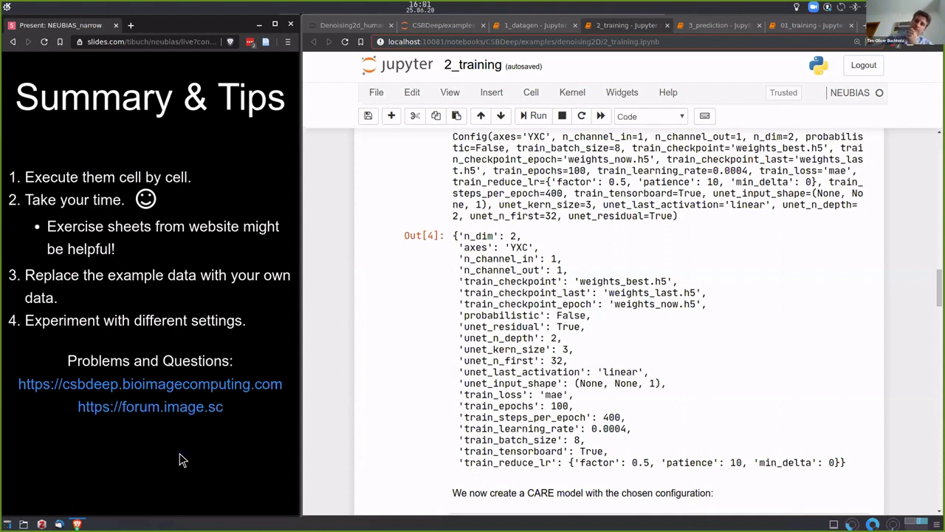
pyautogui.press('Right')
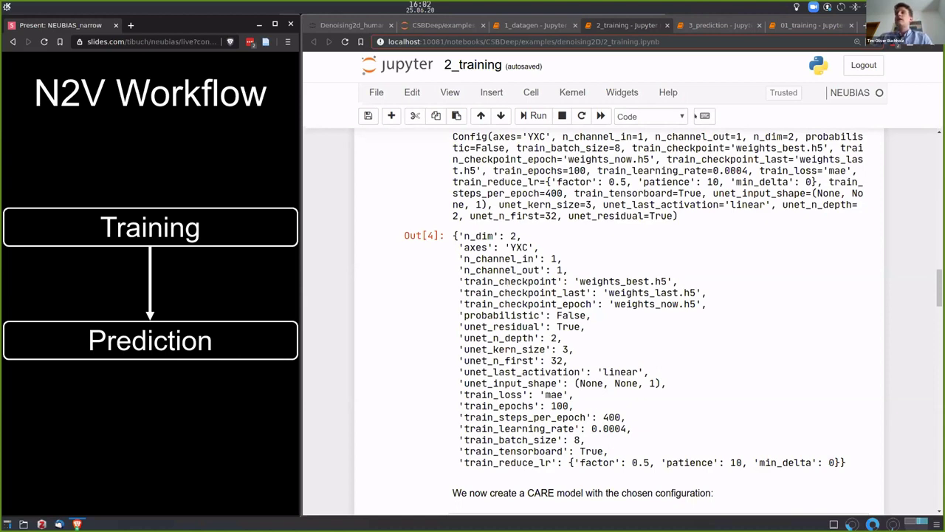
pyautogui.click(791, 25)
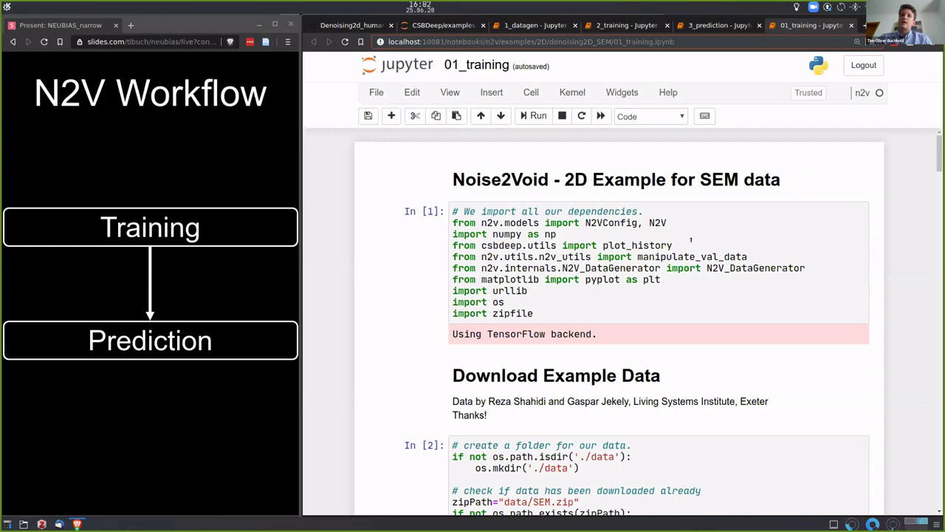
# Step: Review the notebook's cells for downloading the SEM data, loading the images and extracting training and validation patches
pyautogui.scroll(-3, 531, 200)
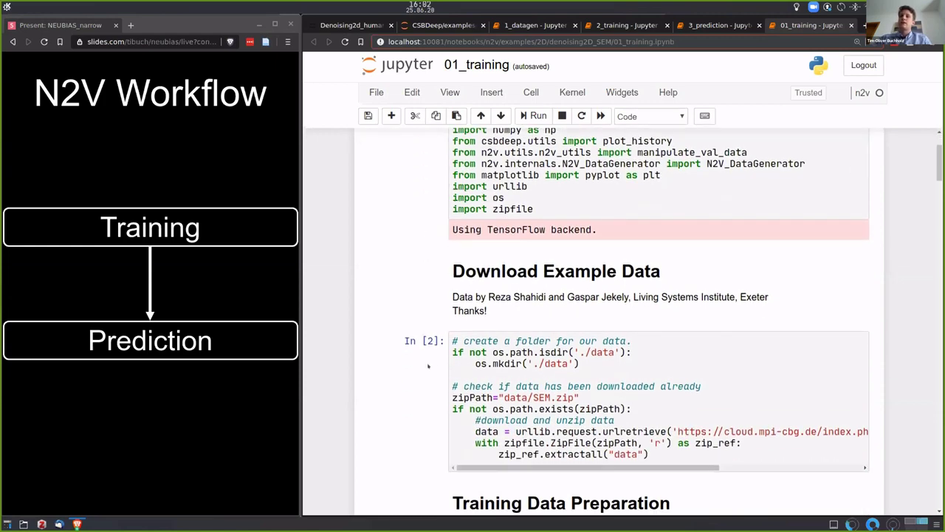
pyautogui.scroll(-5, 428, 365)
pyautogui.scroll(-3, 435, 381)
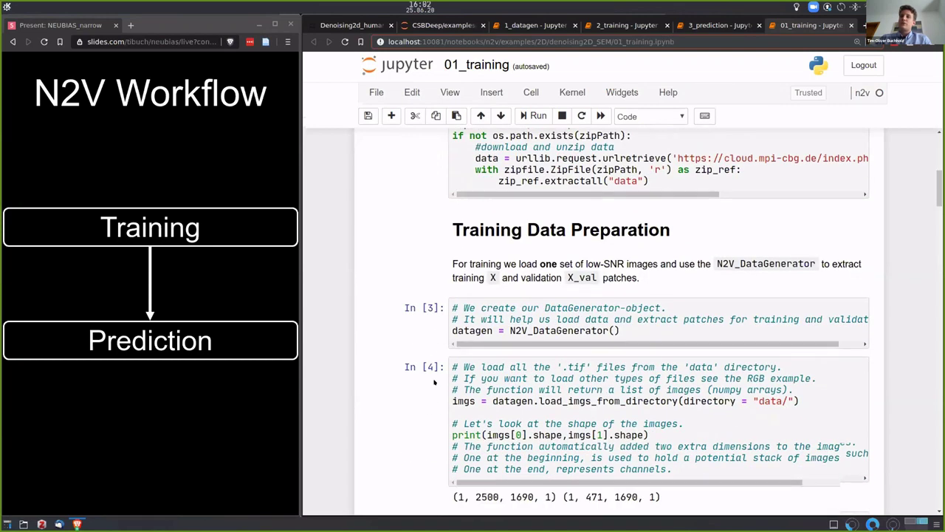
pyautogui.scroll(-13, 435, 382)
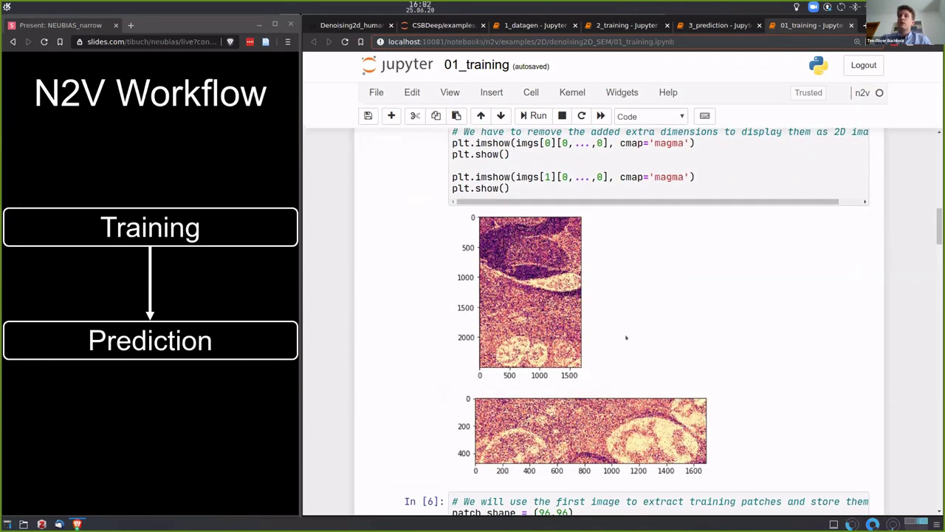
pyautogui.scroll(-7, 626, 337)
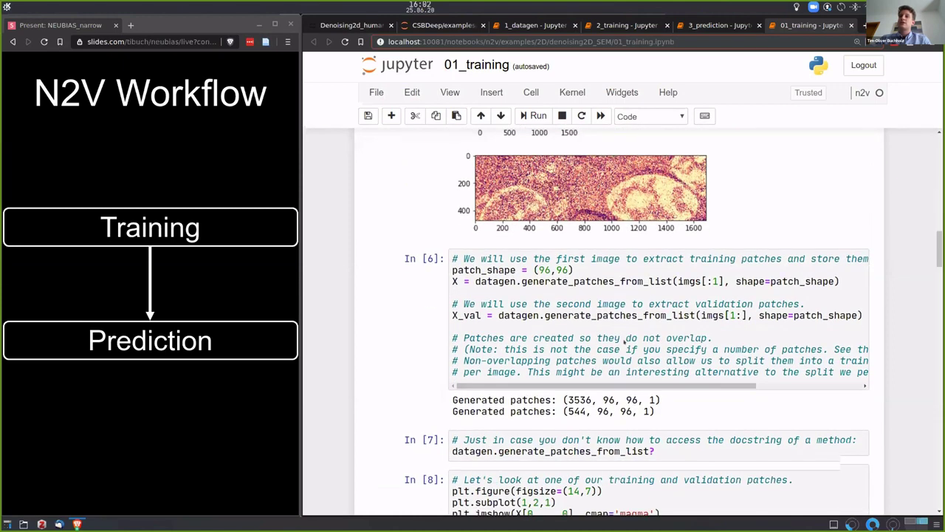
pyautogui.scroll(-9, 626, 338)
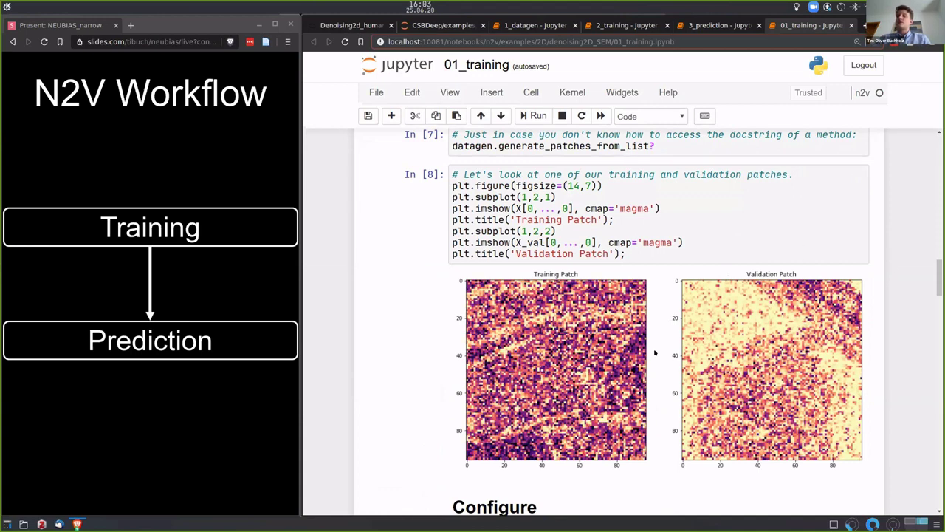
# Step: Review the N2V configuration, model creation and training sections, highlighting the X and X_val arguments of the training call
pyautogui.scroll(-8, 654, 353)
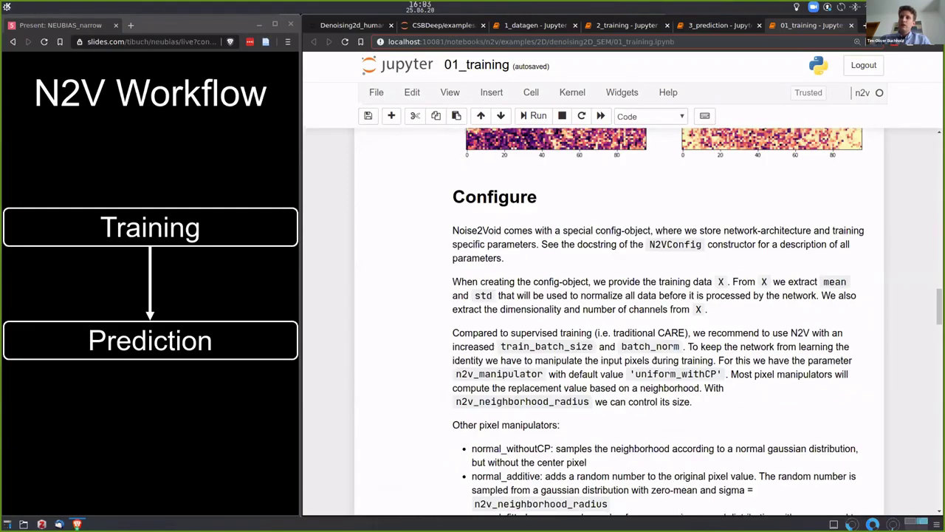
pyautogui.scroll(-10, 653, 360)
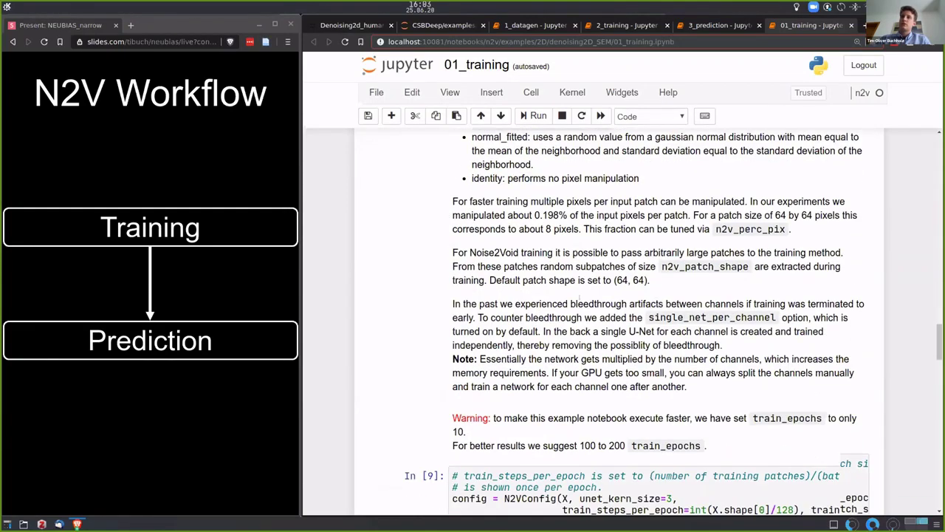
pyautogui.scroll(-17, 580, 297)
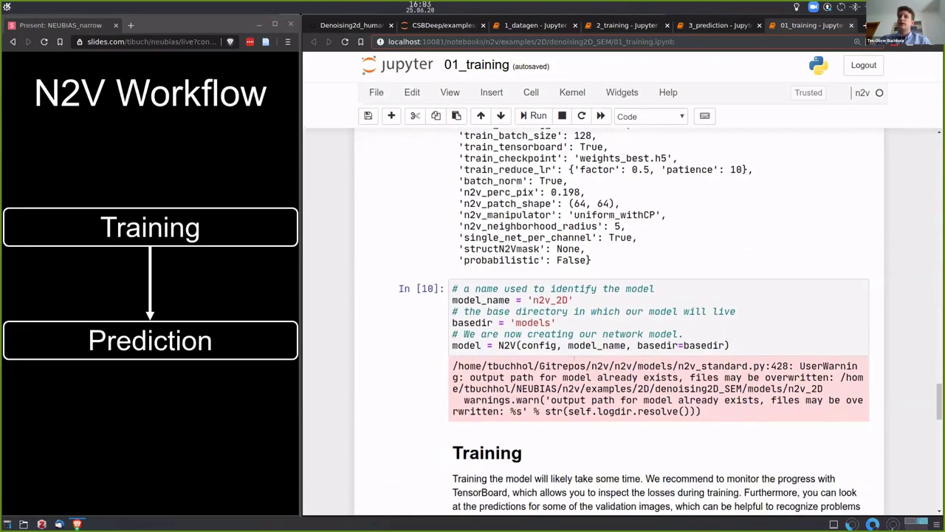
pyautogui.scroll(-7, 575, 358)
pyautogui.click(588, 336)
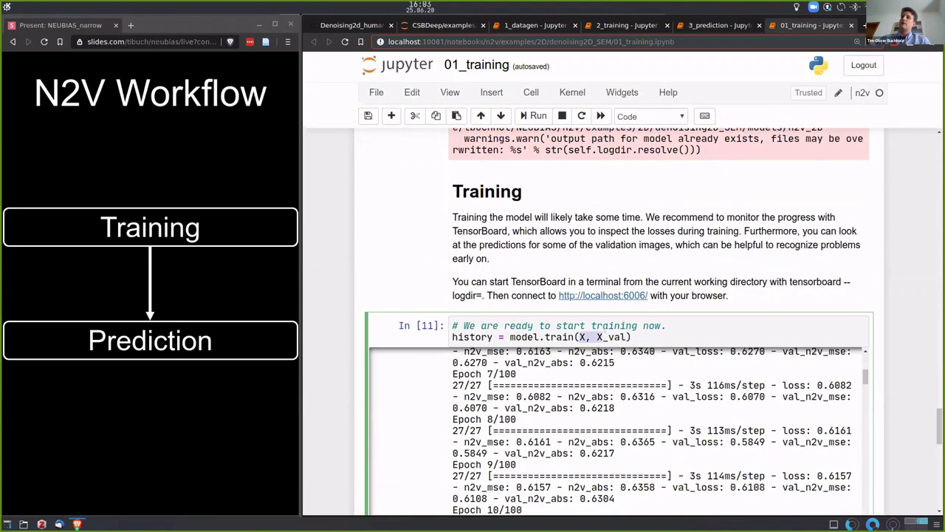
pyautogui.click(909, 328)
# Step: Examine the loss plot and the model export cell, and reveal the exported model archive on the workflow slide
pyautogui.scroll(-6, 904, 329)
pyautogui.scroll(-4, 901, 328)
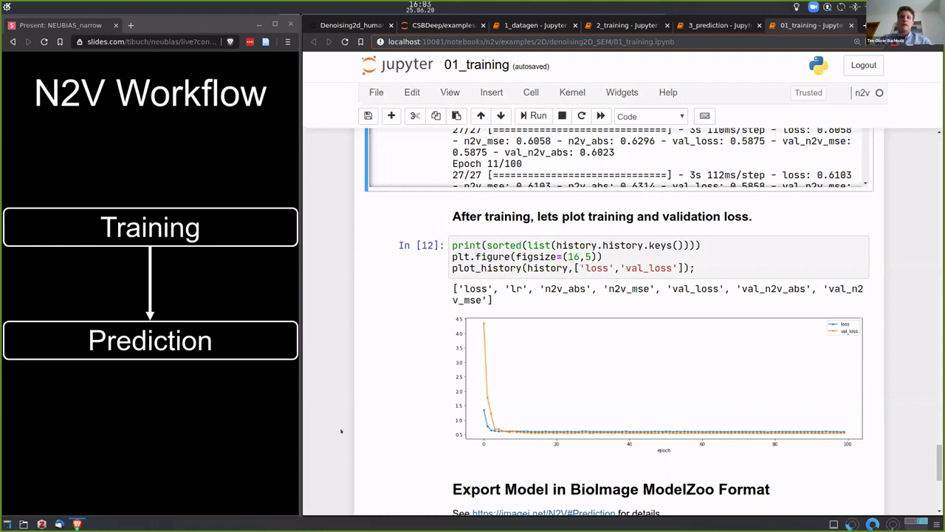
pyautogui.scroll(-2, 342, 431)
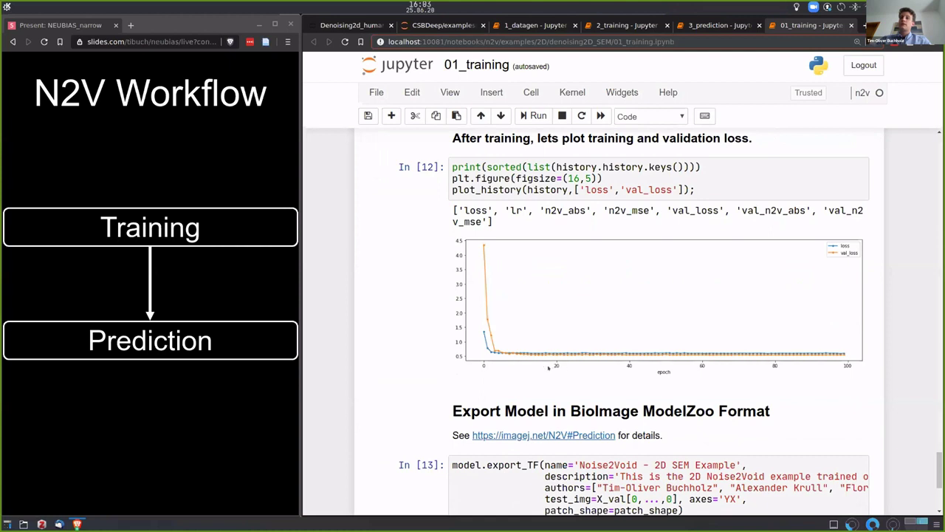
pyautogui.scroll(-3, 636, 325)
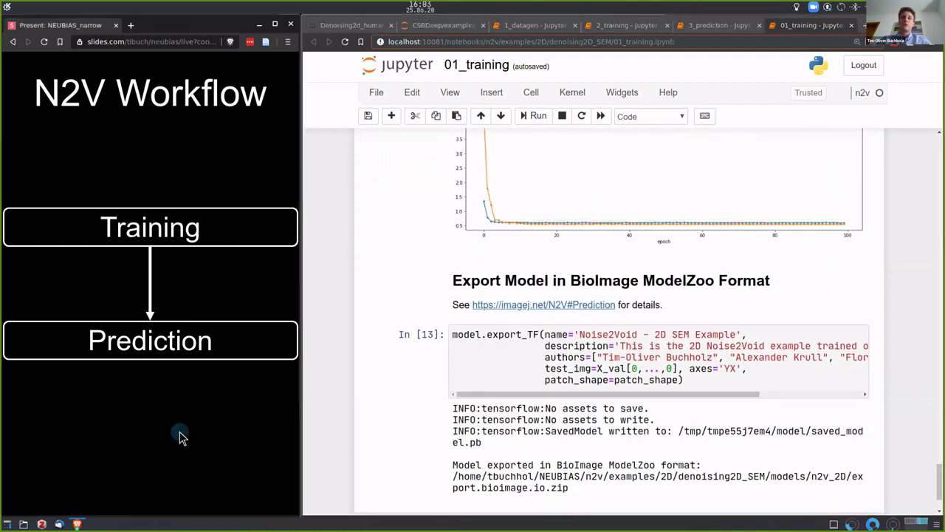
pyautogui.press('Right')
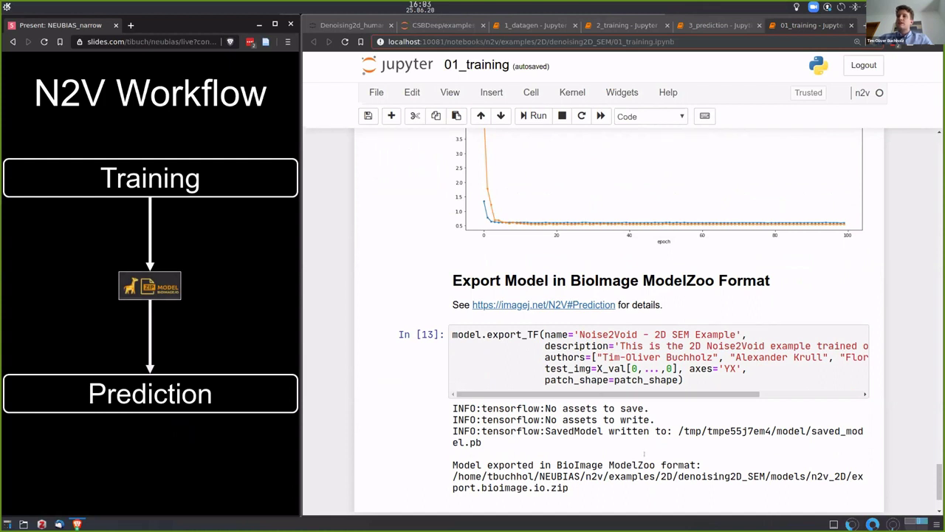
# Step: Highlight the file name export.bioimage.io.zip and its folder path in the export output, and clear the selection
pyautogui.scroll(-2, 687, 438)
pyautogui.moveTo(850, 397)
pyautogui.mouseDown()
pyautogui.moveTo(861, 398)
pyautogui.moveTo(847, 406)
pyautogui.mouseUp()
pyautogui.moveTo(737, 414); pyautogui.dragTo(673, 417)
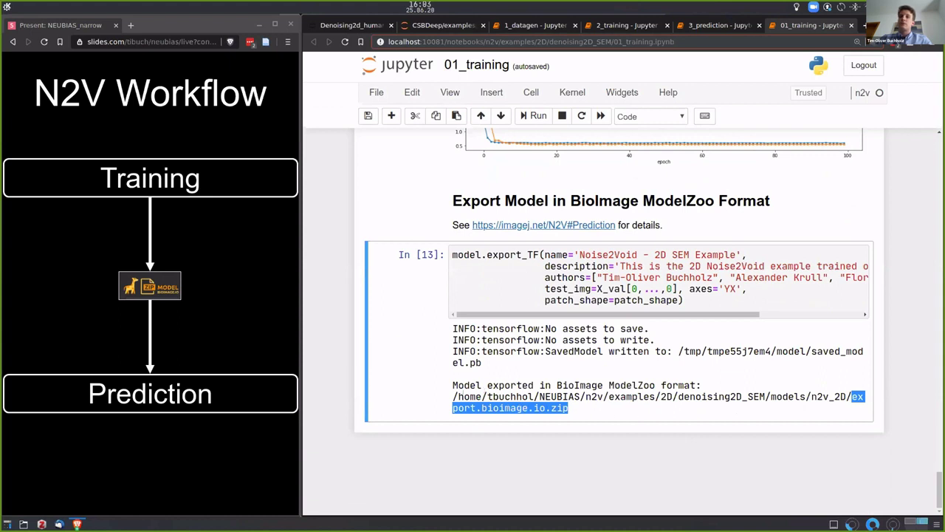
pyautogui.moveTo(452, 397); pyautogui.dragTo(851, 389)
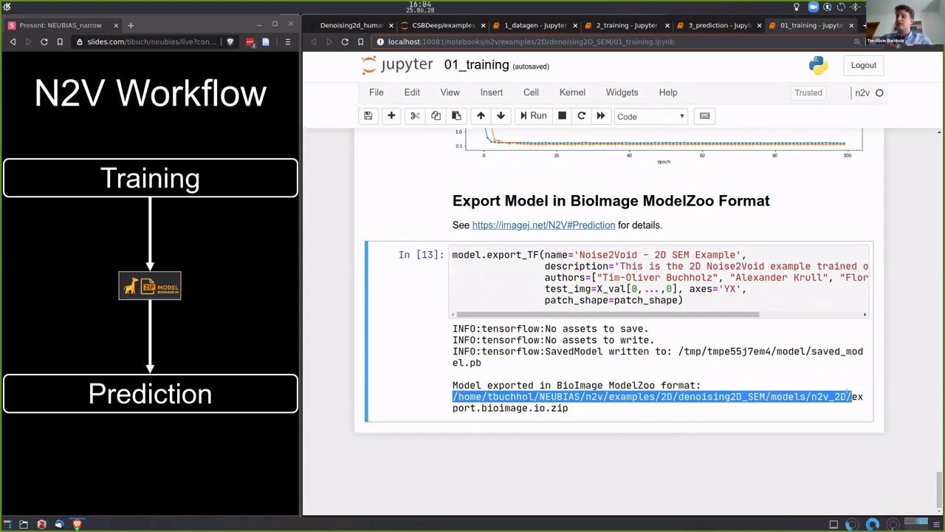
pyautogui.click(477, 463)
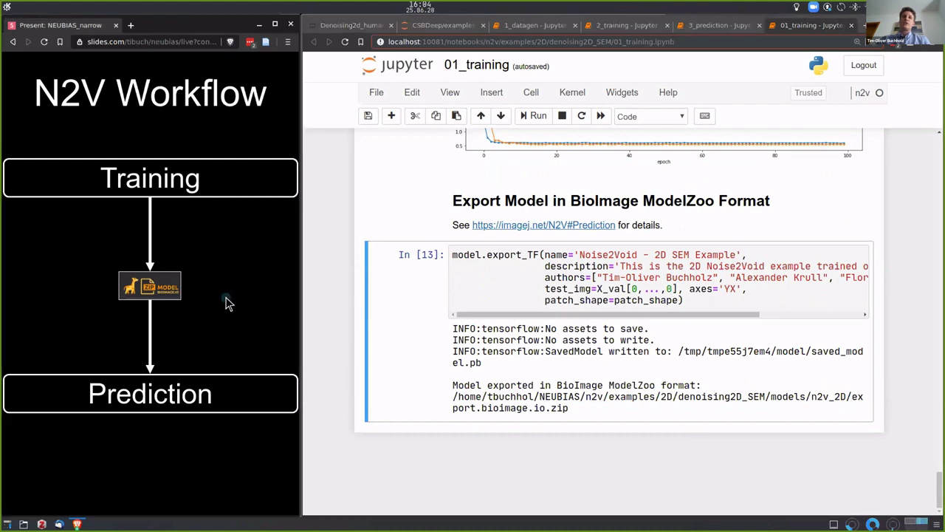
# Step: Reveal the Python and Fiji labels on the N2V Workflow slide and stop the screen share
pyautogui.press('Right')
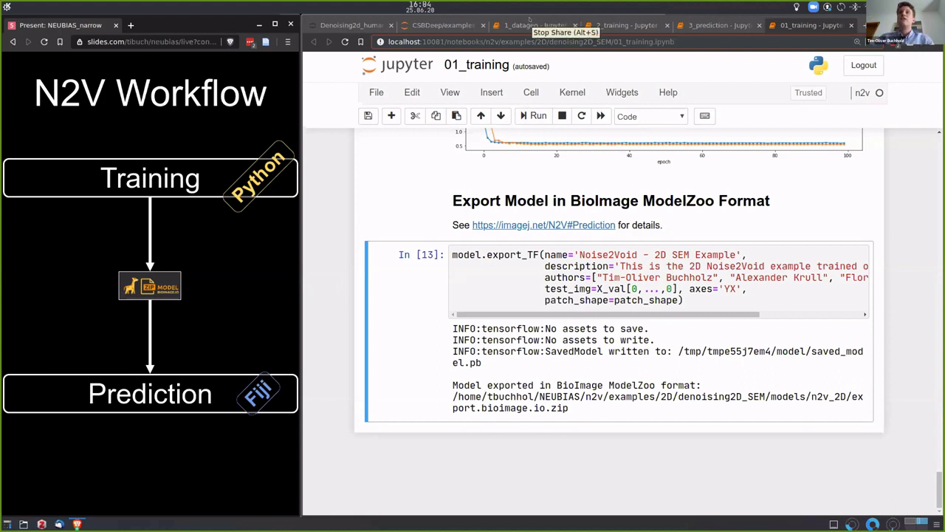
pyautogui.click(530, 20)
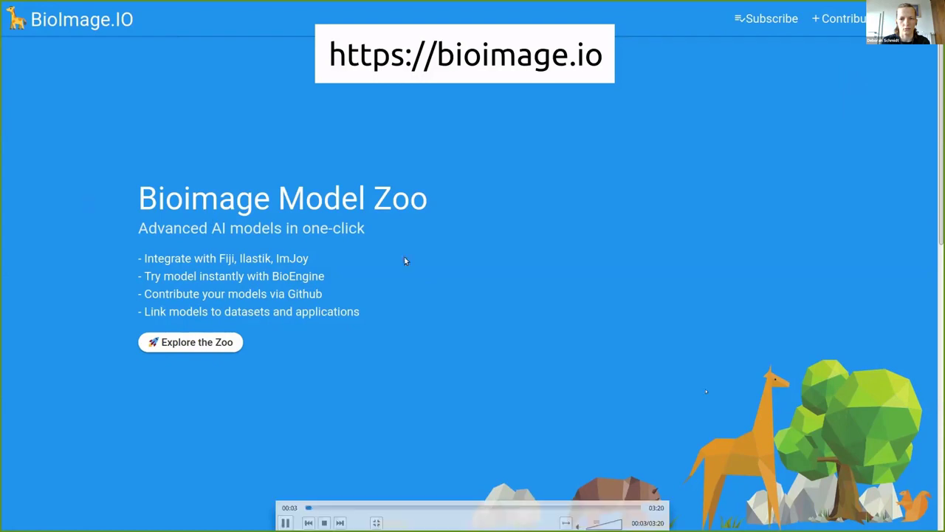
# Step: Browse the models on the Bioimage Model Zoo site, view the N2V SEM Demo details and close them
pyautogui.scroll(-1, 494, 264)
pyautogui.scroll(-5, 494, 264)
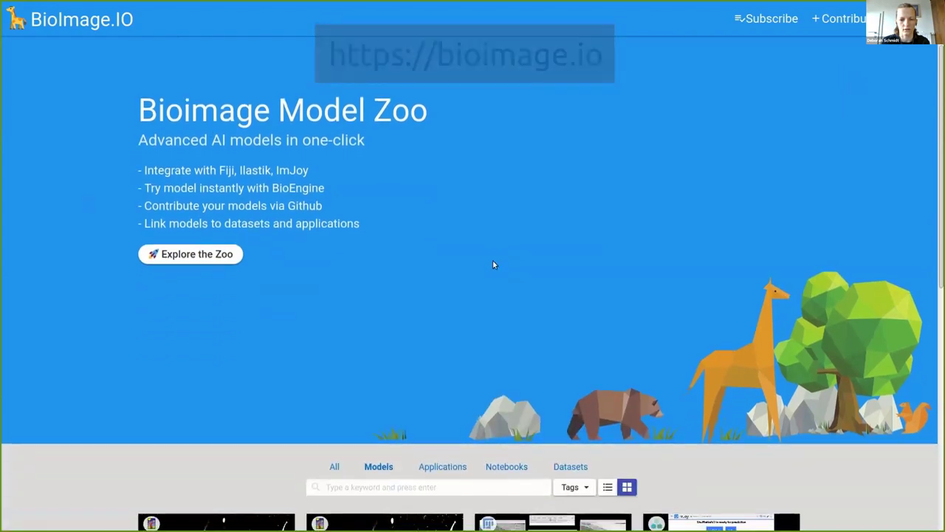
pyautogui.scroll(-1, 493, 264)
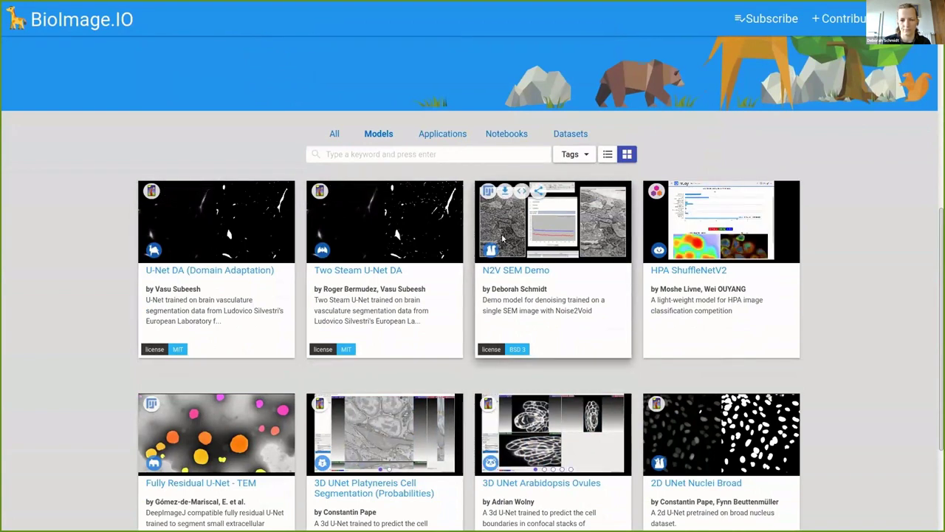
pyautogui.click(520, 272)
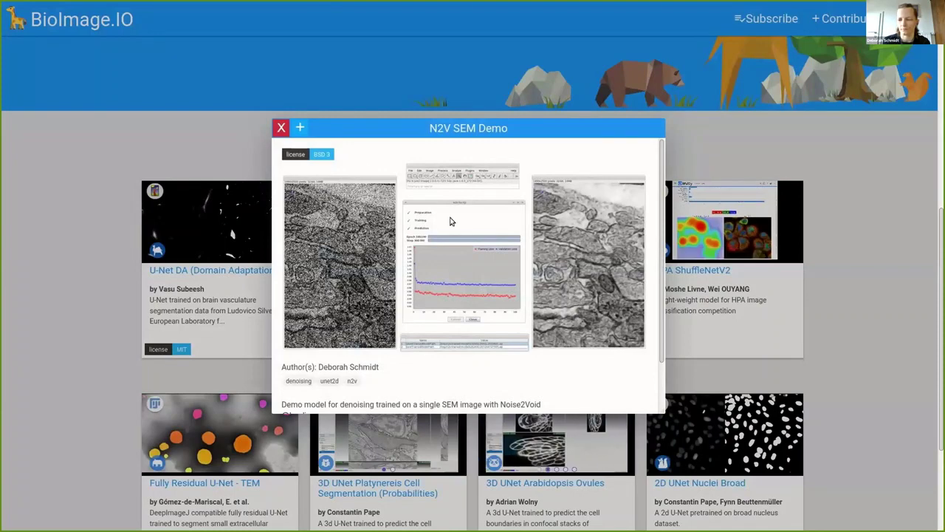
pyautogui.click(281, 128)
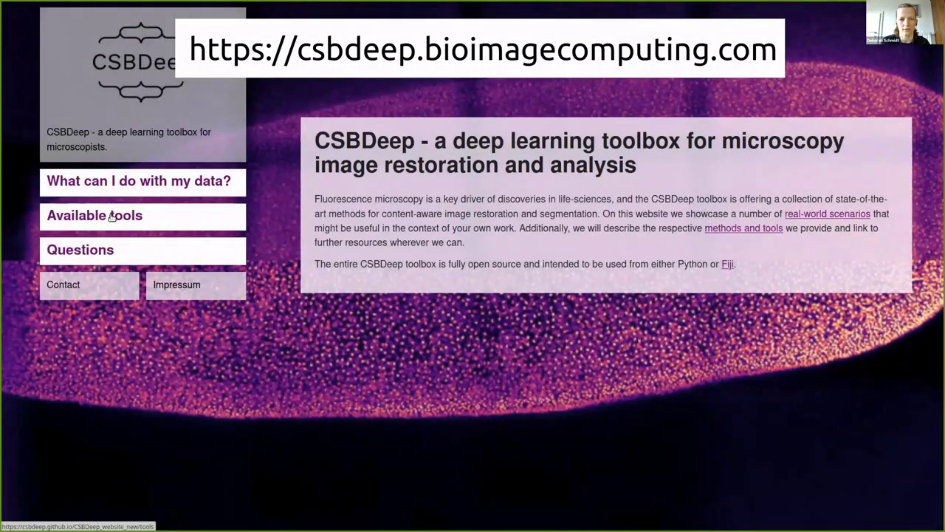
# Step: Open the Noise2Void page among CSBDeep's available tools and follow its guide on how to use N2V in Fiji
pyautogui.click(111, 215)
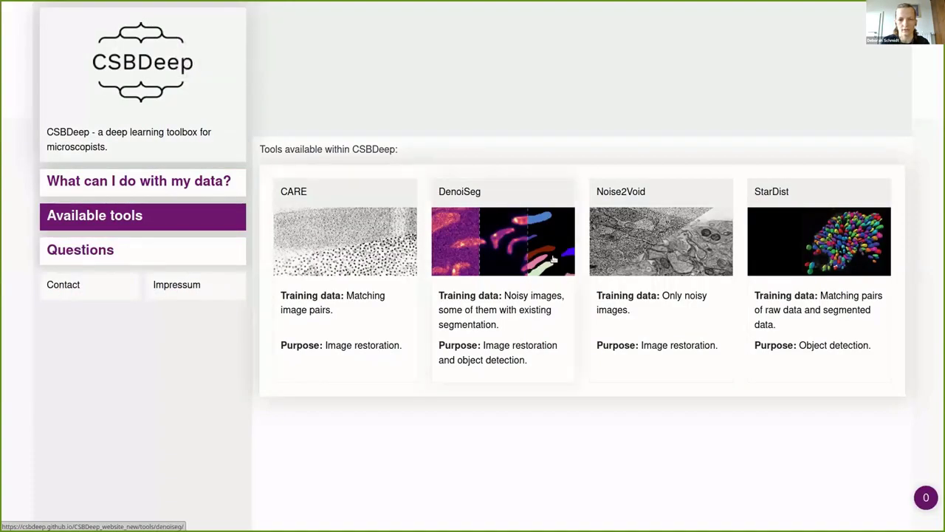
pyautogui.click(656, 225)
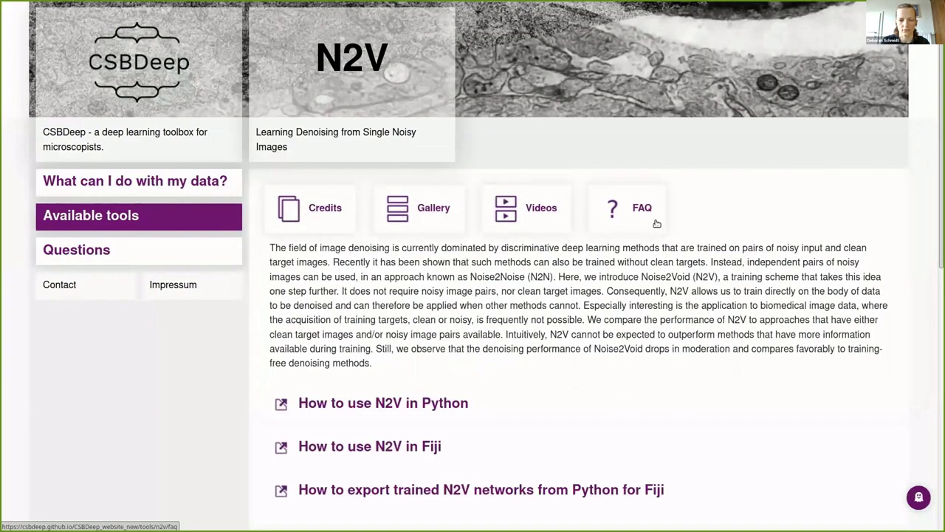
pyautogui.scroll(-3, 453, 229)
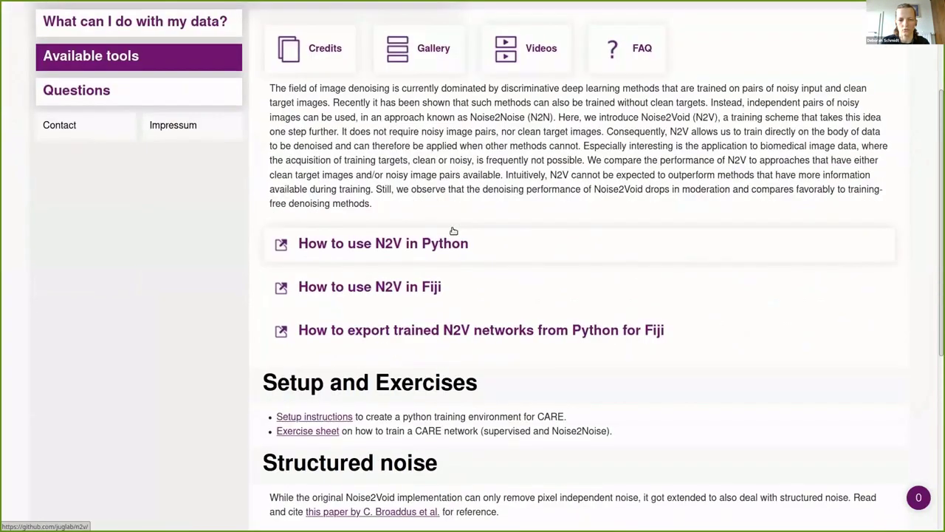
pyautogui.scroll(-2, 452, 230)
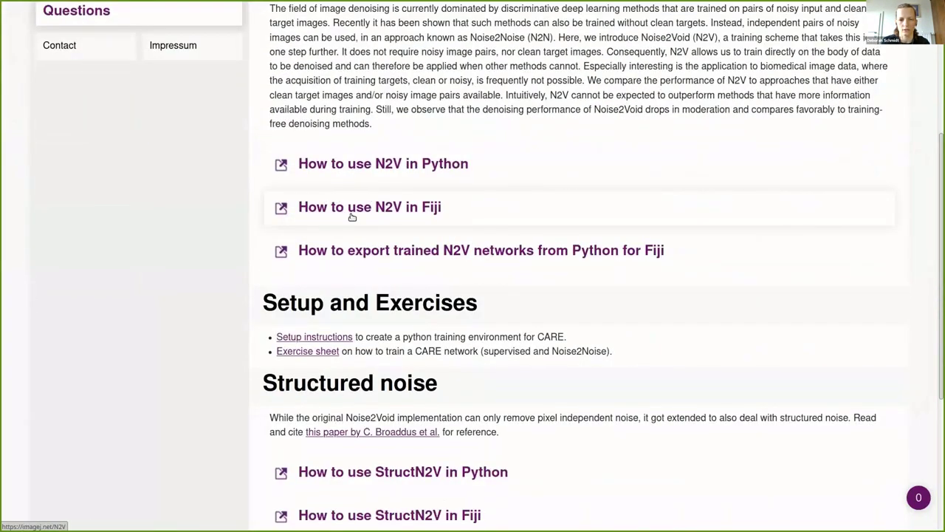
pyautogui.click(352, 214)
# Step: Read the N2V plugin's installation instructions, highlight the line about the CSBDeep update site, and return to the page's contents list
pyautogui.scroll(-8, 644, 253)
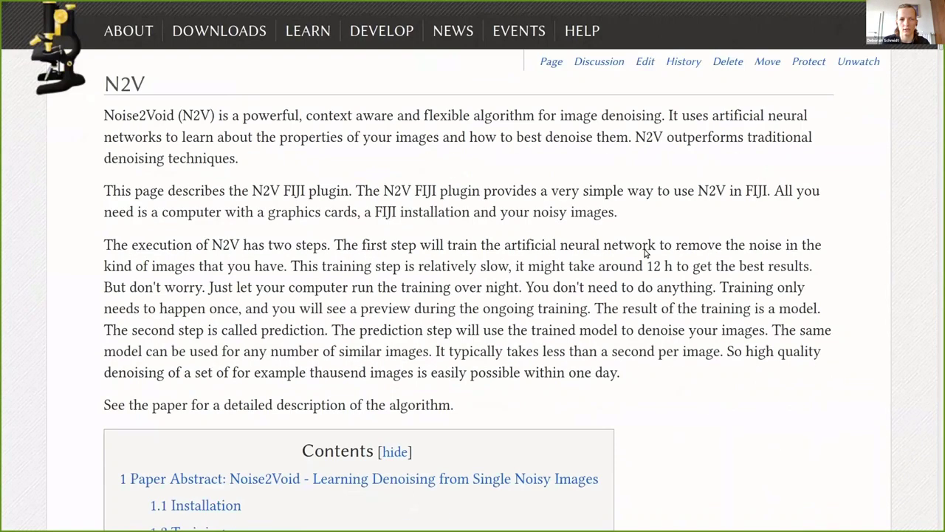
pyautogui.scroll(-9, 644, 254)
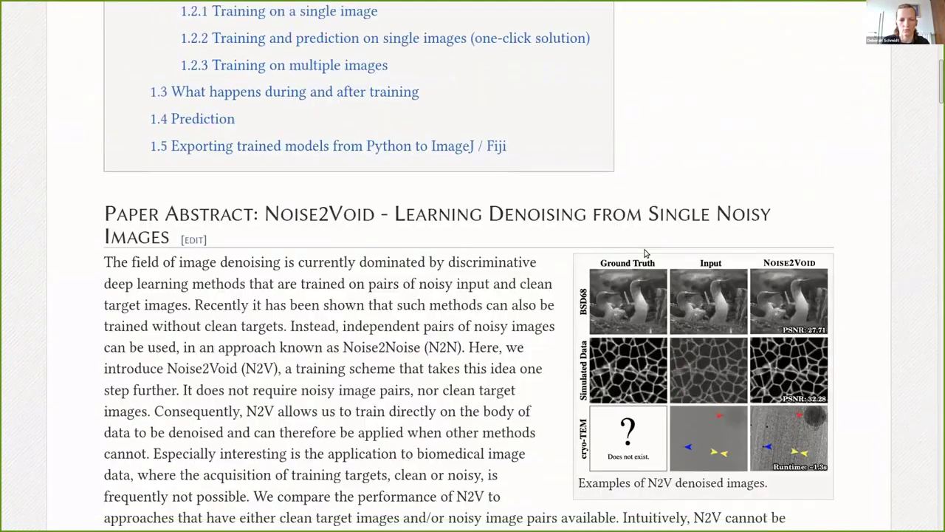
pyautogui.scroll(-4, 644, 253)
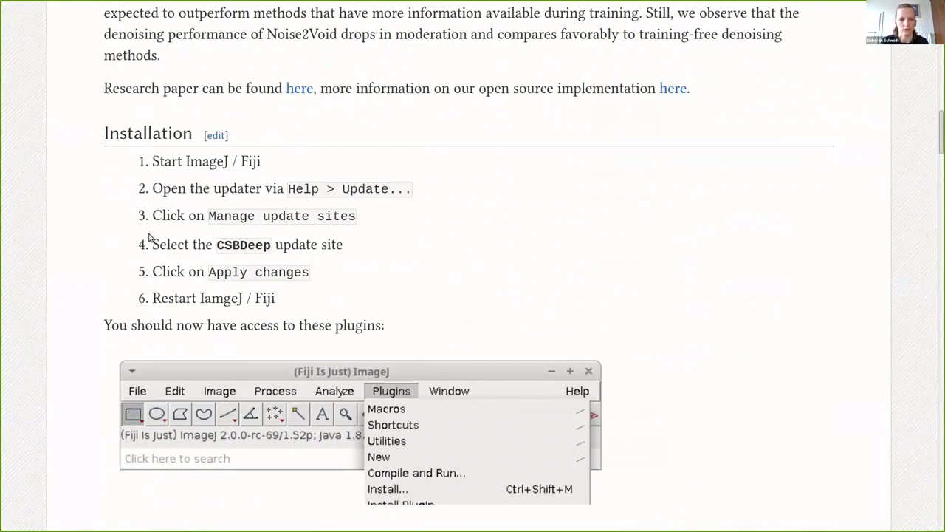
pyautogui.moveTo(350, 249); pyautogui.dragTo(151, 246)
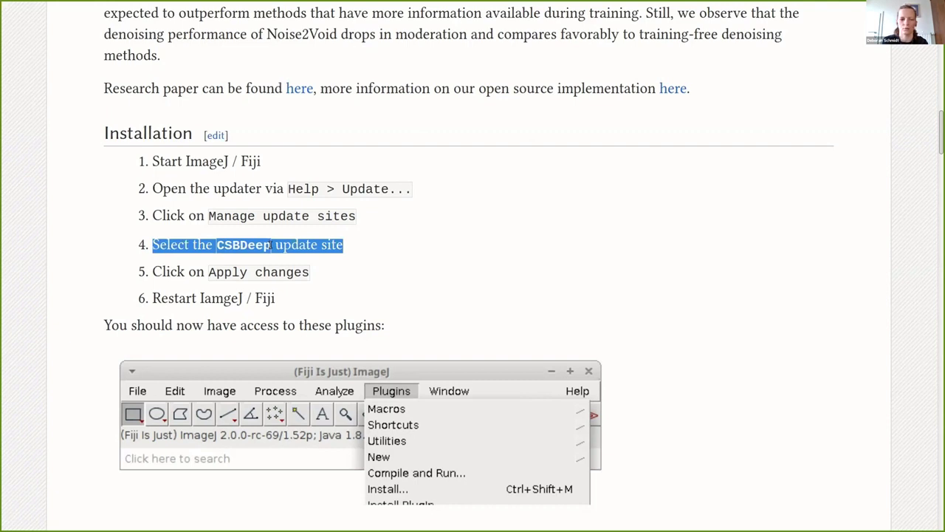
pyautogui.click(390, 248)
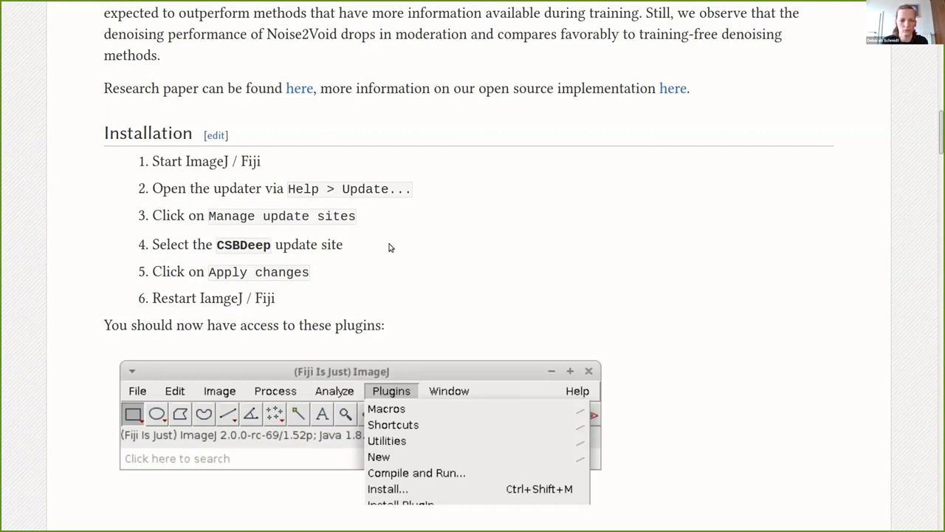
pyautogui.scroll(10, 390, 247)
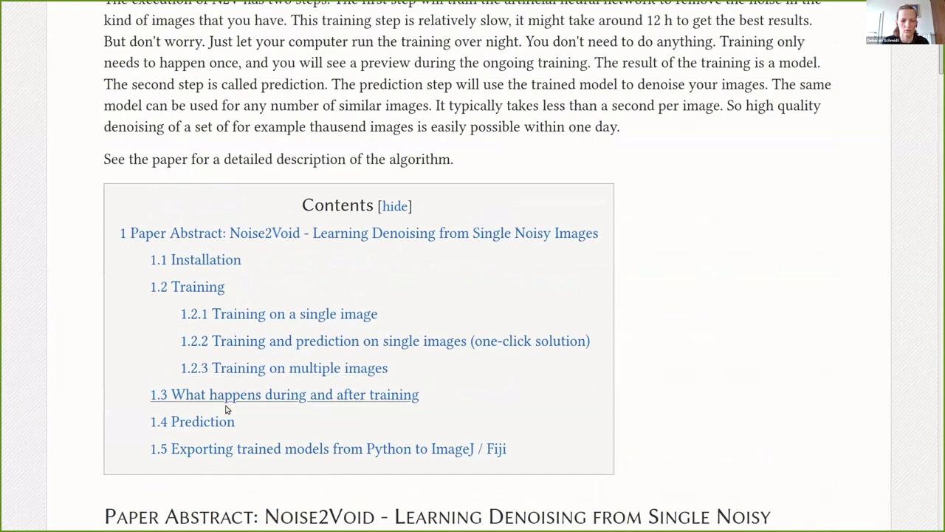
# Step: Read the instructions for exporting trained models from Python to Fiji, highlighting the export steps, and follow their link to the Prediction section
pyautogui.click(209, 451)
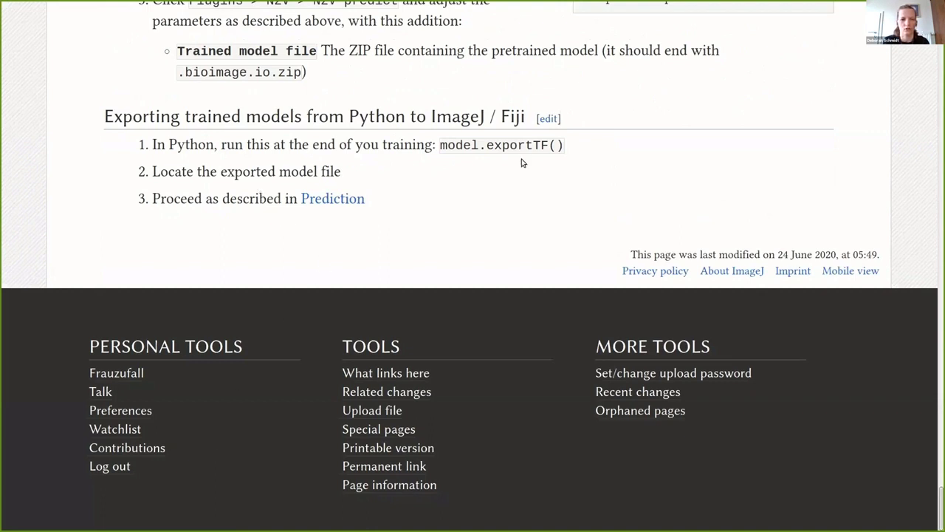
pyautogui.moveTo(565, 146); pyautogui.dragTo(441, 150)
pyautogui.click(442, 150)
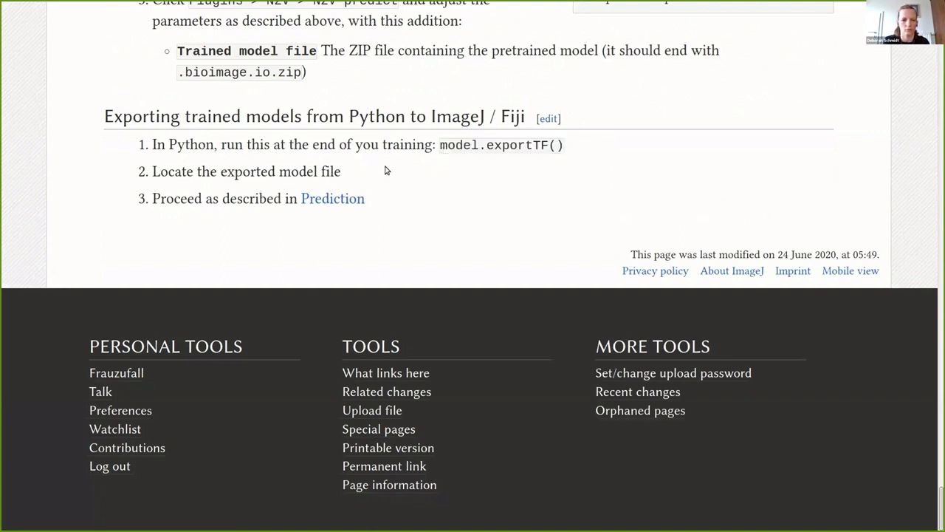
pyautogui.moveTo(386, 171); pyautogui.dragTo(151, 178)
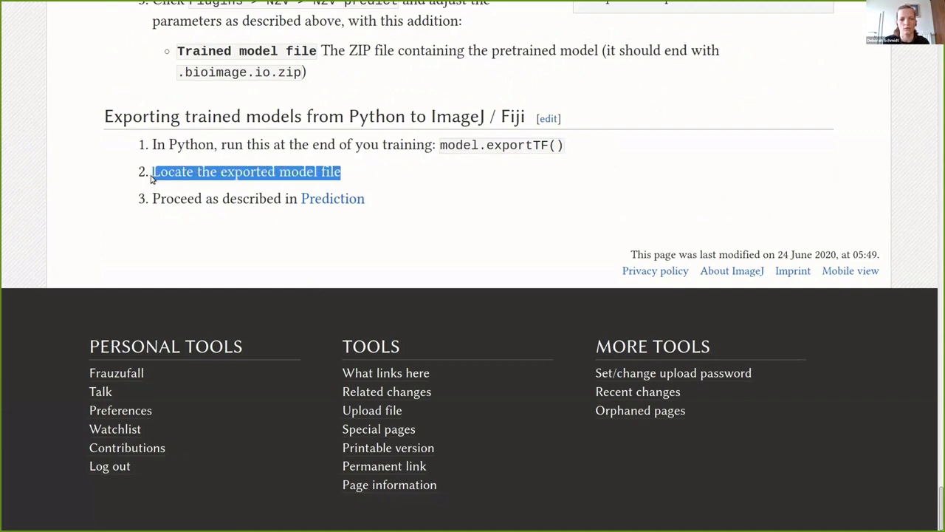
pyautogui.click(424, 180)
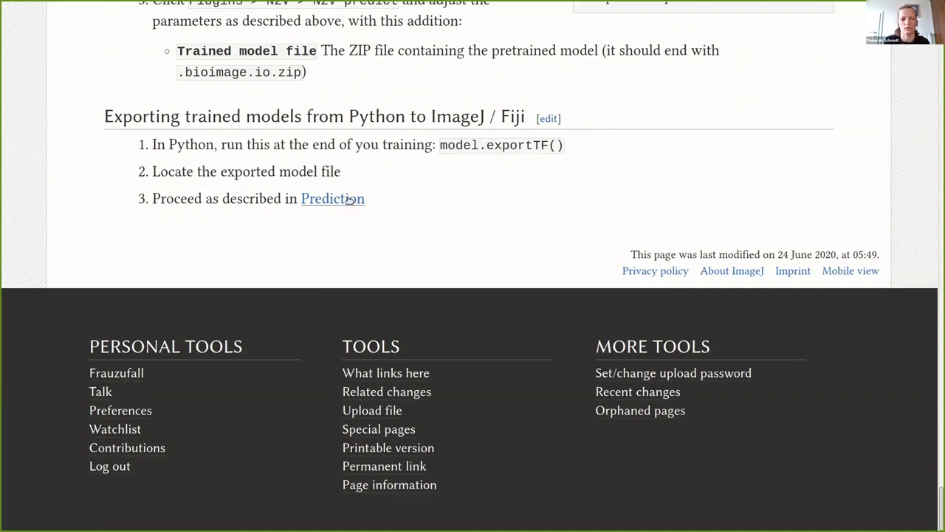
pyautogui.click(350, 200)
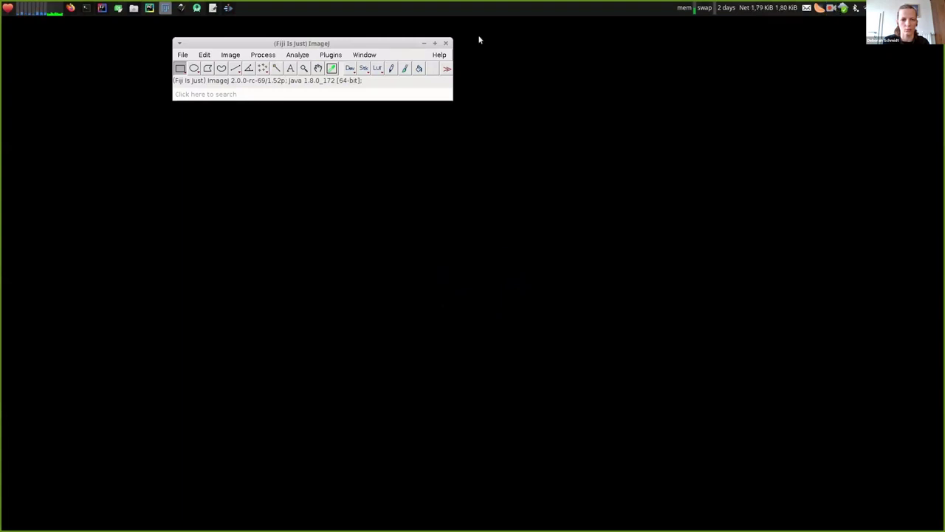
# Step: Switch to Fiji, import the model n2v-sem.bioimage.io.zip and move its window below the main Fiji window
pyautogui.click(183, 54)
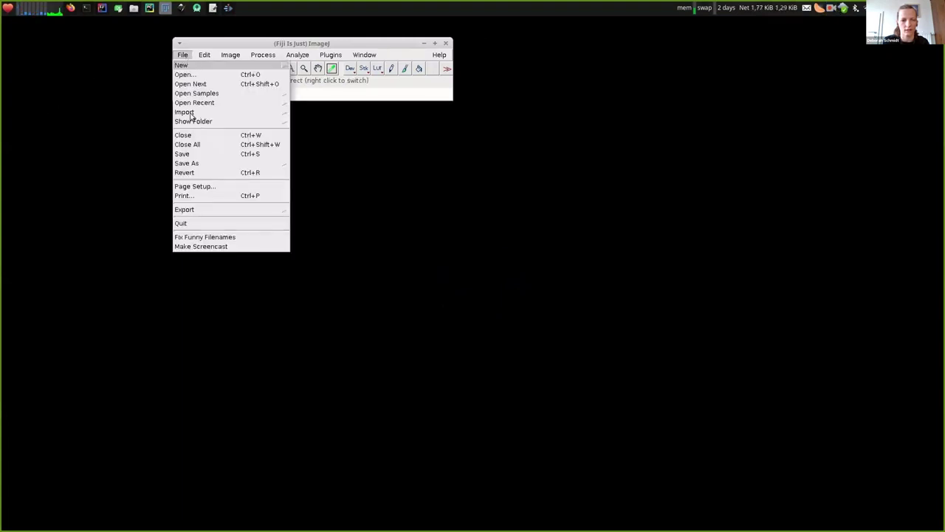
pyautogui.moveTo(190, 114)
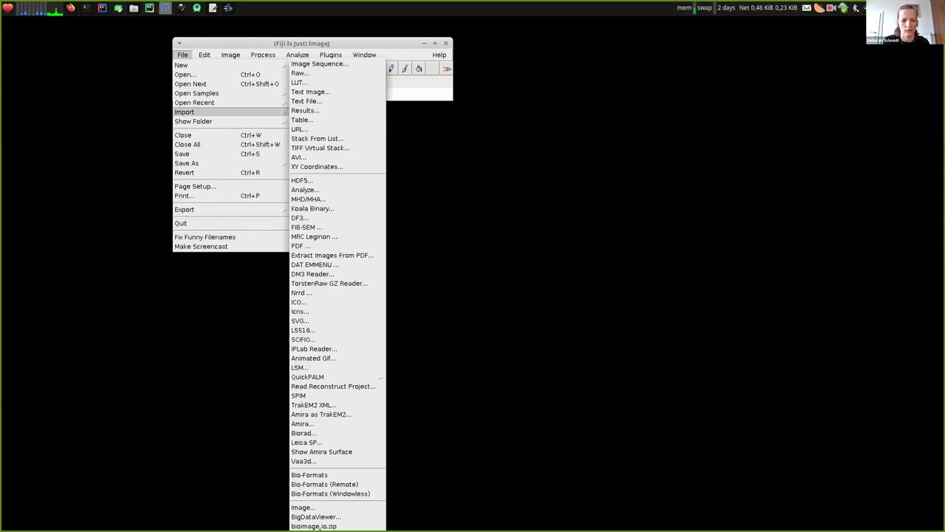
pyautogui.click(314, 526)
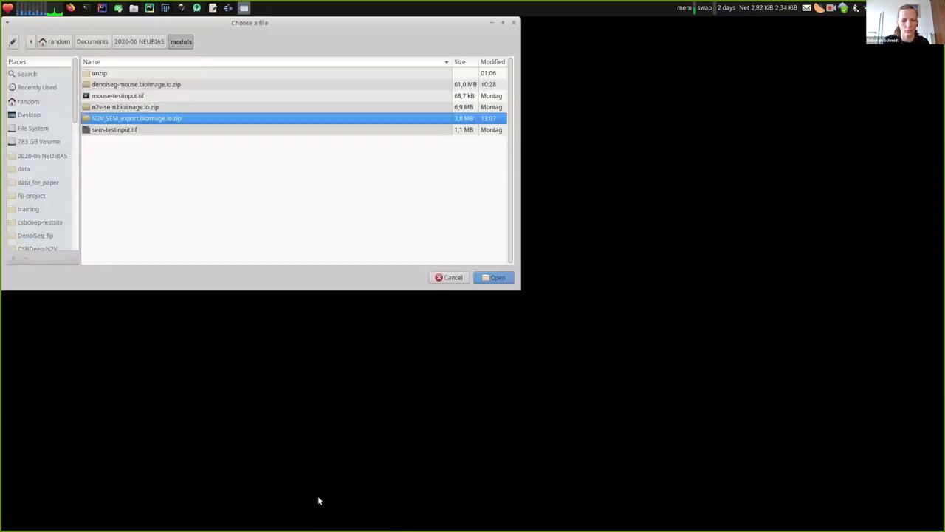
pyautogui.click(147, 108)
pyautogui.click(494, 277)
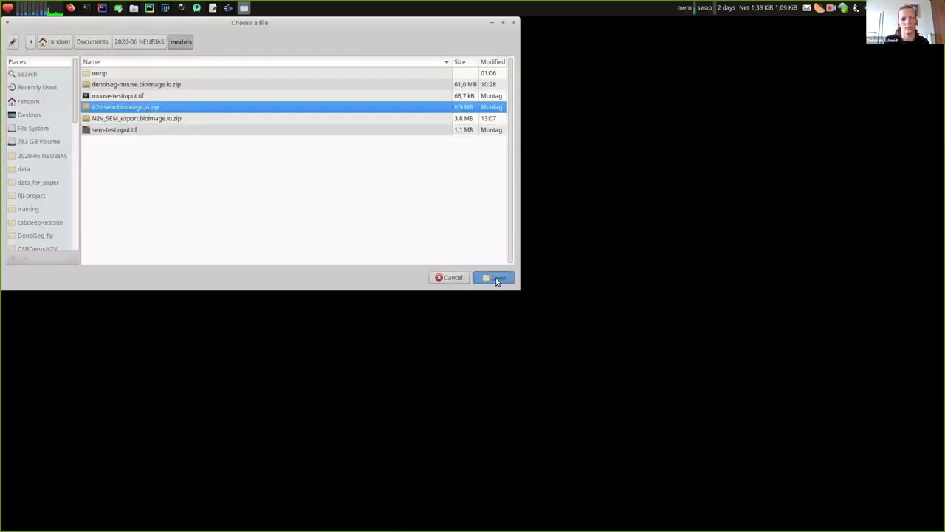
pyautogui.moveTo(146, 70); pyautogui.dragTo(153, 151)
# Step: Open the recently used image input.tif from training/sem-inverted-100-300 and move it clear of the model window
pyautogui.click(187, 57)
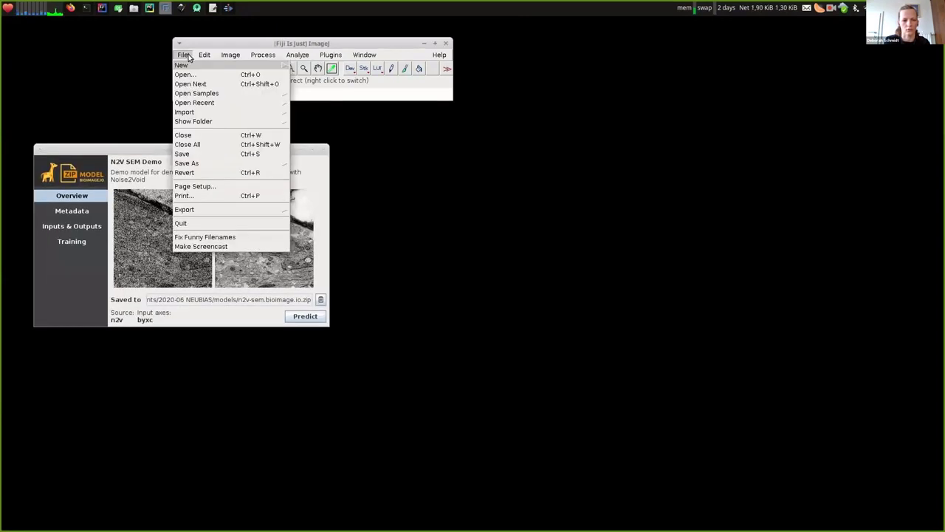
pyautogui.moveTo(189, 105)
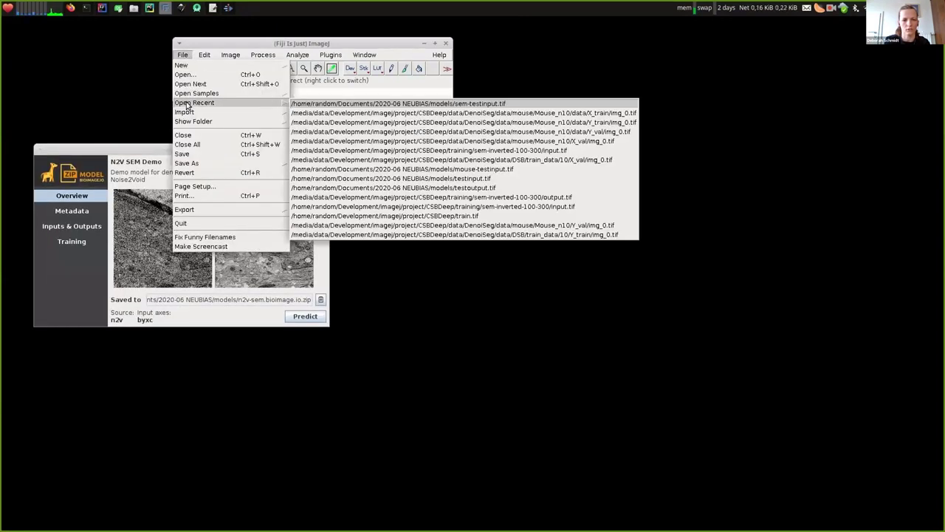
pyautogui.click(500, 150)
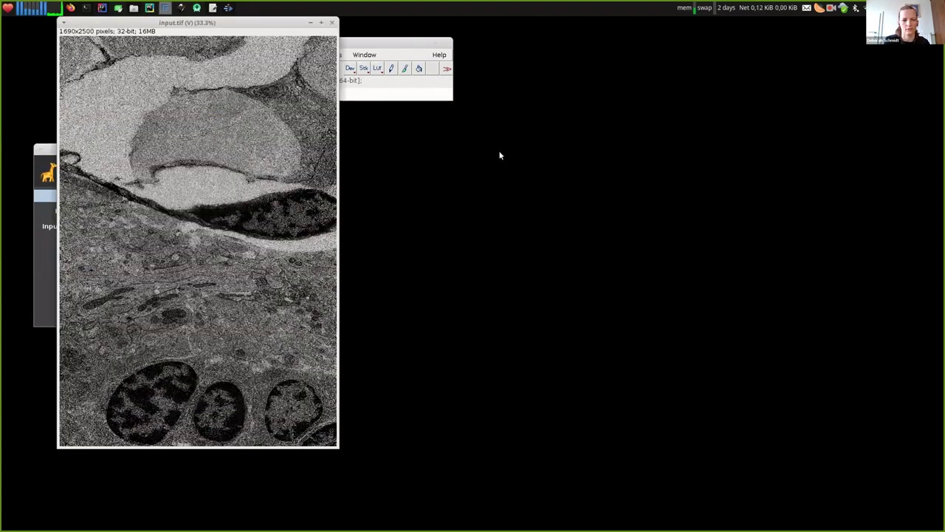
pyautogui.moveTo(153, 23); pyautogui.dragTo(728, 72)
# Step: Run prediction with the N2V SEM Demo model on input.tif and place the output image beside the input
pyautogui.click(306, 316)
pyautogui.click(473, 348)
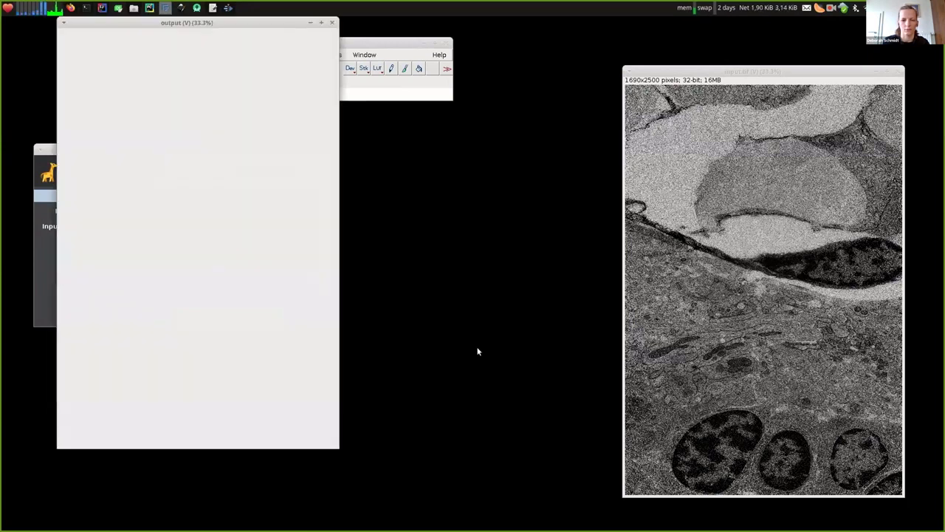
pyautogui.moveTo(169, 22); pyautogui.dragTo(445, 69)
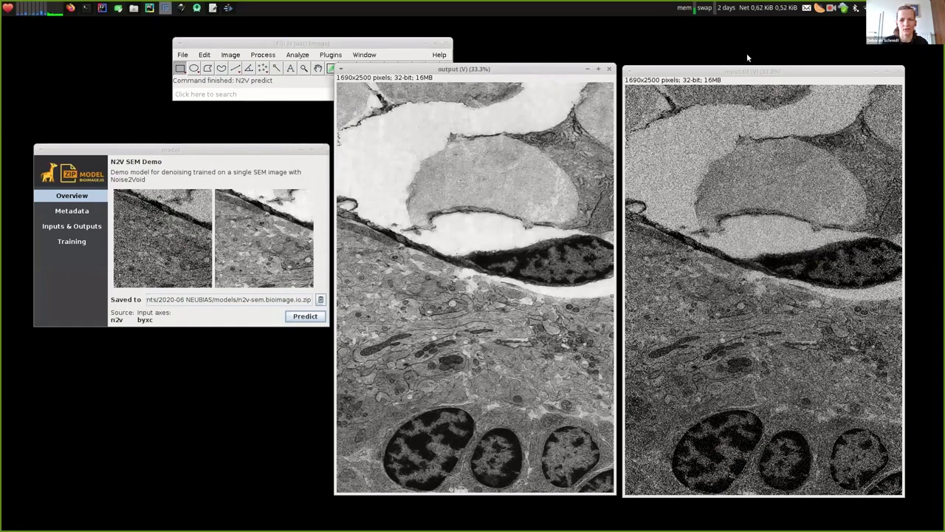
# Step: Close the input image, the predicted output and the N2V SEM Demo model window
pyautogui.click(899, 72)
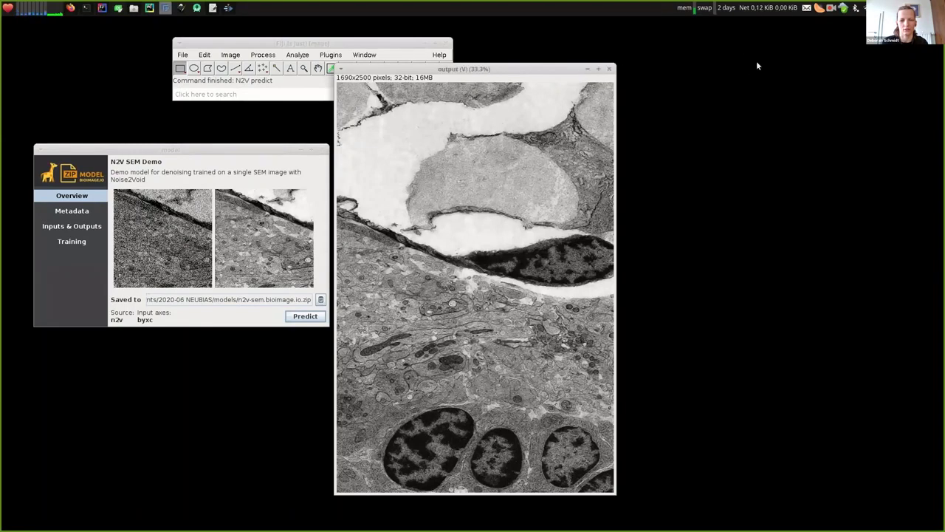
pyautogui.click(609, 69)
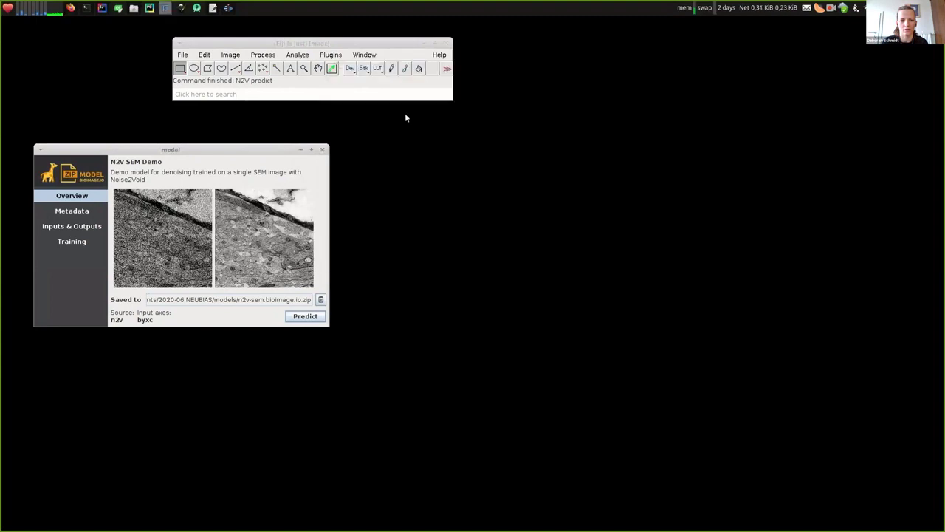
pyautogui.click(322, 150)
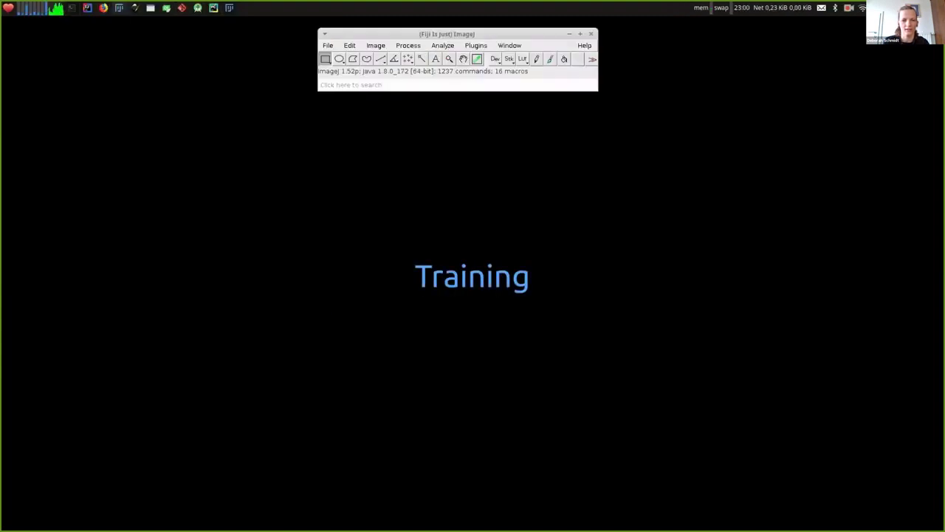
# Step: Open train-inverted.tif and start N2V train + predict on it
pyautogui.click(327, 45)
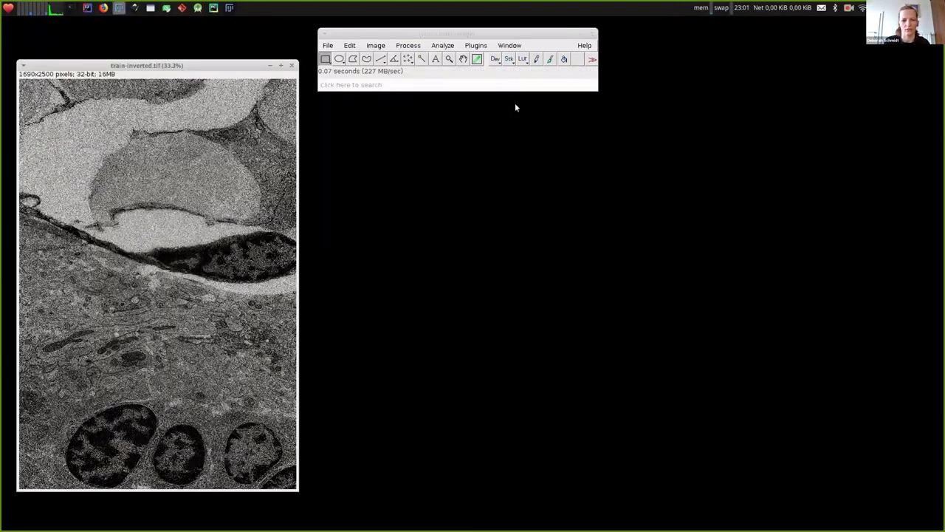
pyautogui.click(475, 45)
pyautogui.moveTo(476, 457)
pyautogui.moveTo(599, 468)
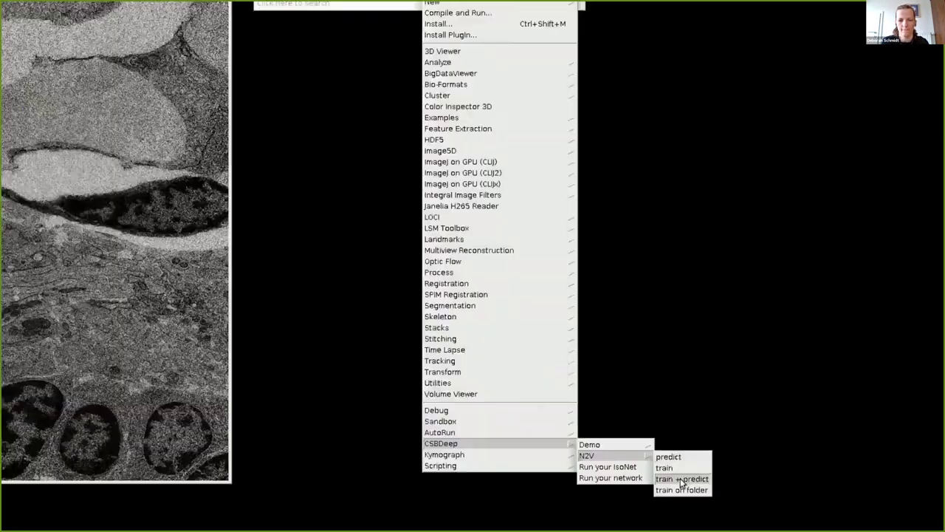
pyautogui.click(697, 389)
pyautogui.click(453, 356)
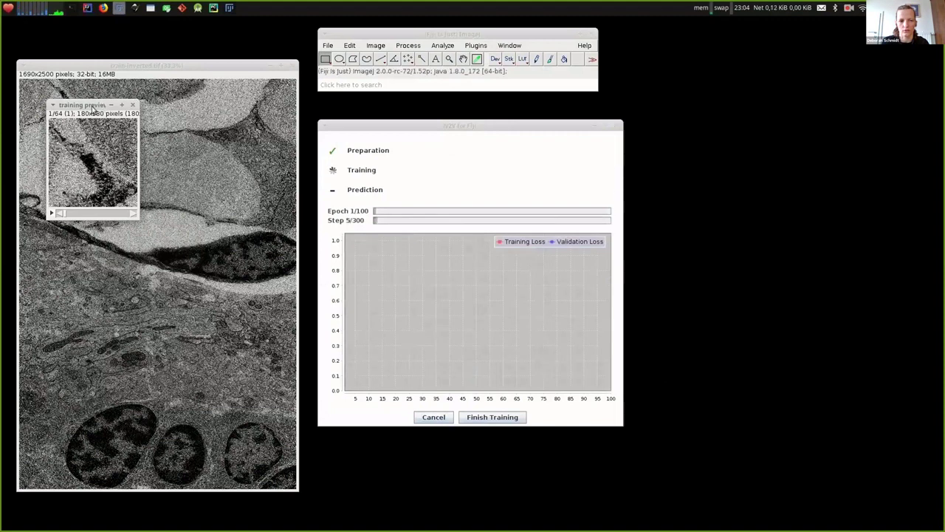
# Step: Move the training preview to the free space beside the training progress window and enlarge it to 200%
pyautogui.moveTo(103, 106); pyautogui.dragTo(733, 187)
pyautogui.press('+')
pyautogui.press('+')
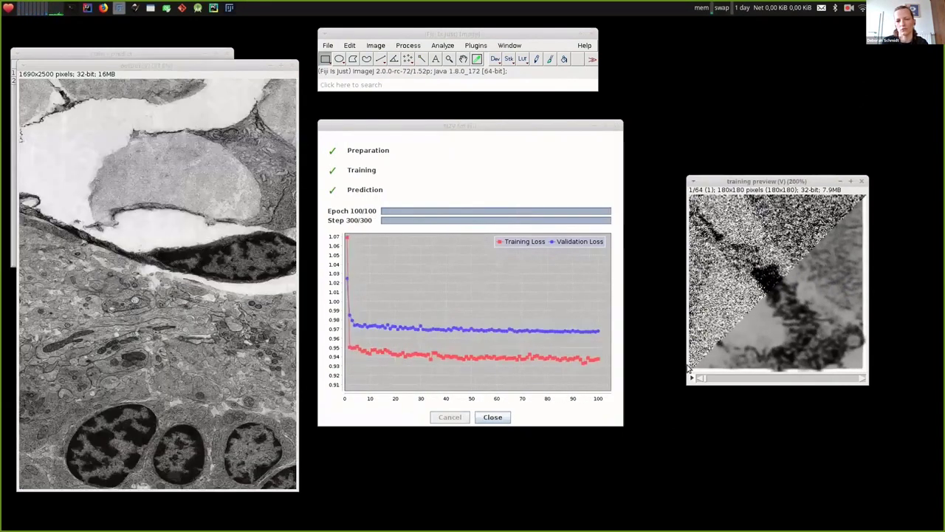
# Step: Place the denoised output opposite train-inverted.tif, zoom the images to 150% and pan to compare fine structures
pyautogui.moveTo(515, 85); pyautogui.dragTo(744, 79)
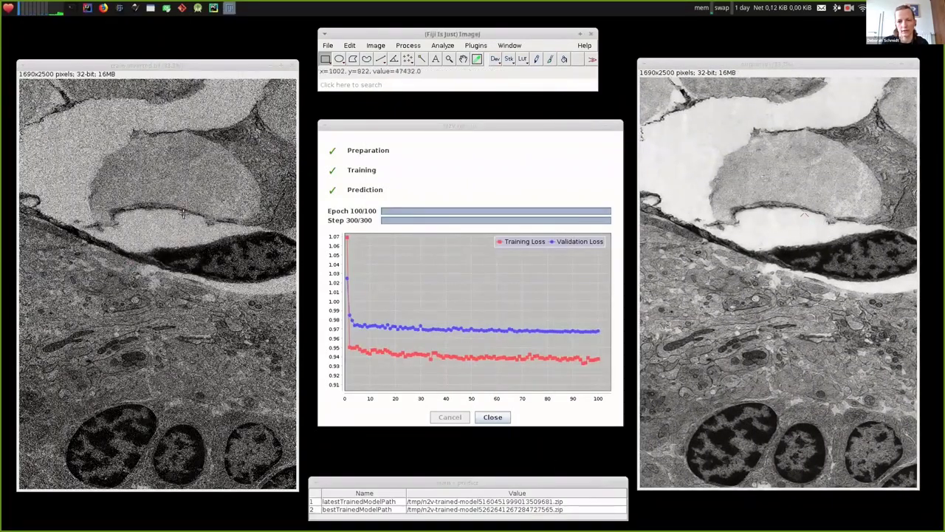
pyautogui.click(123, 305)
pyautogui.doubleClick(124, 304)
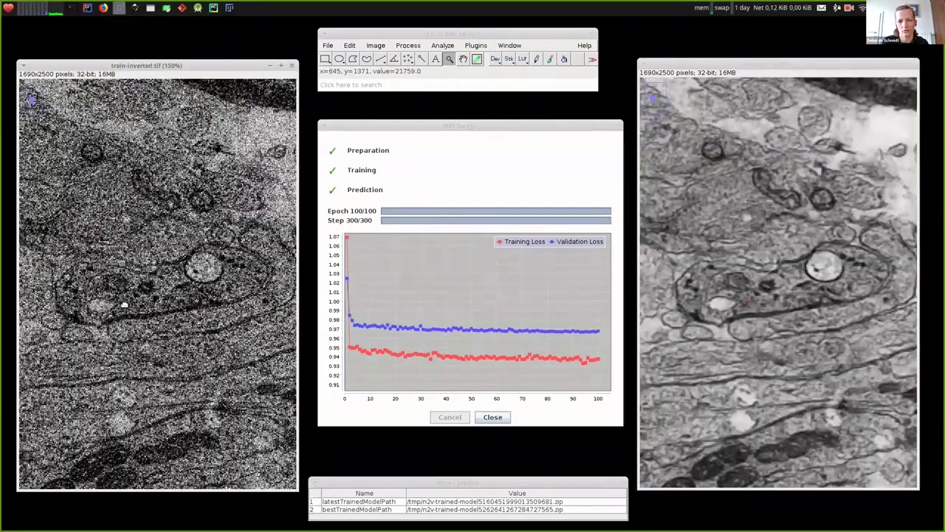
pyautogui.click(463, 59)
pyautogui.moveTo(221, 473); pyautogui.dragTo(216, 313)
pyautogui.moveTo(96, 432); pyautogui.dragTo(299, 469)
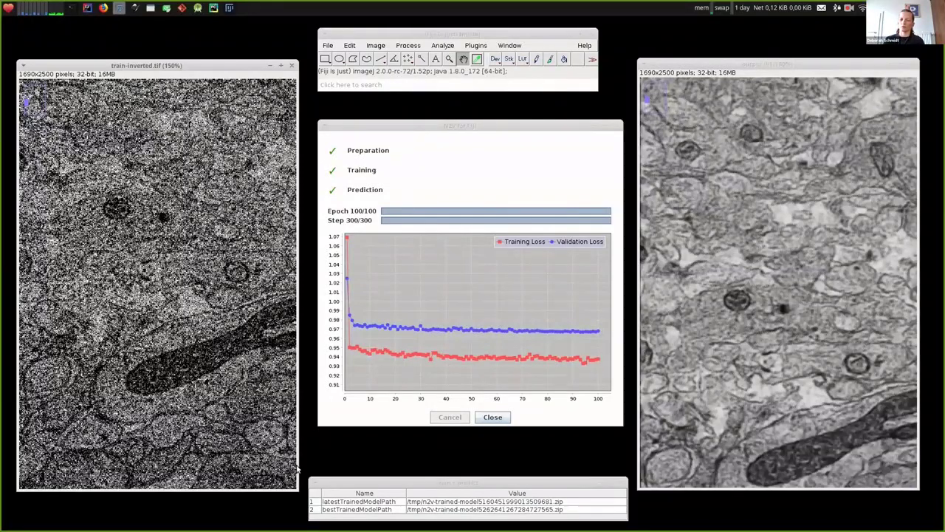
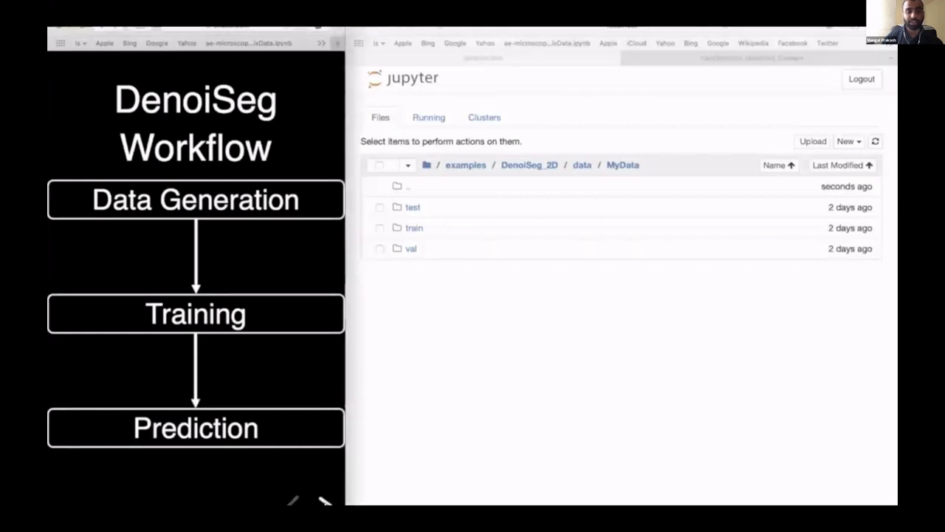
# Step: Advance the DenoiSeg slides to the Training part of Data generation and open the train/raw folder in Jupyter
pyautogui.click(325, 502)
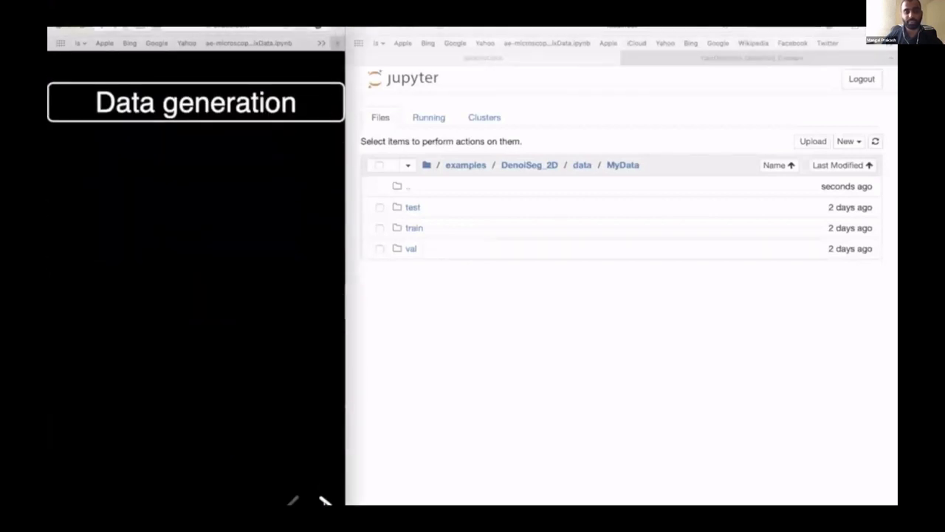
pyautogui.click(325, 502)
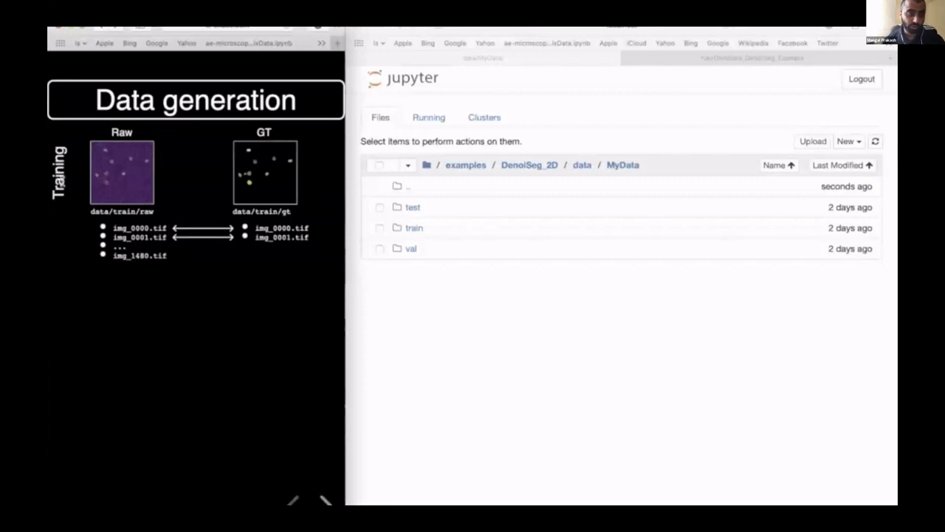
pyautogui.click(413, 229)
pyautogui.click(412, 230)
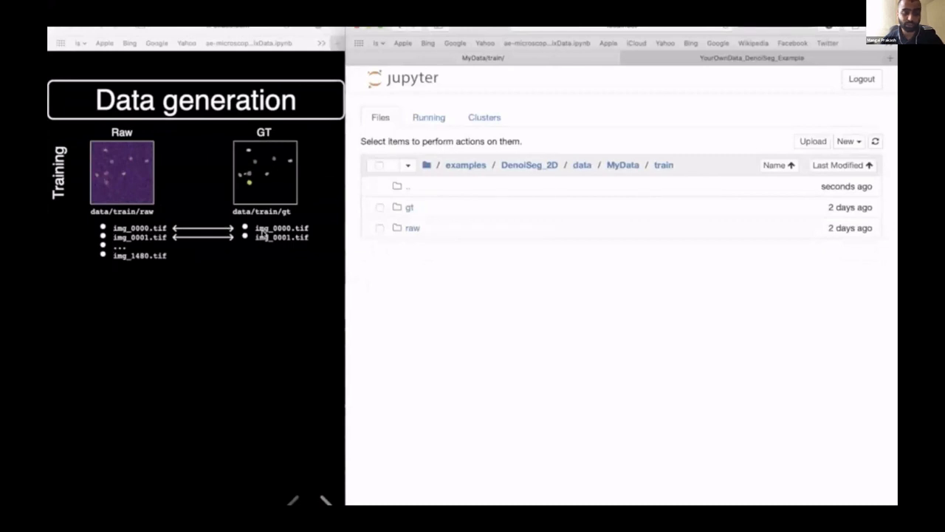
pyautogui.click(405, 230)
pyautogui.click(412, 229)
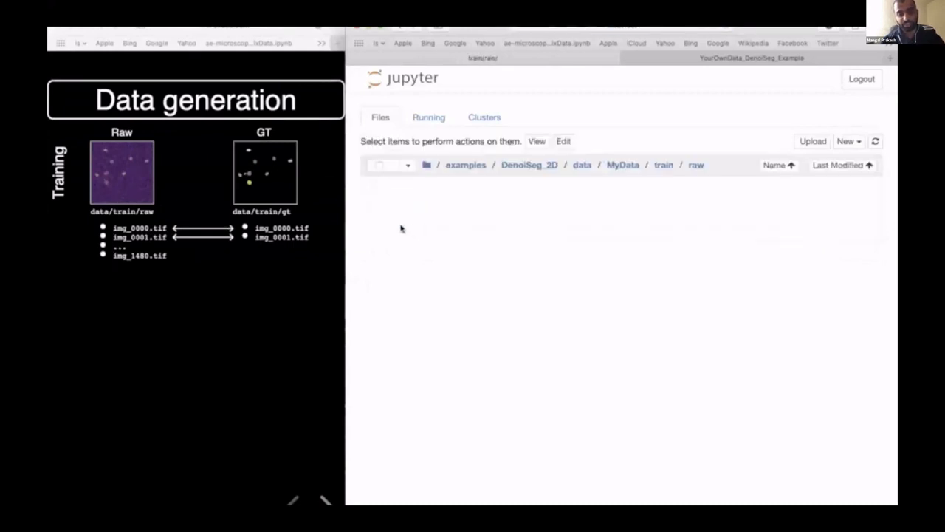
# Step: View the ground truth images in the train/gt folder and return to the MyData folder
pyautogui.click(663, 165)
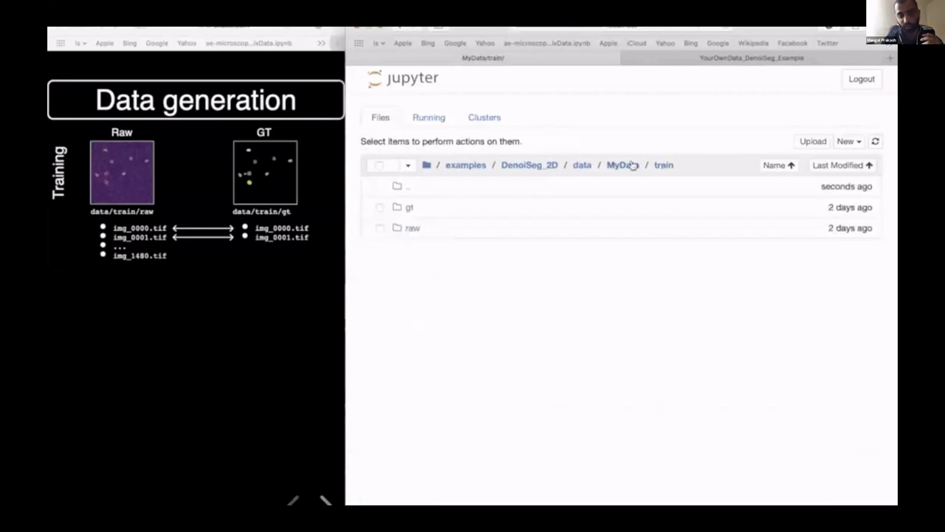
pyautogui.click(411, 208)
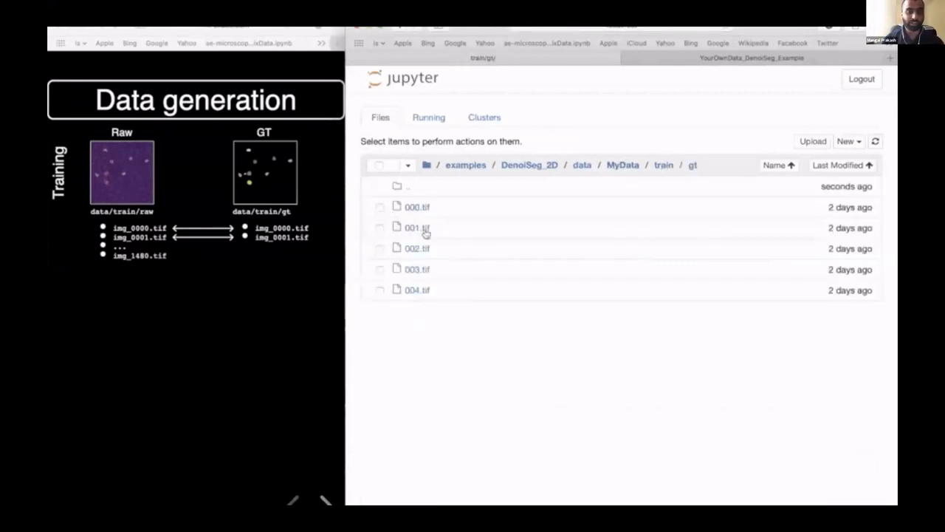
pyautogui.click(624, 167)
# Step: Reveal the Validation and Testing parts of the Data generation slide and open the test/raw folder in Jupyter
pyautogui.click(324, 501)
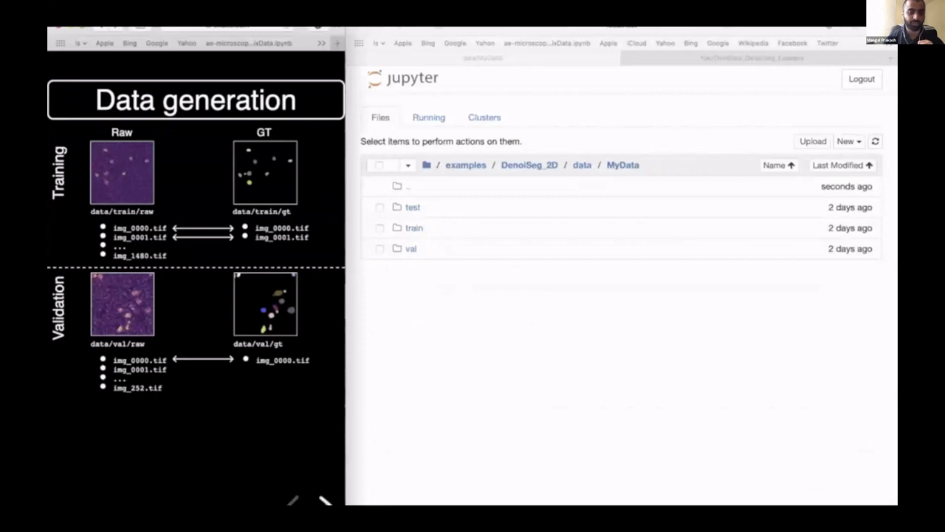
pyautogui.click(325, 501)
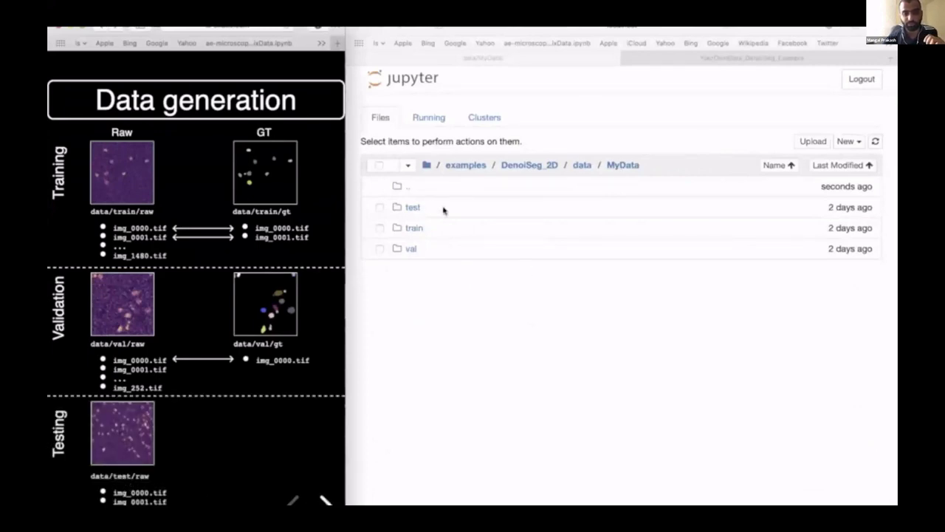
pyautogui.click(414, 208)
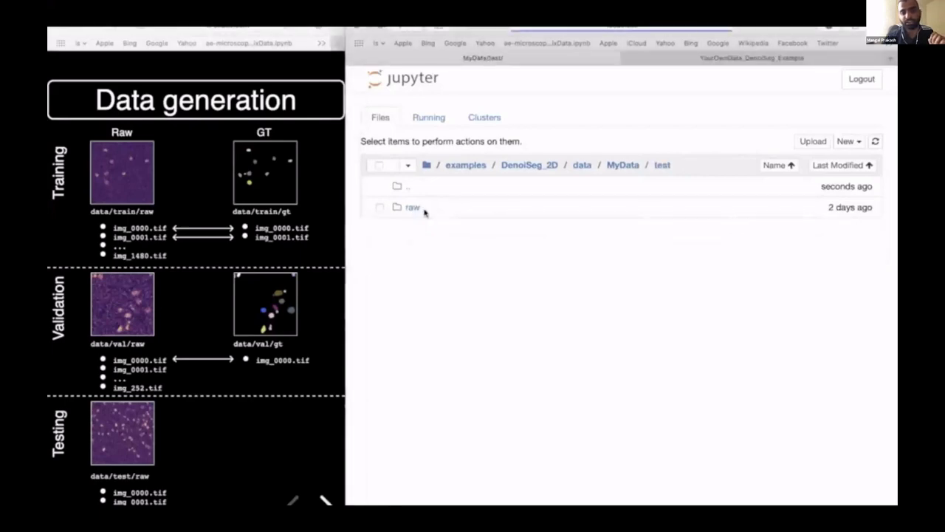
pyautogui.click(412, 209)
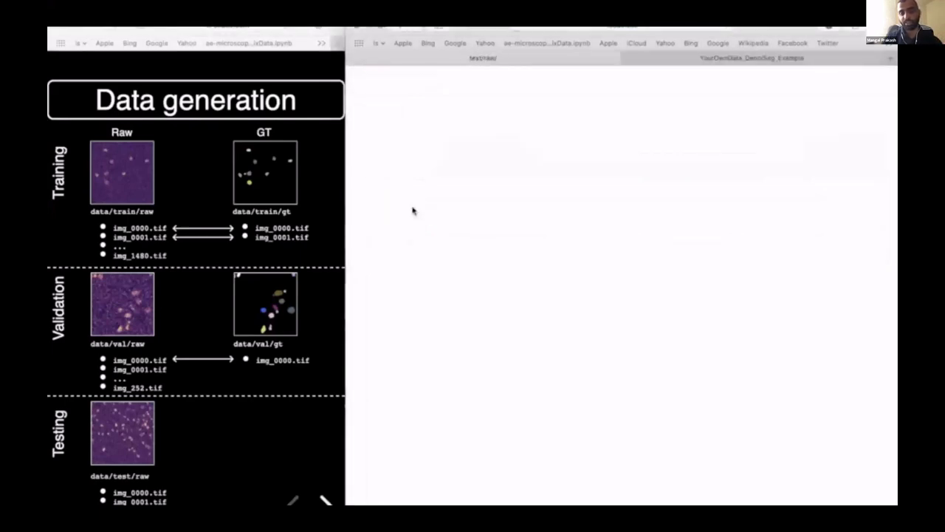
# Step: Look through the list of TIFF images in the test/raw folder
pyautogui.scroll(-1, 396, 403)
pyautogui.scroll(-10, 397, 403)
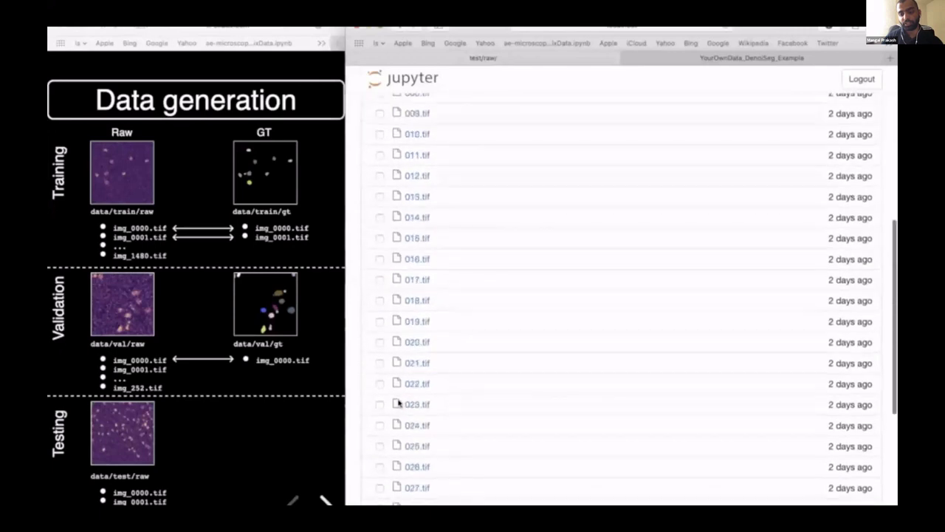
pyautogui.scroll(12, 397, 403)
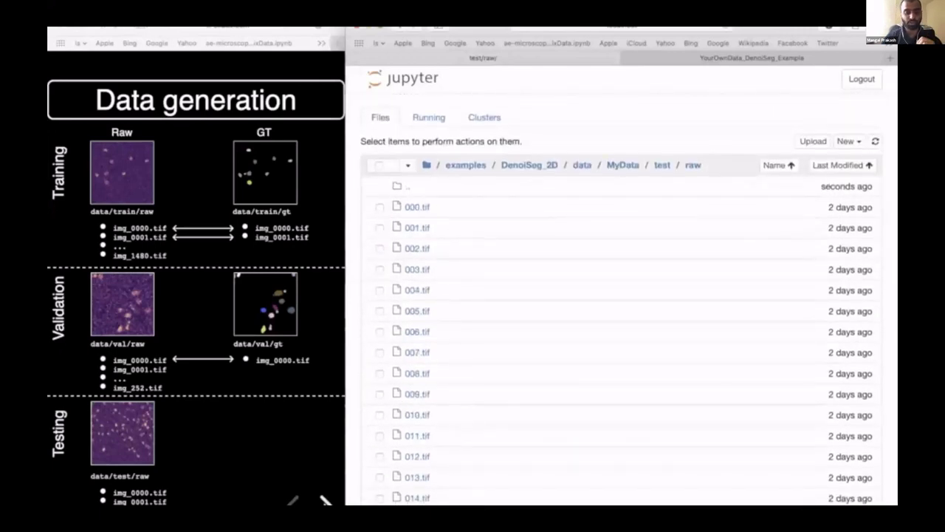
# Step: Advance the DenoiSeg slides from Data generation to Training and reveal the raw and GT examples for training and validation
pyautogui.click(322, 500)
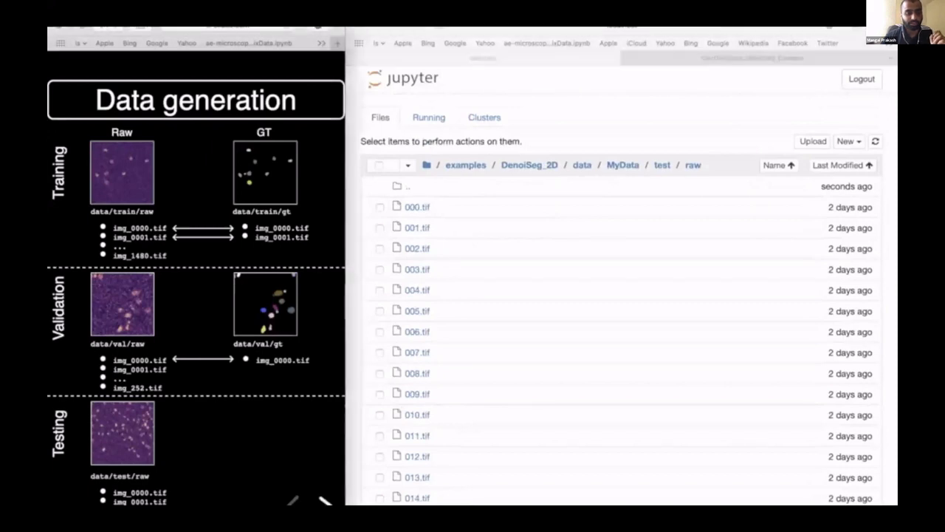
pyautogui.press('Right')
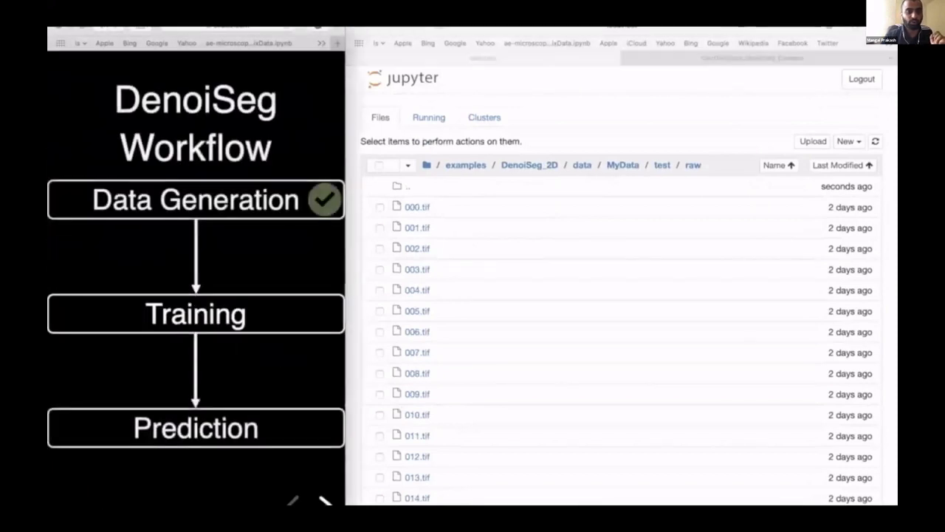
pyautogui.click(325, 500)
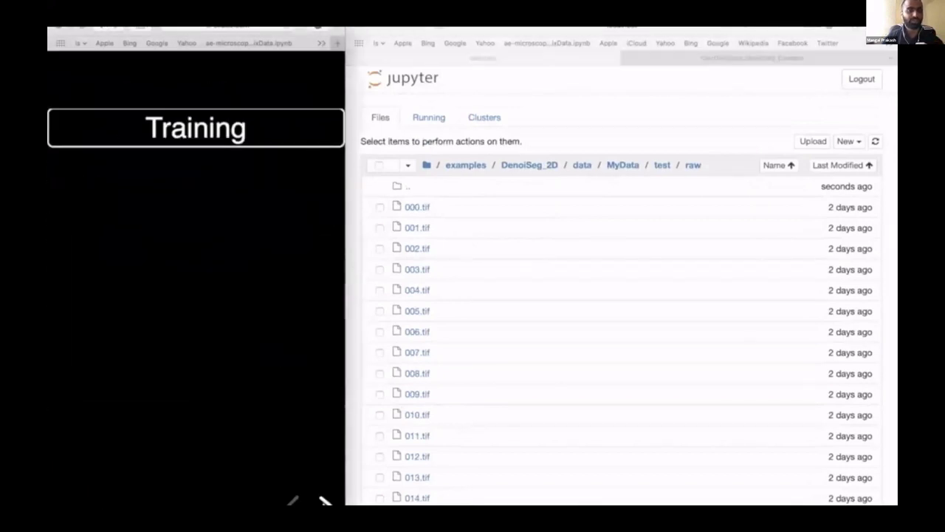
pyautogui.click(325, 500)
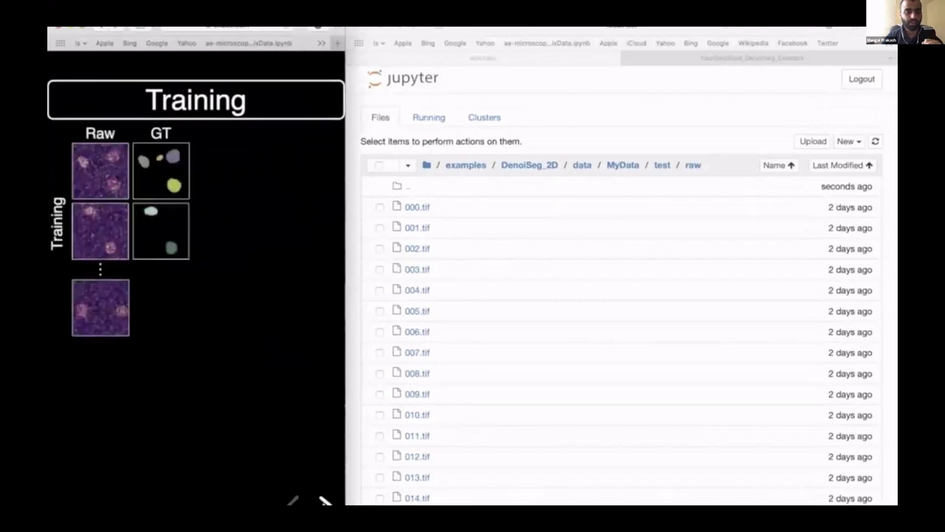
pyautogui.click(325, 500)
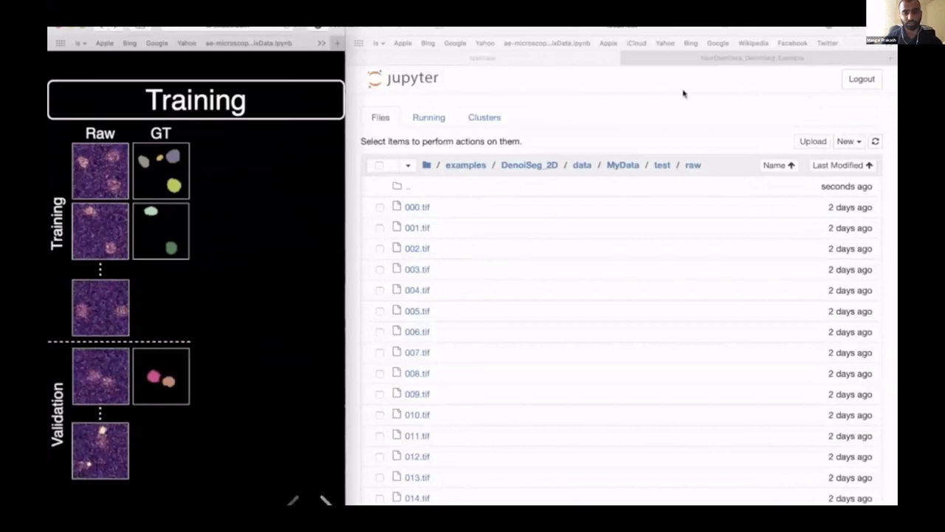
# Step: Show the training image loading cell in the YourOwnData_DenoiSeg_Example notebook and reveal the slide's notes on the 85%/15% training and validation split
pyautogui.click(718, 59)
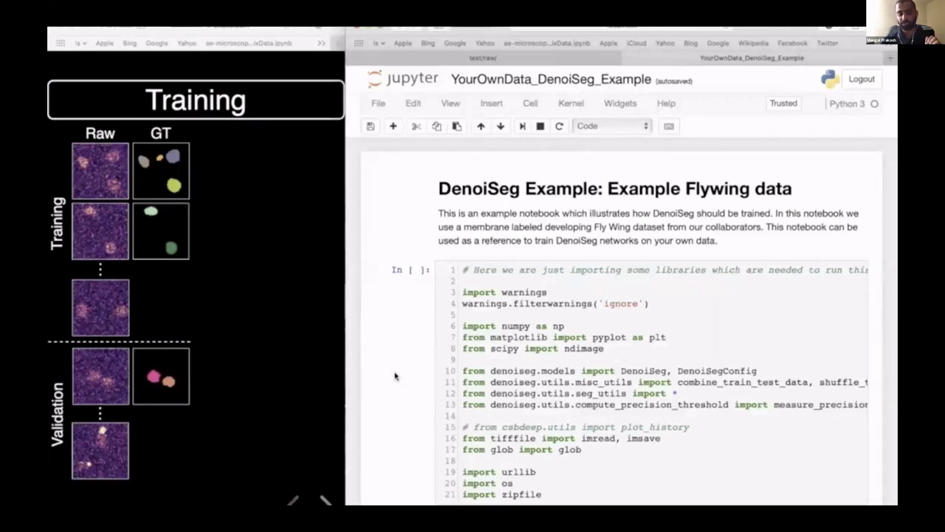
pyautogui.scroll(-10, 395, 377)
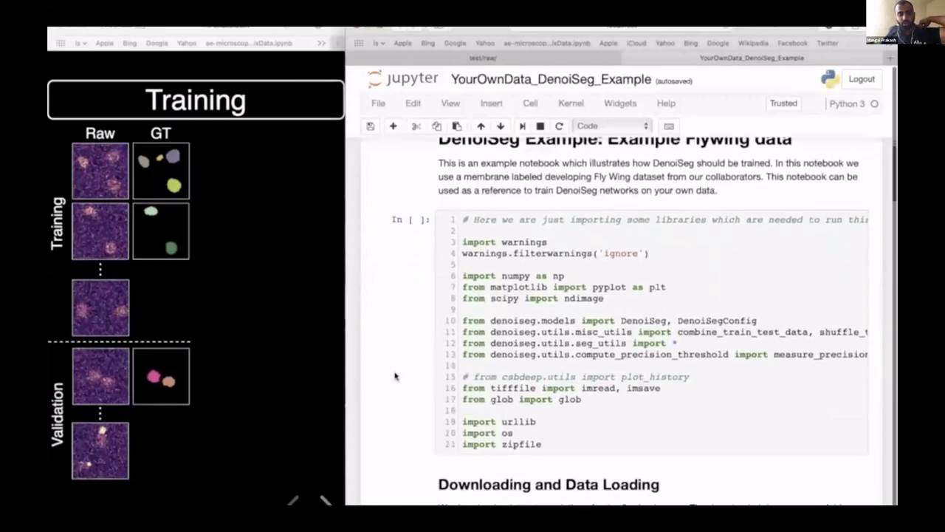
pyautogui.scroll(-6, 395, 377)
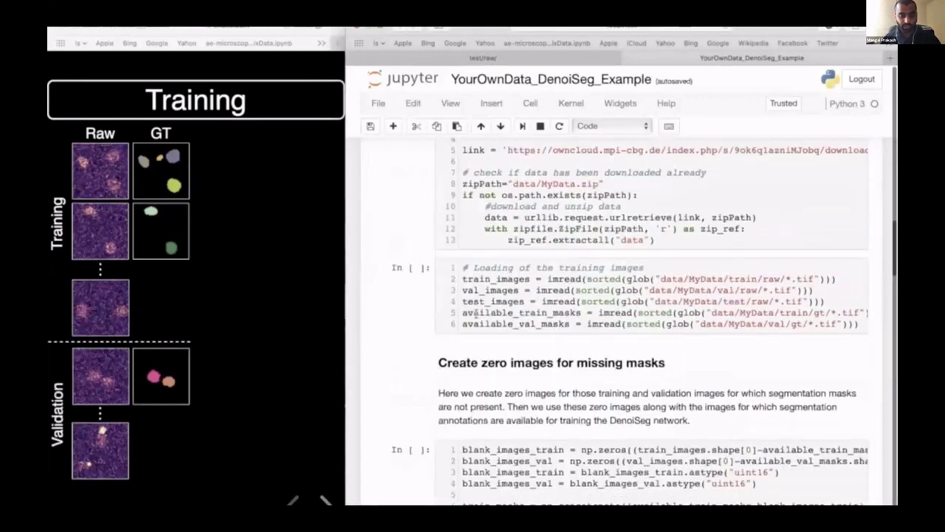
pyautogui.press('Right')
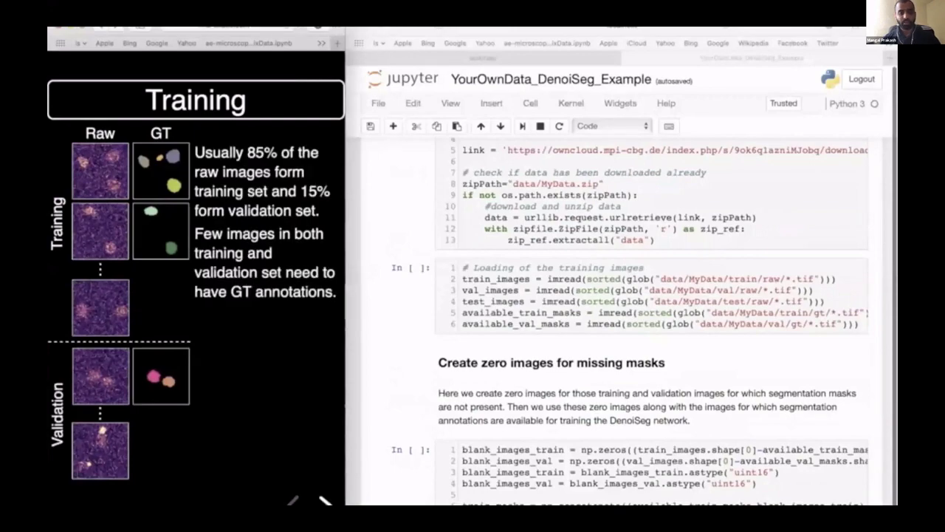
# Step: Go through the notebook's preprocessing, network configuration and training cells, and reveal the loss curve with its Convergence label on the Training slide
pyautogui.scroll(-8, 404, 486)
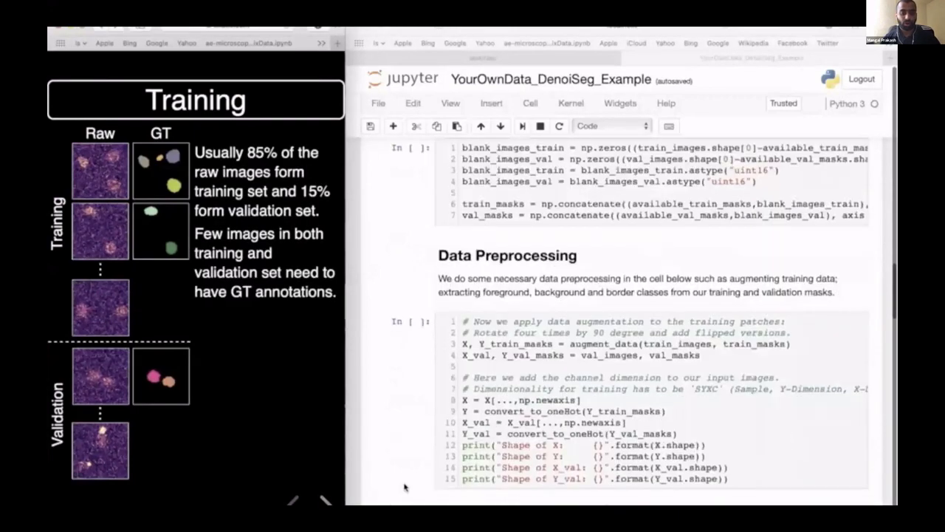
pyautogui.scroll(-20, 405, 486)
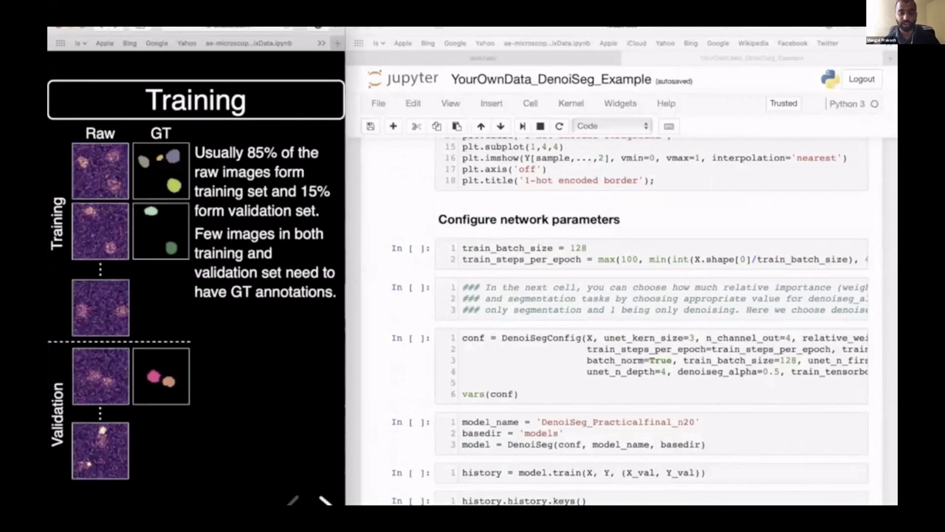
pyautogui.click(323, 500)
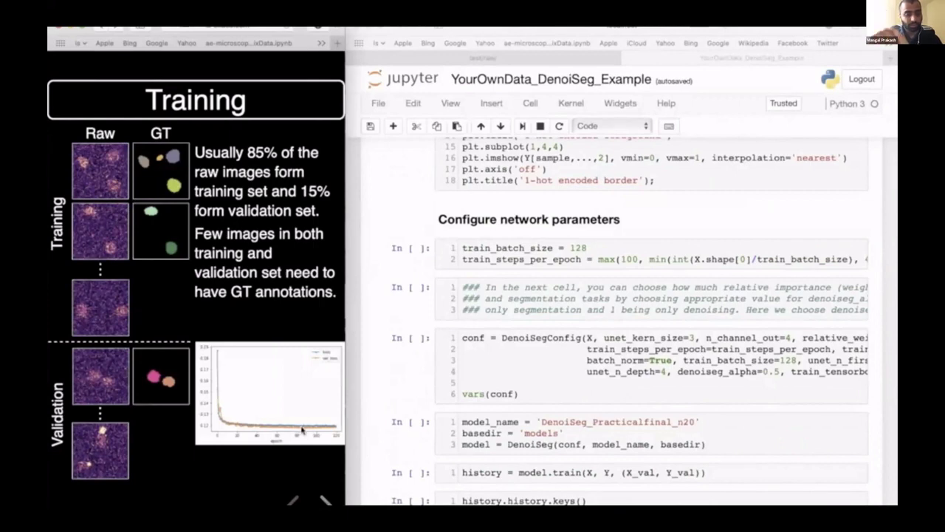
pyautogui.click(325, 500)
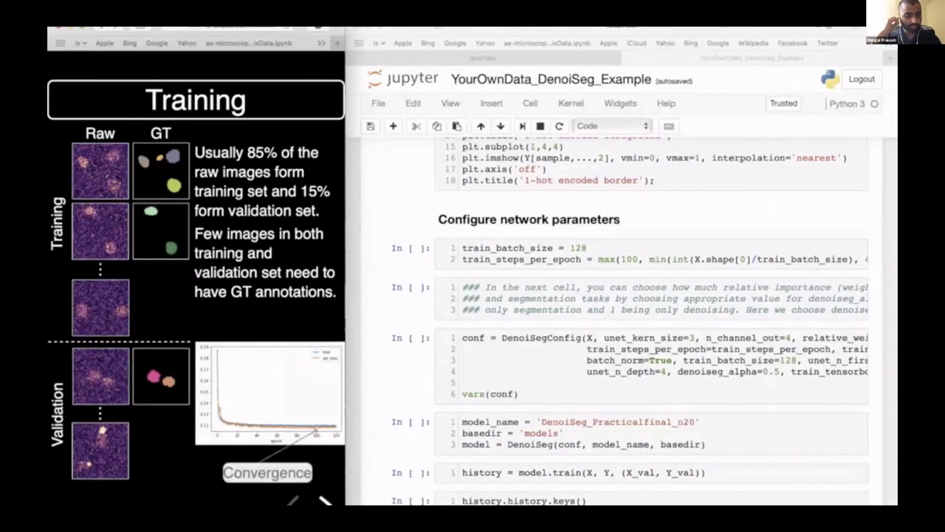
pyautogui.scroll(-3, 414, 501)
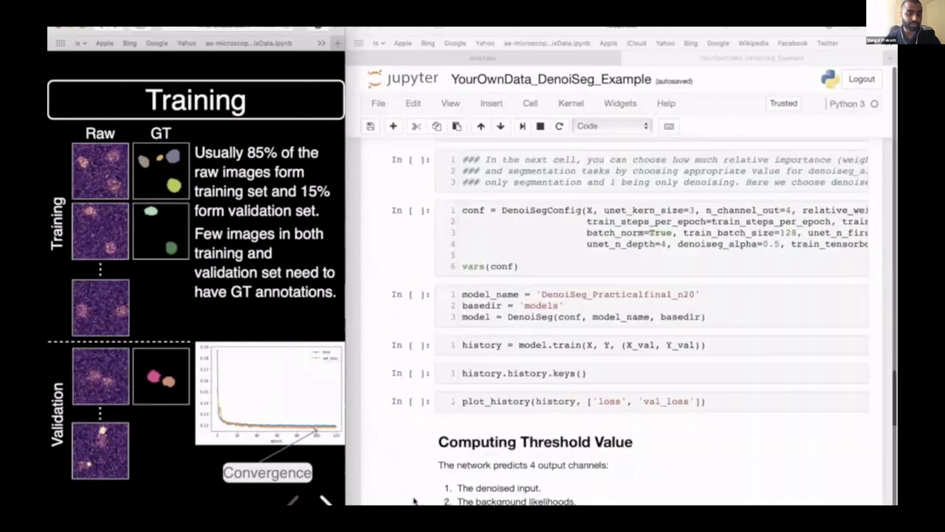
pyautogui.scroll(-2, 413, 501)
# Step: Advance the slides through the DenoiSeg Workflow overview to Prediction and reveal the raw input, DenoiSeg network and output branches
pyautogui.click(325, 500)
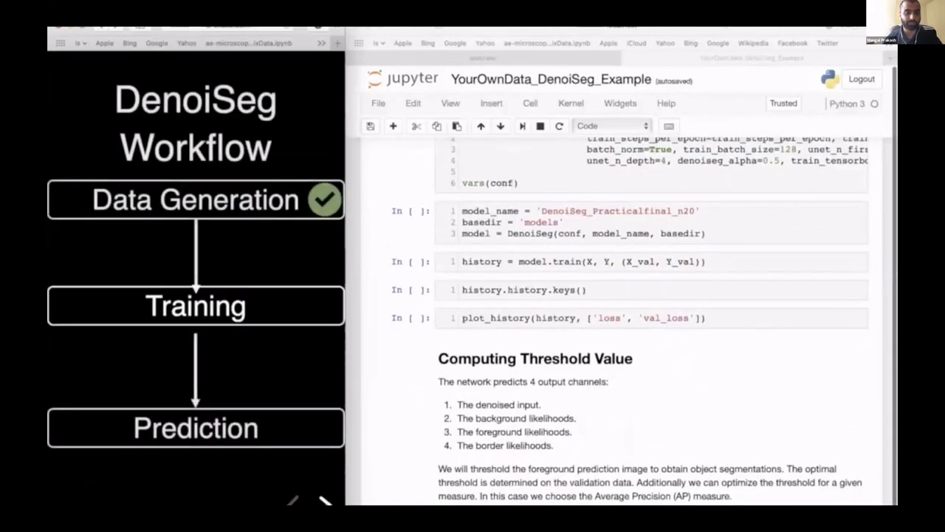
pyautogui.click(324, 500)
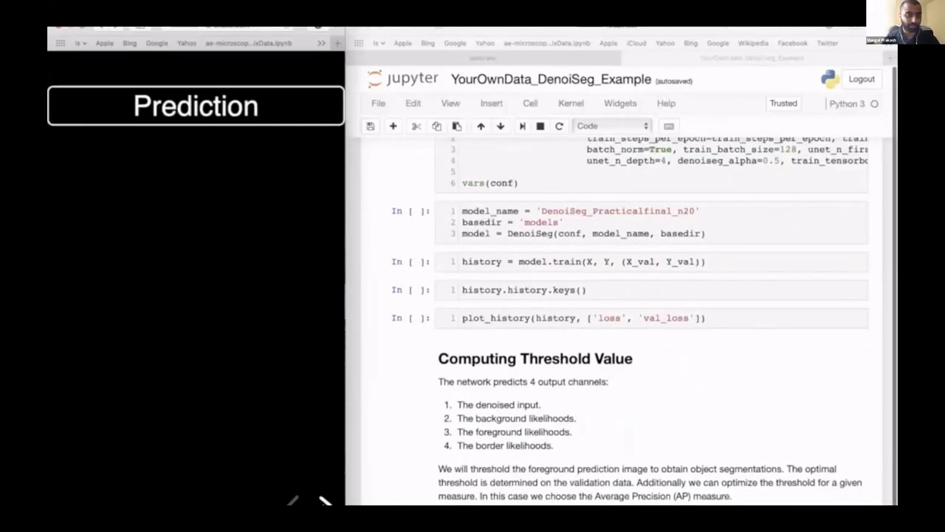
pyautogui.click(324, 500)
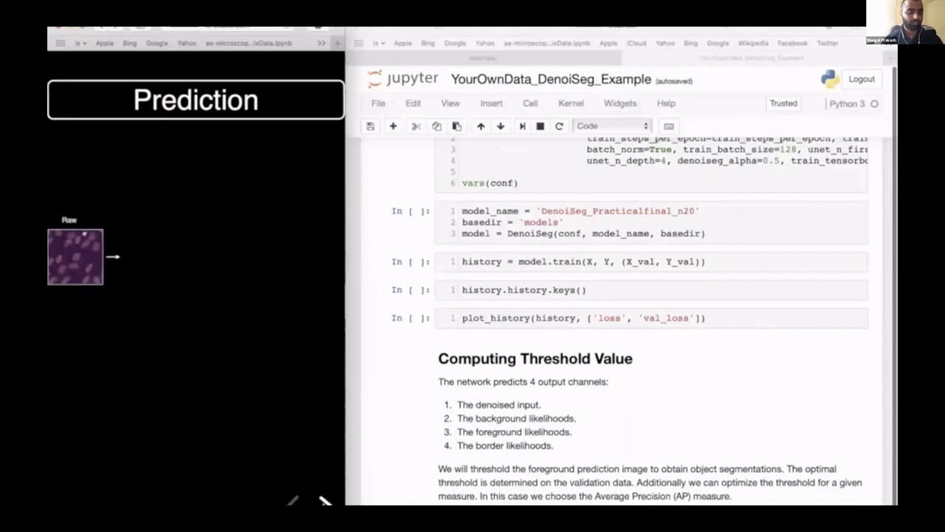
pyautogui.click(325, 500)
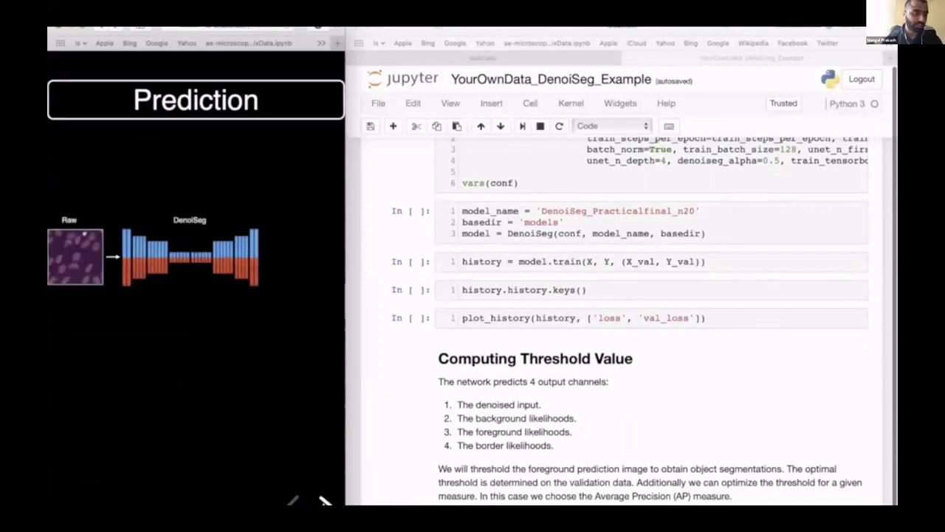
pyautogui.click(325, 500)
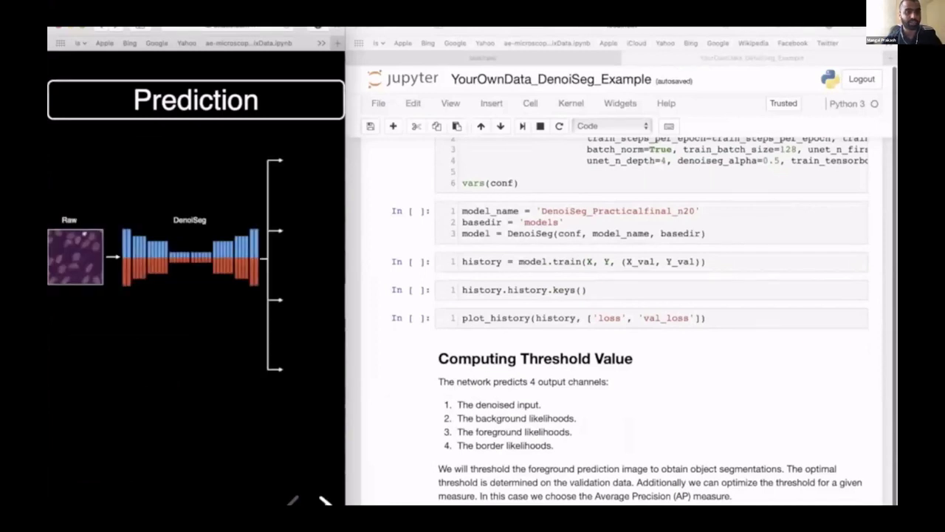
# Step: Reveal the Denoised, Background, Foreground and Border output images on the Prediction slide
pyautogui.click(325, 500)
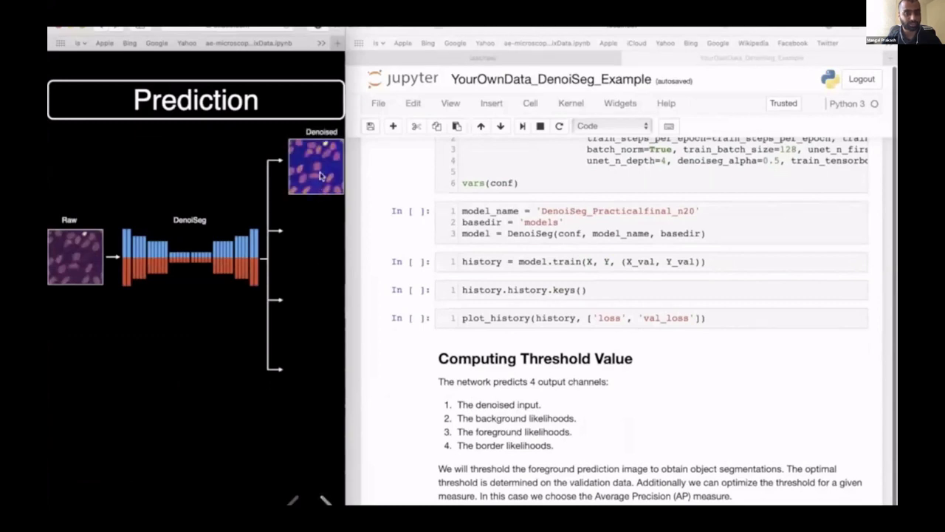
pyautogui.click(325, 500)
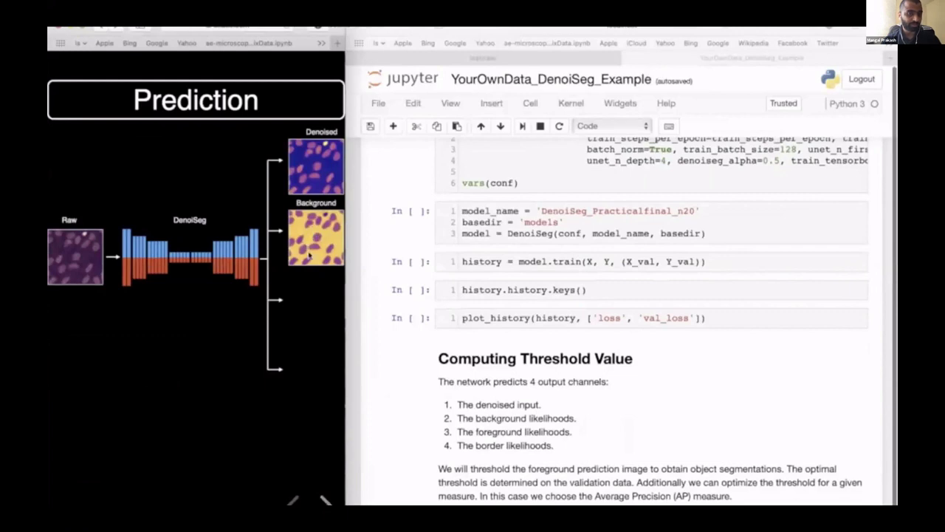
pyautogui.click(325, 500)
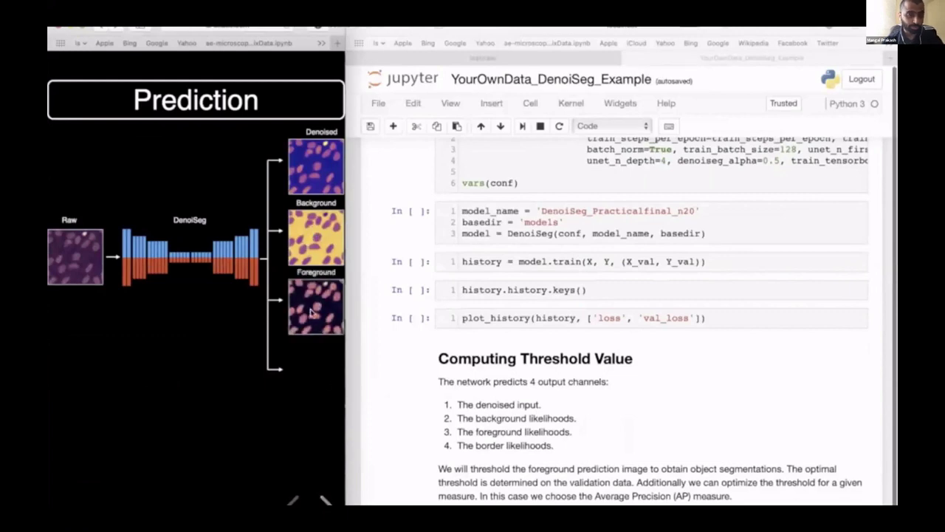
pyautogui.click(325, 500)
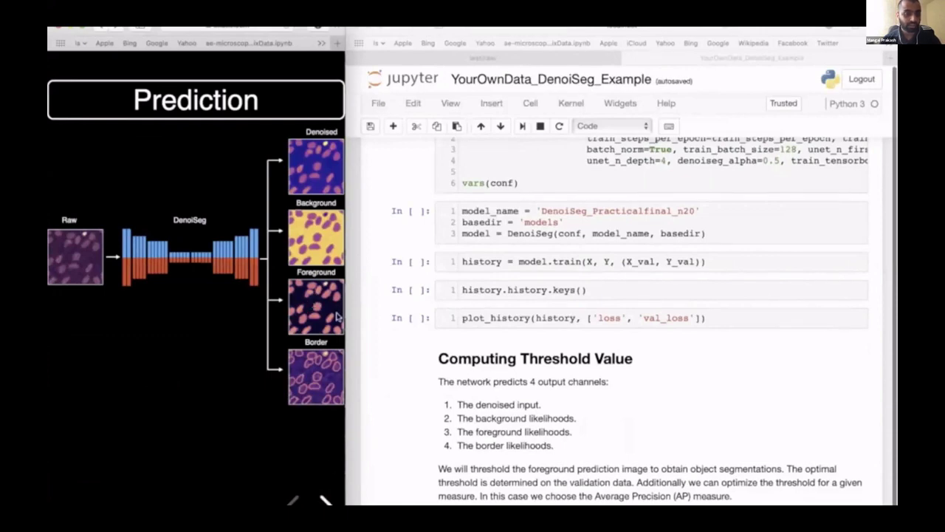
# Step: Examine the notebook's Computing Threshold Value, Test Data, Visualize the results and Export your model for Fiji sections
pyautogui.scroll(-1, 455, 474)
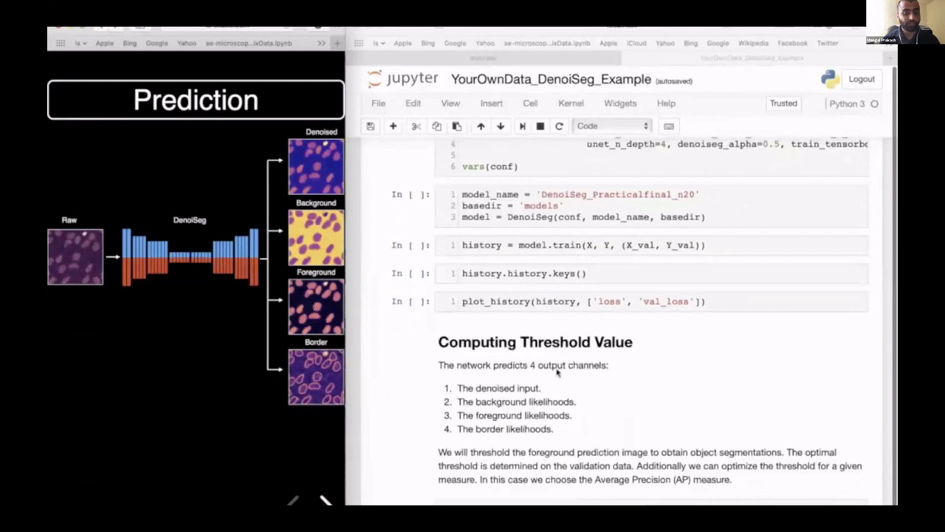
pyautogui.scroll(-2, 493, 407)
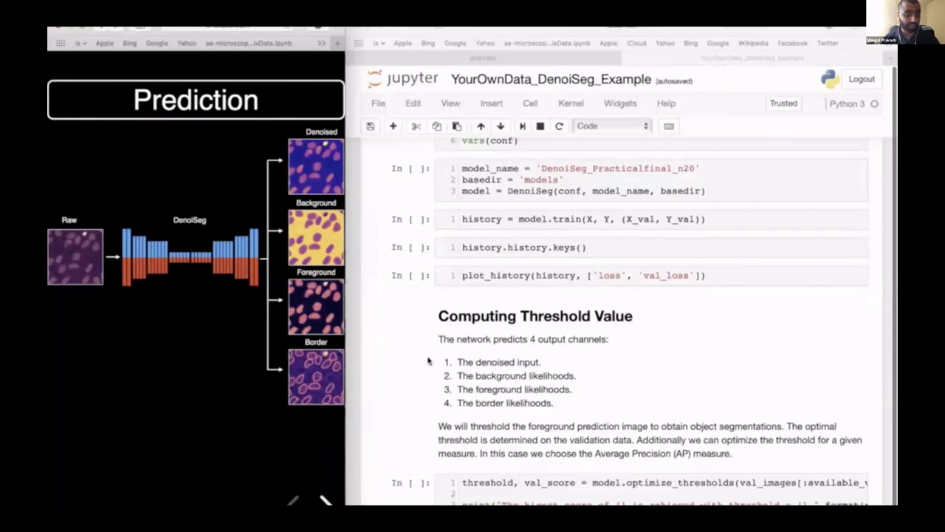
pyautogui.scroll(-2, 427, 365)
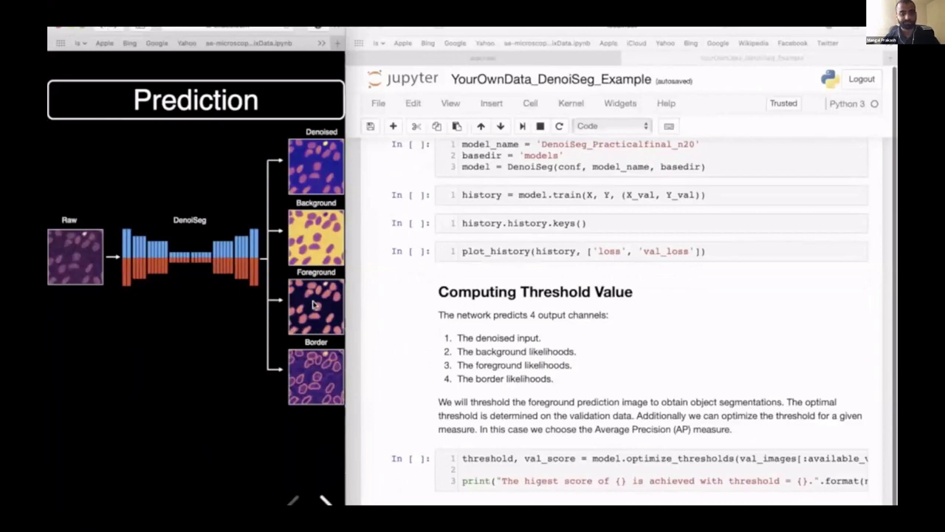
pyautogui.scroll(-2, 403, 407)
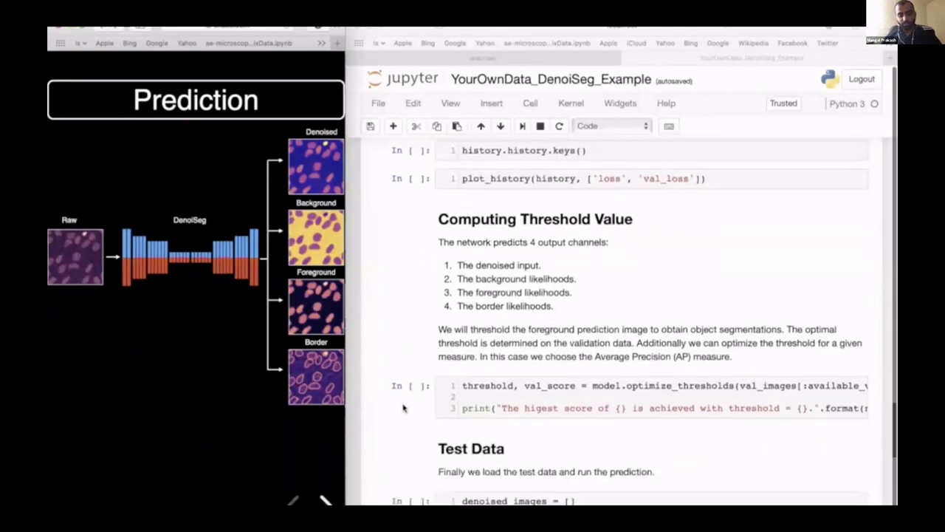
pyautogui.scroll(-5, 403, 408)
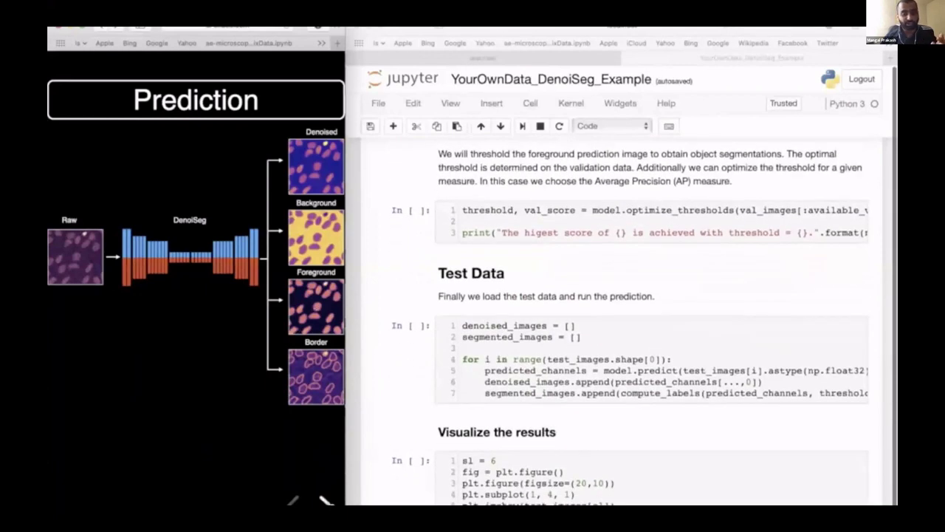
pyautogui.scroll(-2, 441, 473)
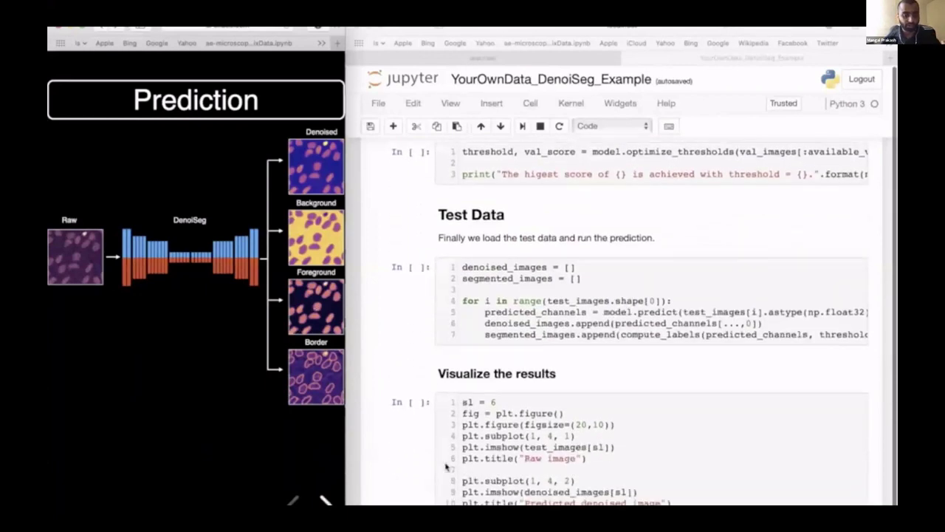
pyautogui.scroll(-4, 446, 467)
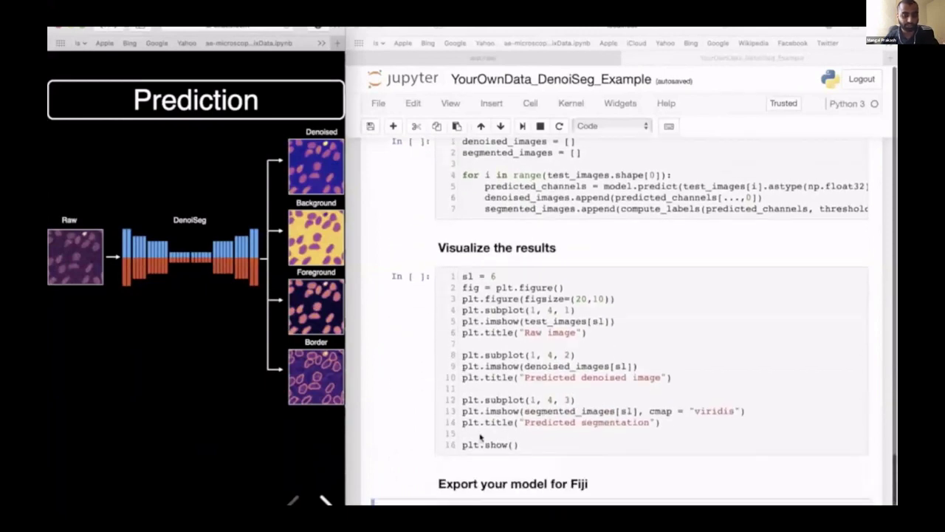
pyautogui.scroll(-4, 480, 438)
pyautogui.click(480, 438)
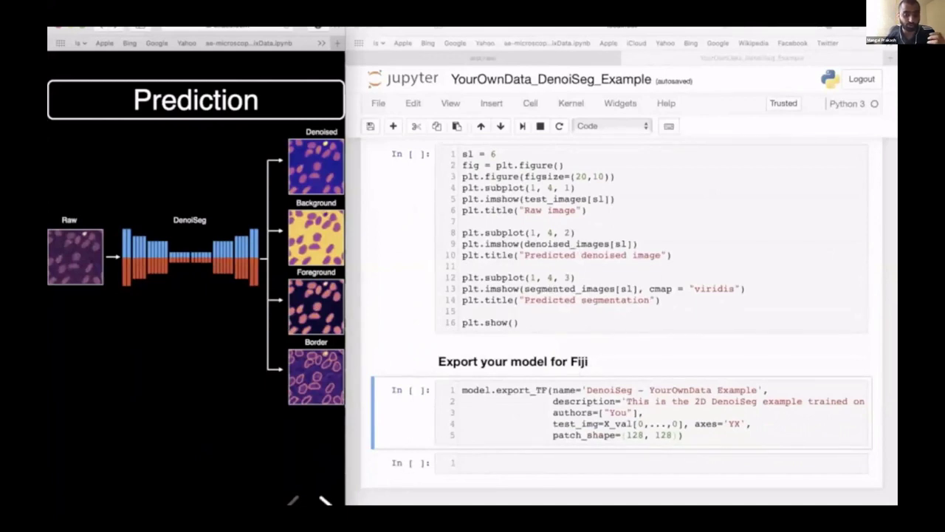
# Step: Advance the DenoiSeg slides past the Prediction diagram
pyautogui.click(325, 501)
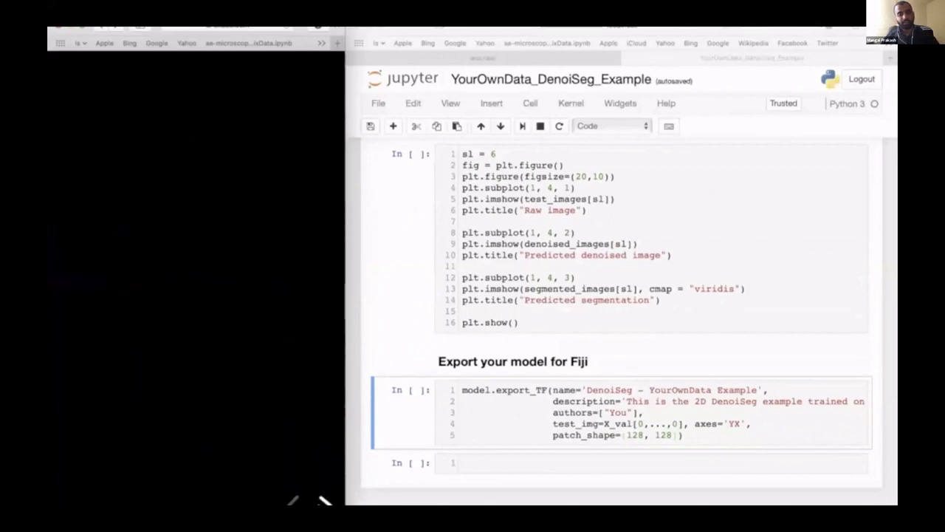
pyautogui.click(325, 501)
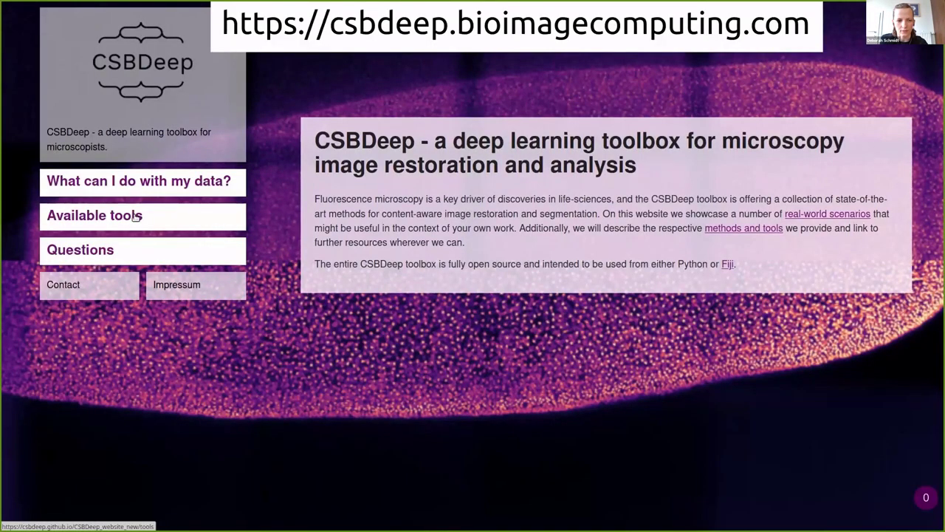
# Step: Open the DenoiSeg page from the CSBDeep website's available tools and follow its guide on using DenoiSeg in Fiji
pyautogui.click(138, 215)
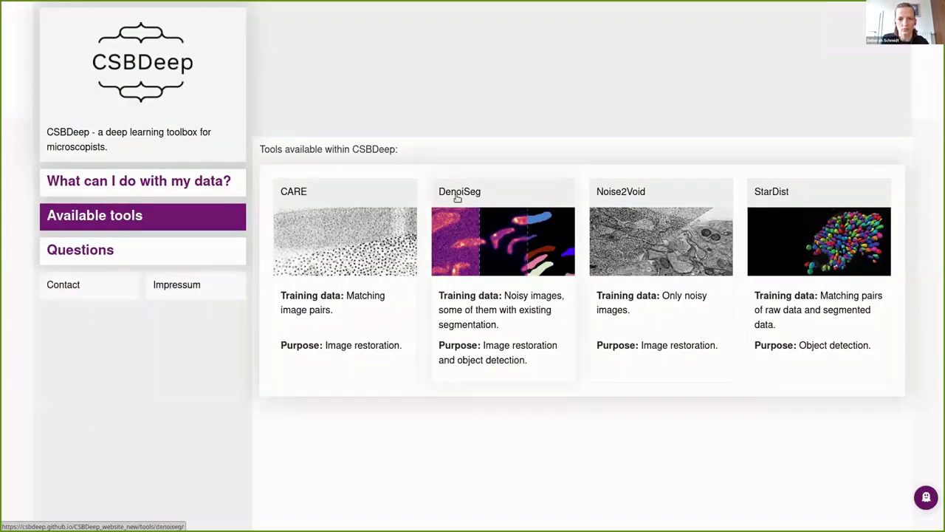
pyautogui.click(496, 247)
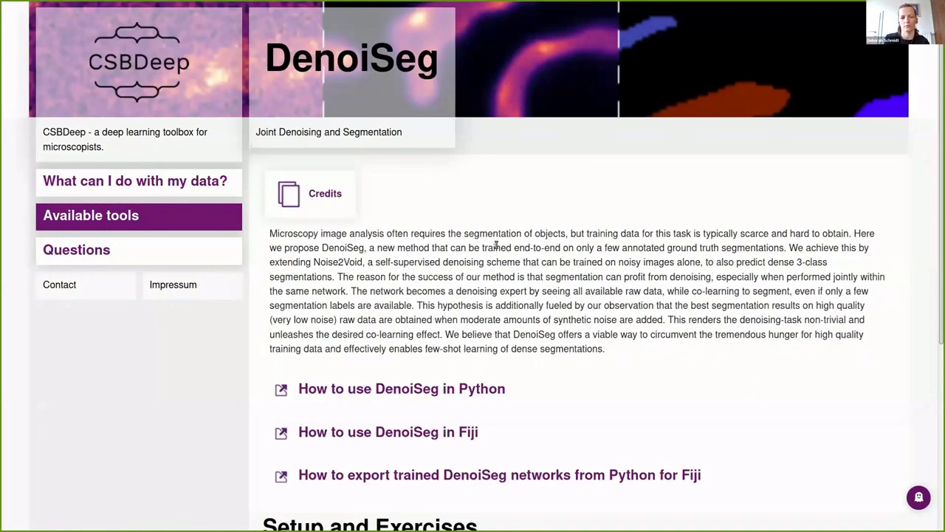
pyautogui.scroll(-3, 496, 248)
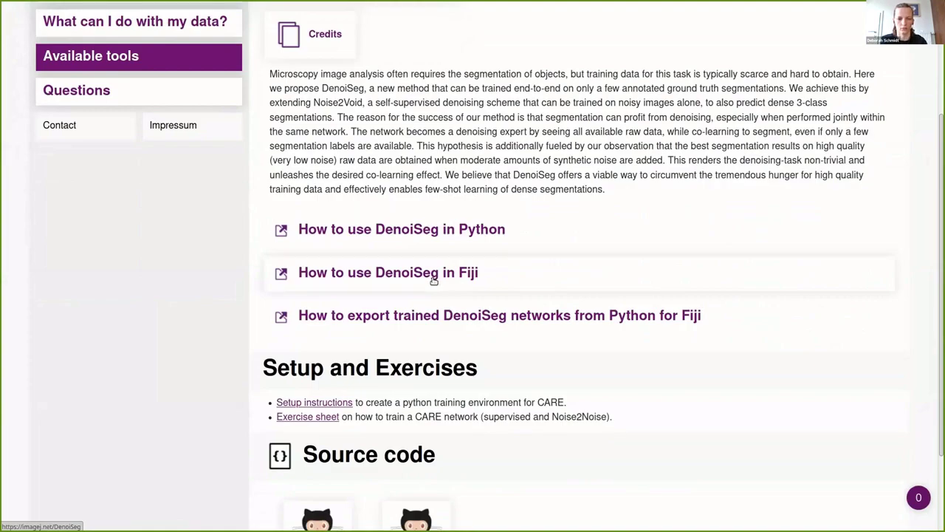
pyautogui.click(434, 281)
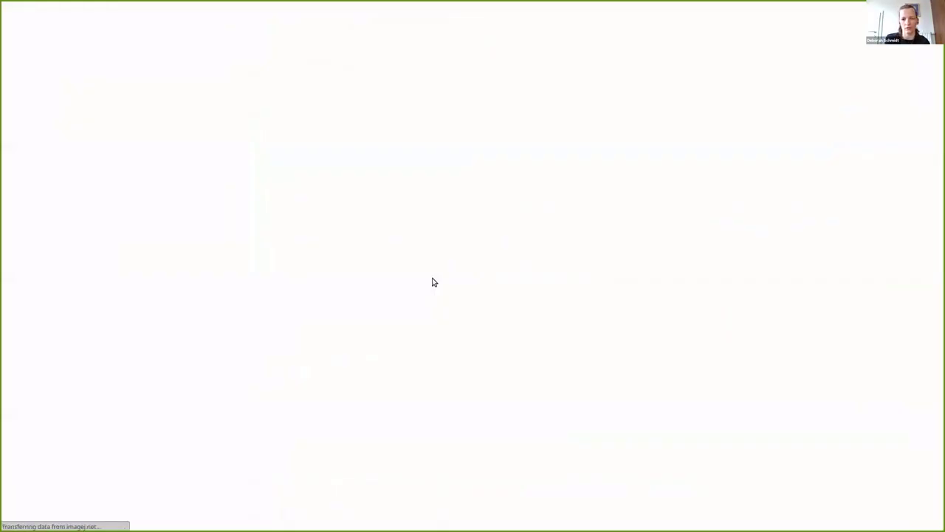
# Step: Examine the DenoiSeg wiki page's introduction, its Installation instructions with the CSBDeep update site, and the picture of the available DenoiSeg plugins
pyautogui.scroll(-5, 564, 276)
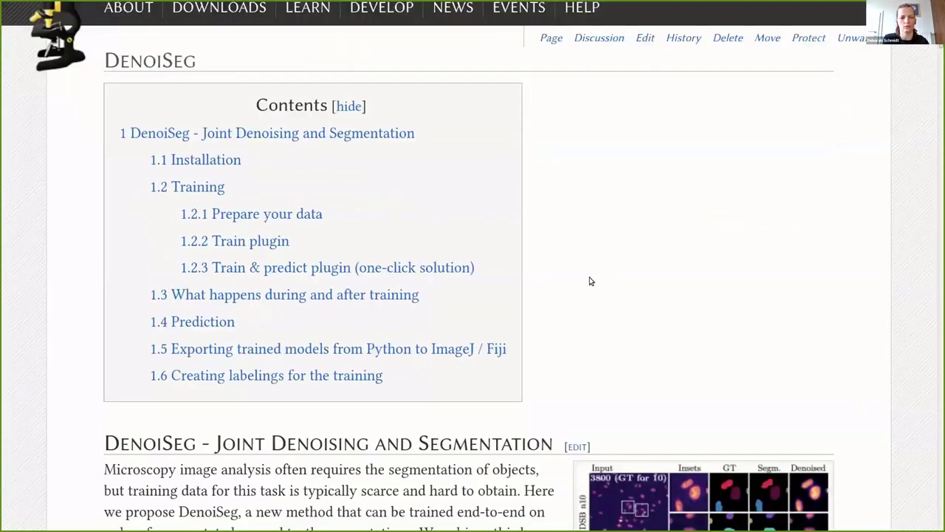
pyautogui.scroll(-7, 589, 281)
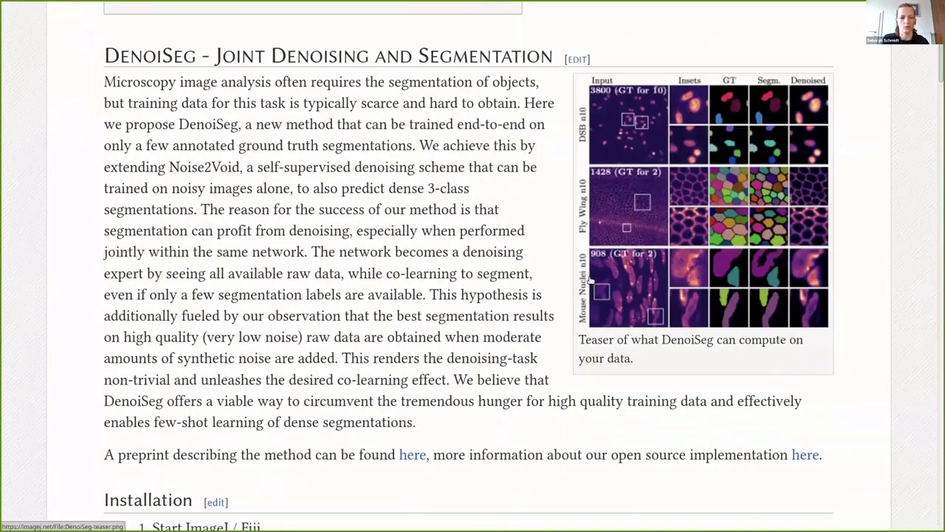
pyautogui.scroll(-3, 589, 281)
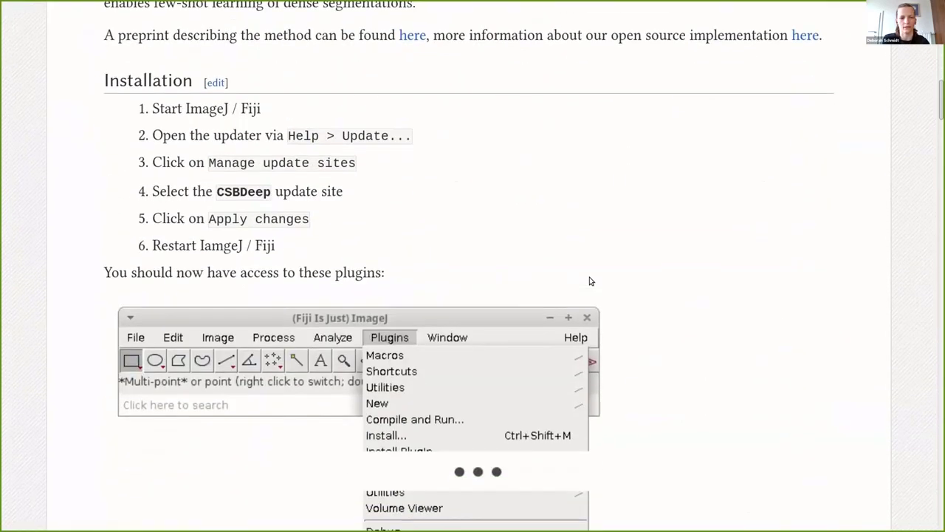
pyautogui.moveTo(80, 71); pyautogui.dragTo(469, 284)
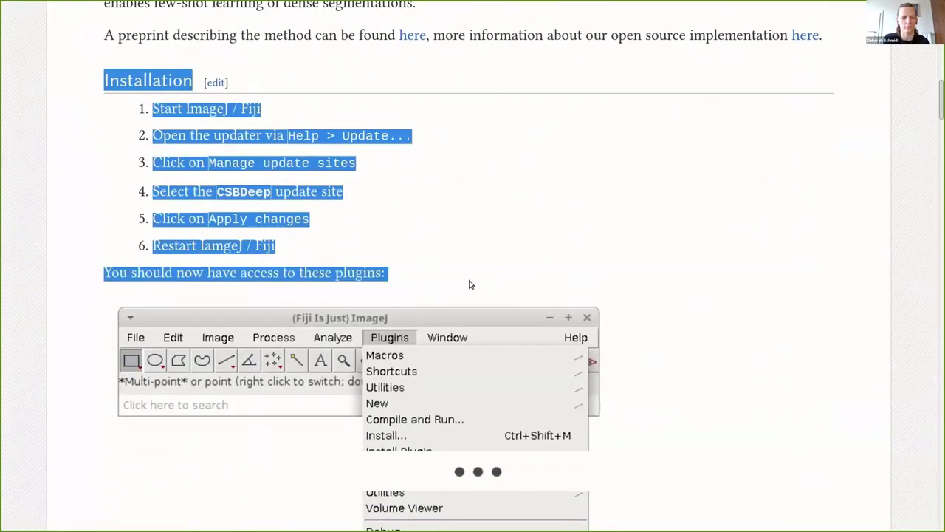
pyautogui.click(470, 284)
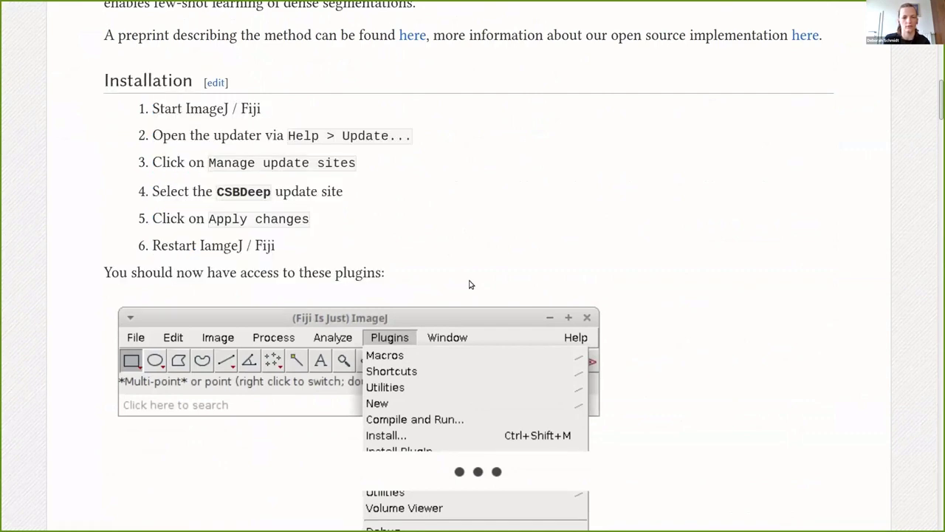
pyautogui.doubleClick(245, 191)
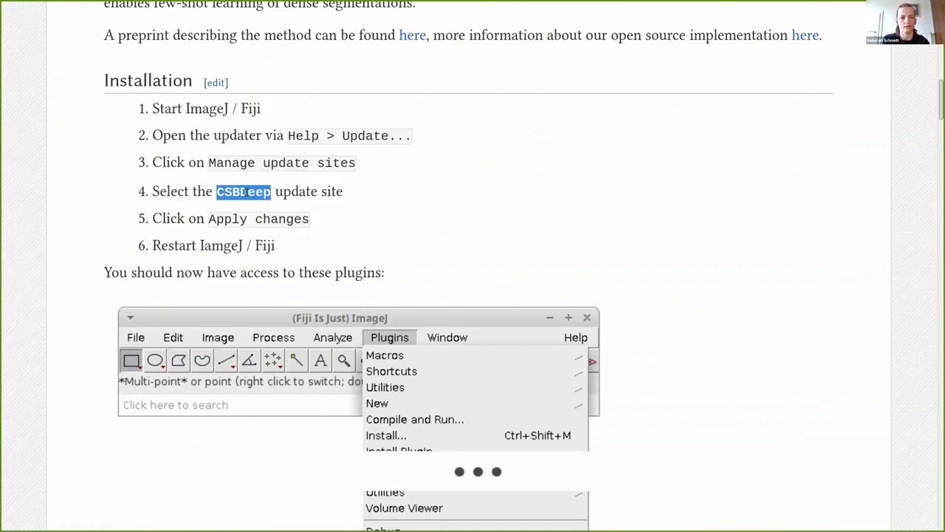
pyautogui.click(433, 205)
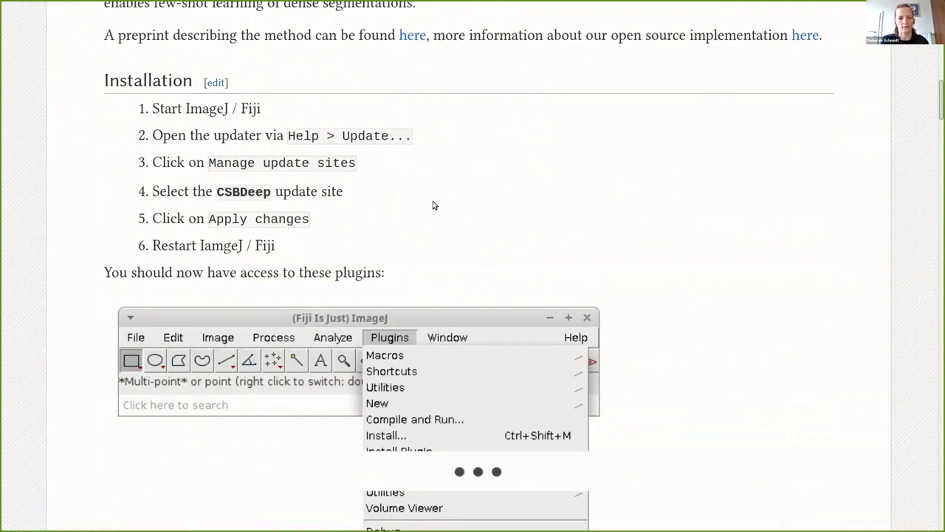
pyautogui.scroll(-1, 433, 205)
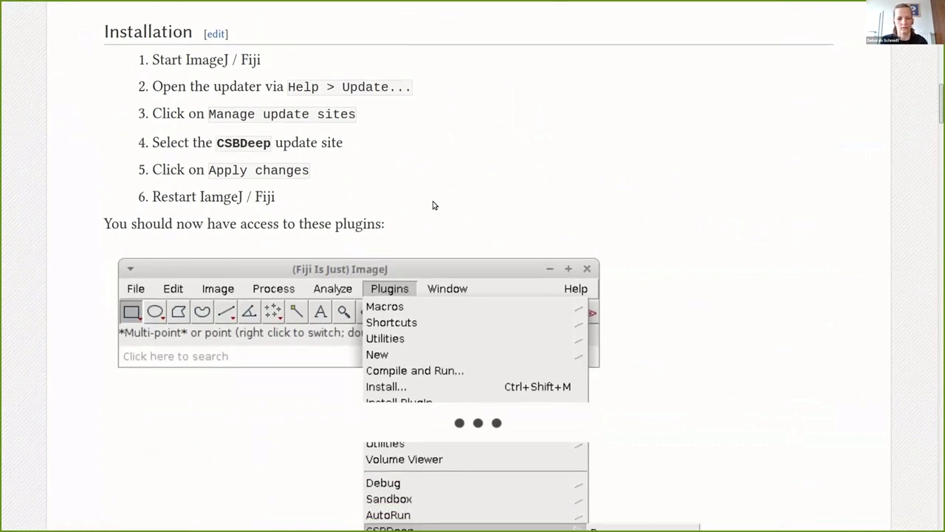
pyautogui.scroll(-4, 433, 205)
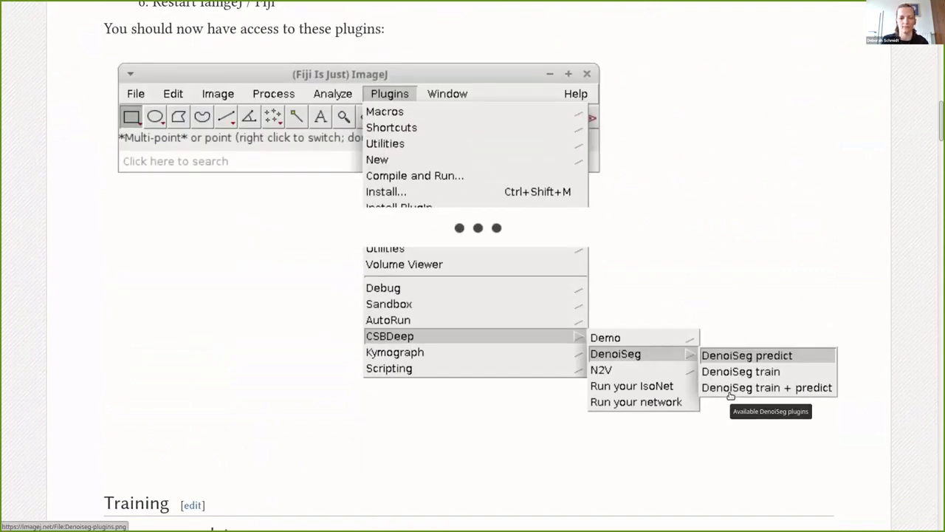
pyautogui.scroll(1, 262, 299)
pyautogui.scroll(8, 263, 299)
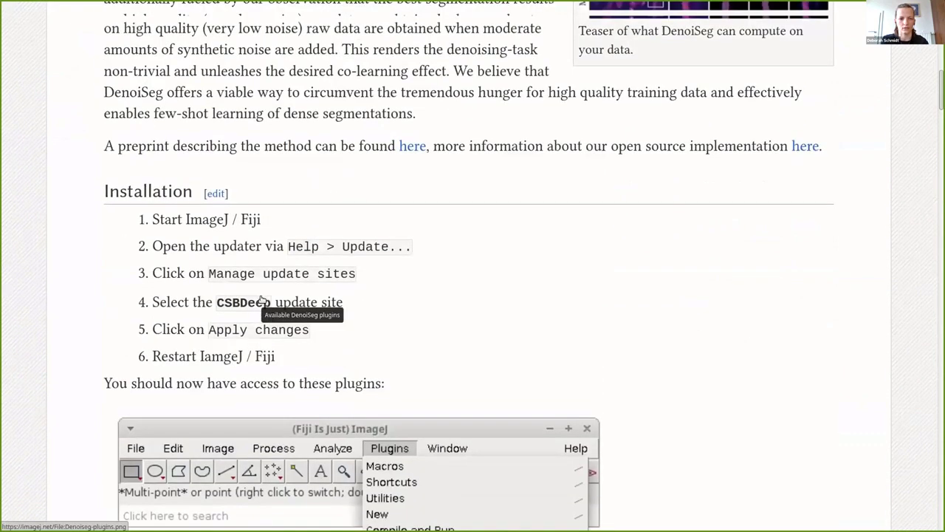
pyautogui.scroll(12, 261, 299)
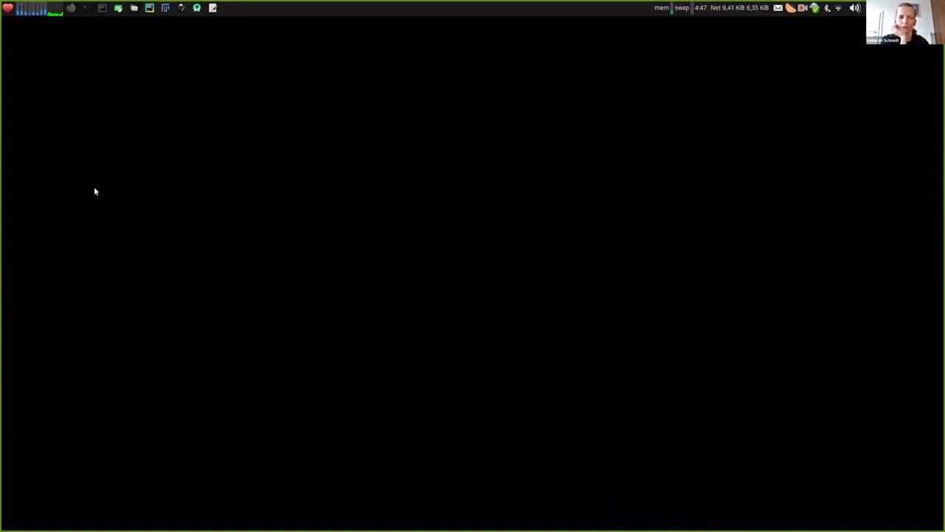
# Step: Launch Fiji, import the trained model denoiseg-mouse.bioimage.io.zip as a bioimage.io archive, and move its model window clear of the main window
pyautogui.click(165, 9)
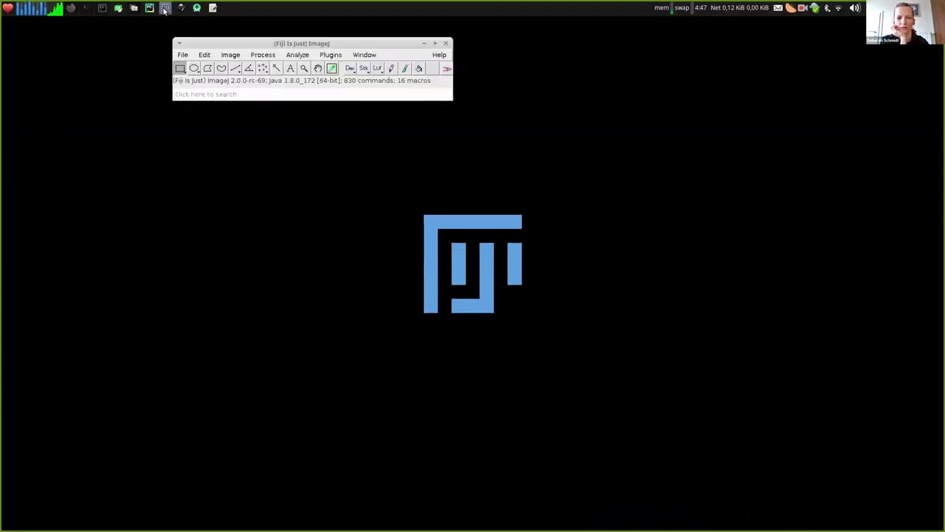
pyautogui.click(182, 56)
pyautogui.moveTo(186, 112)
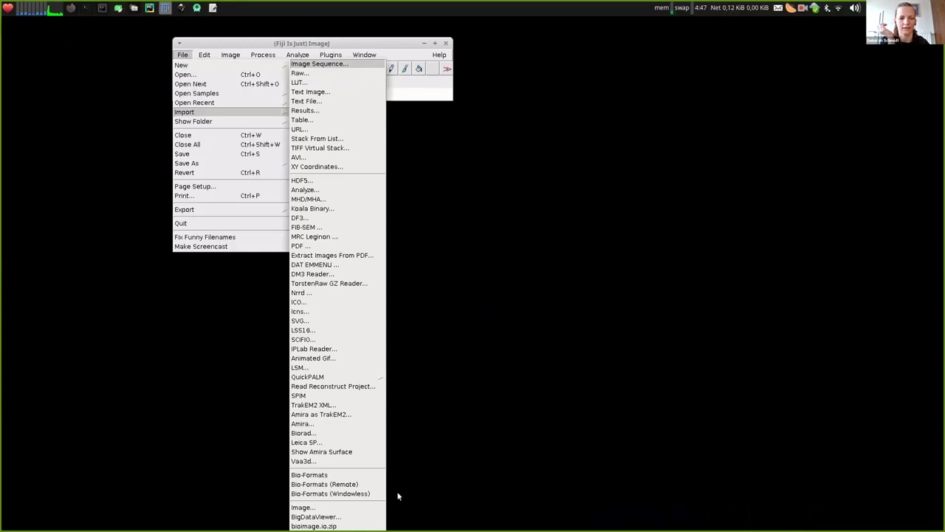
pyautogui.click(362, 527)
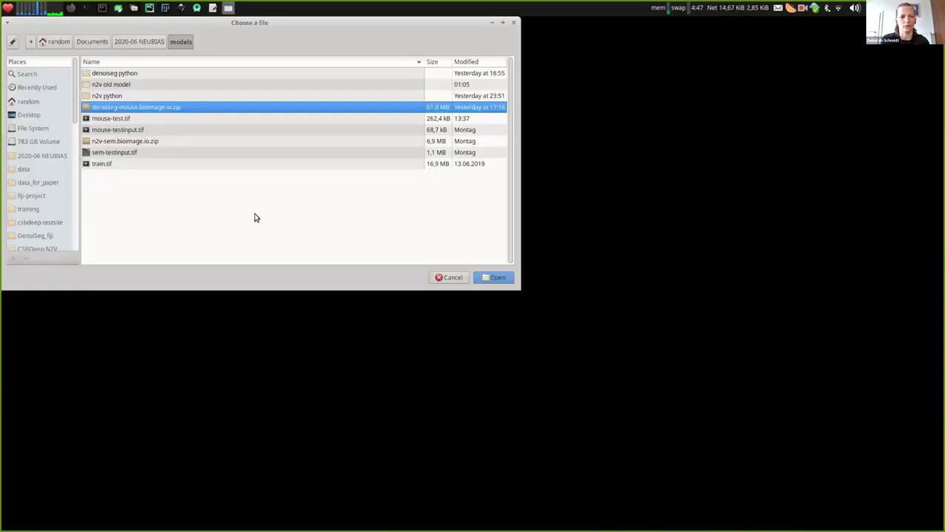
pyautogui.click(484, 278)
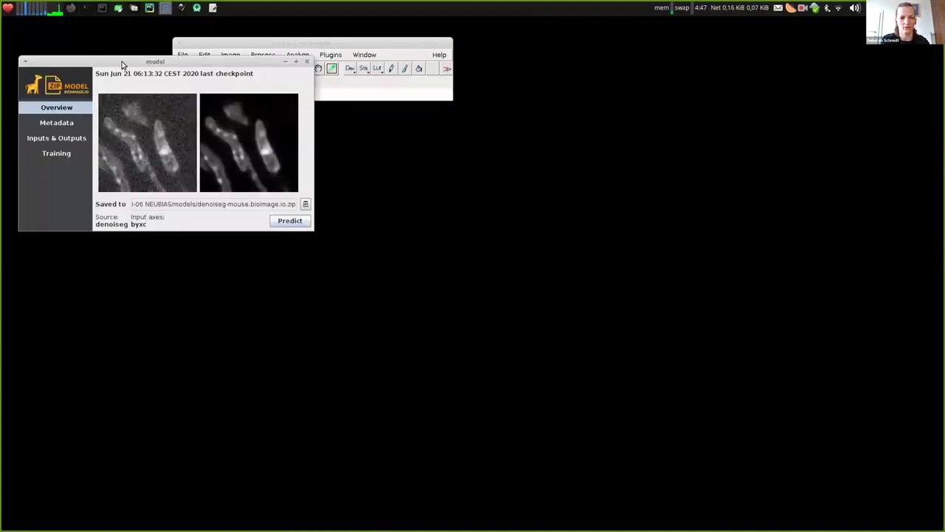
pyautogui.moveTo(122, 62); pyautogui.dragTo(133, 143)
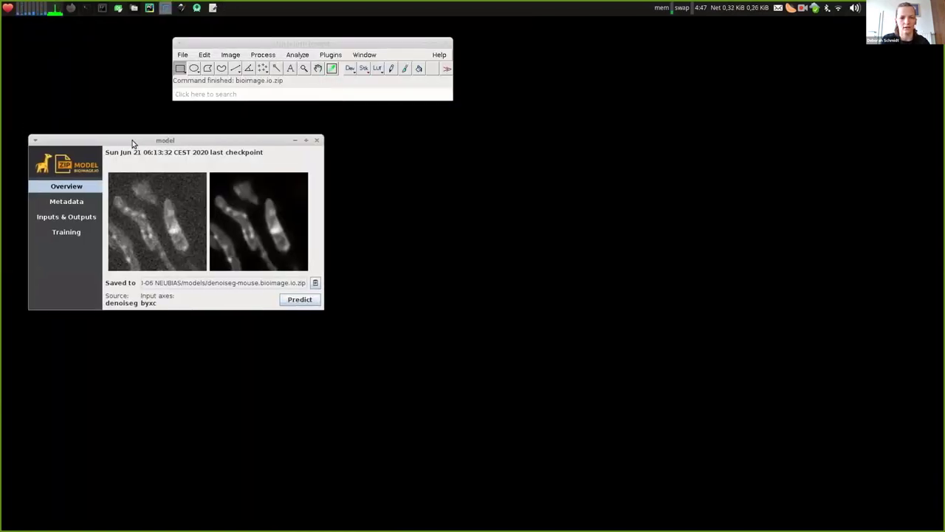
# Step: Open the image mouse-test.tif from the models folder and place it beside the model window
pyautogui.click(184, 57)
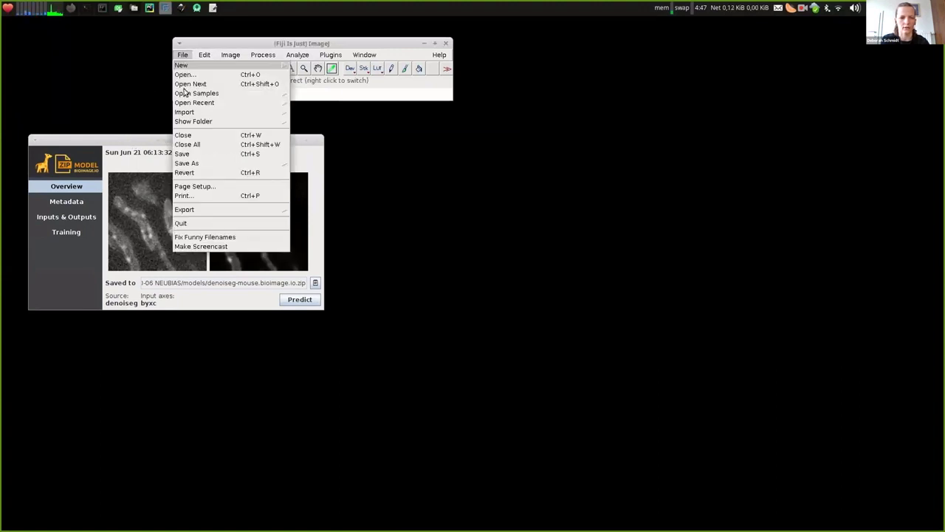
pyautogui.click(184, 77)
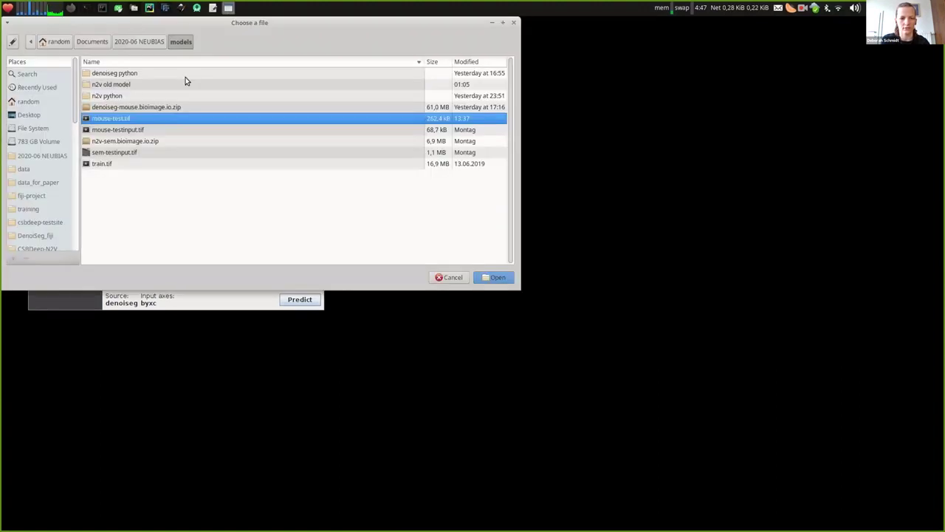
pyautogui.click(492, 277)
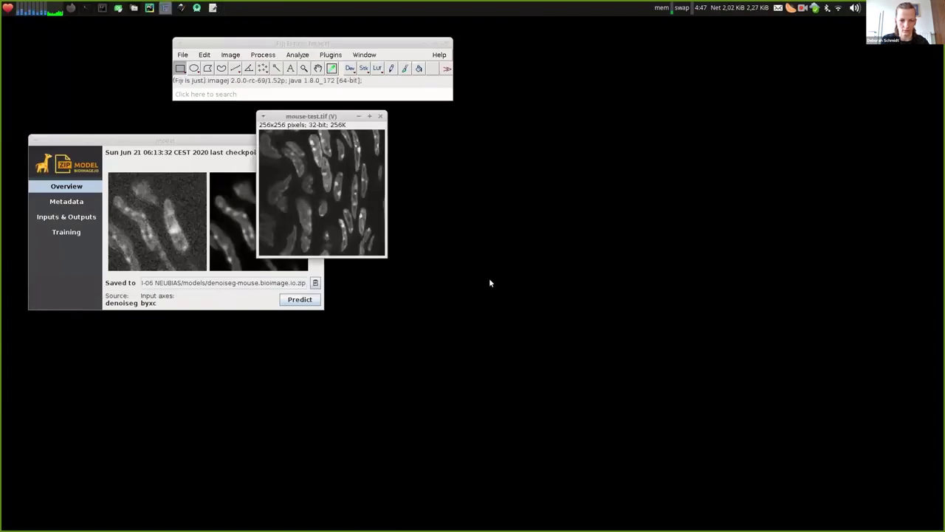
pyautogui.moveTo(290, 118); pyautogui.dragTo(383, 157)
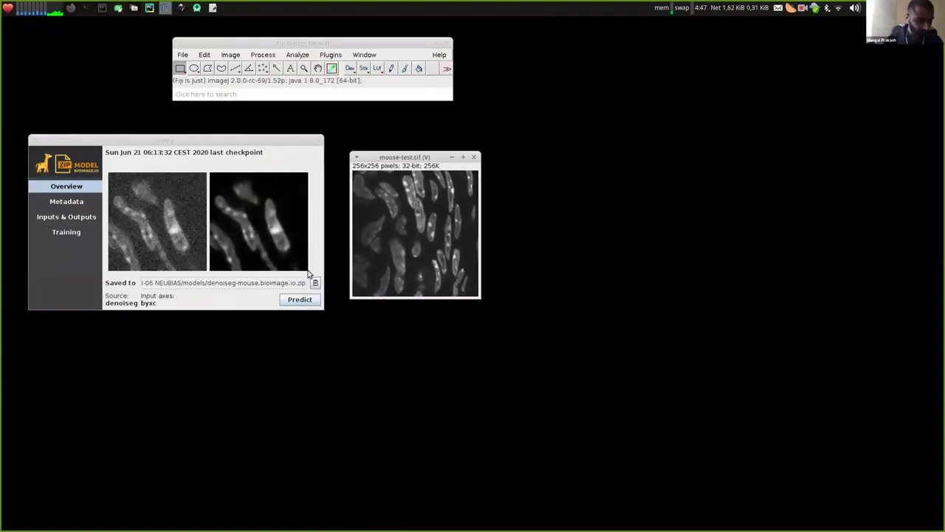
# Step: Run DenoiSeg predict on mouse-test.tif with axes XY, batch size 1 and 1 tile, and place the output beside the input image
pyautogui.click(299, 302)
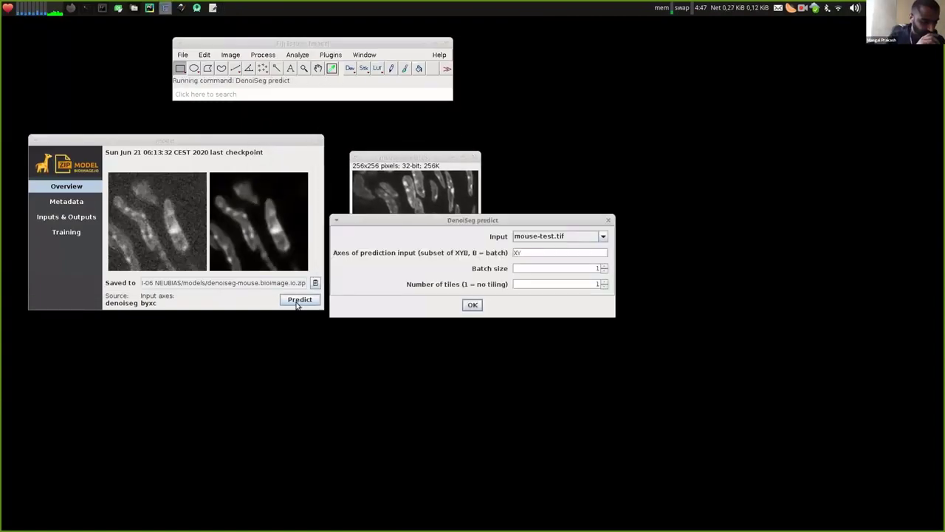
pyautogui.click(472, 305)
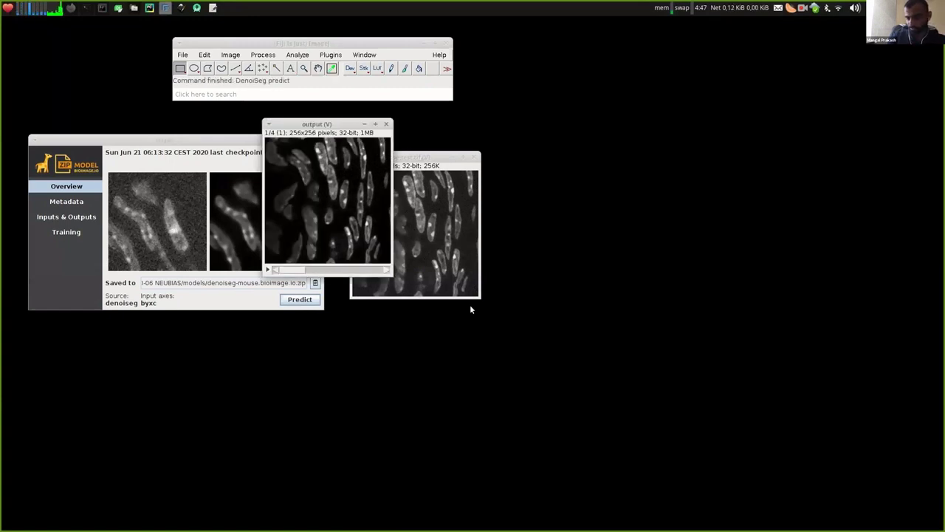
pyautogui.moveTo(320, 124); pyautogui.dragTo(556, 154)
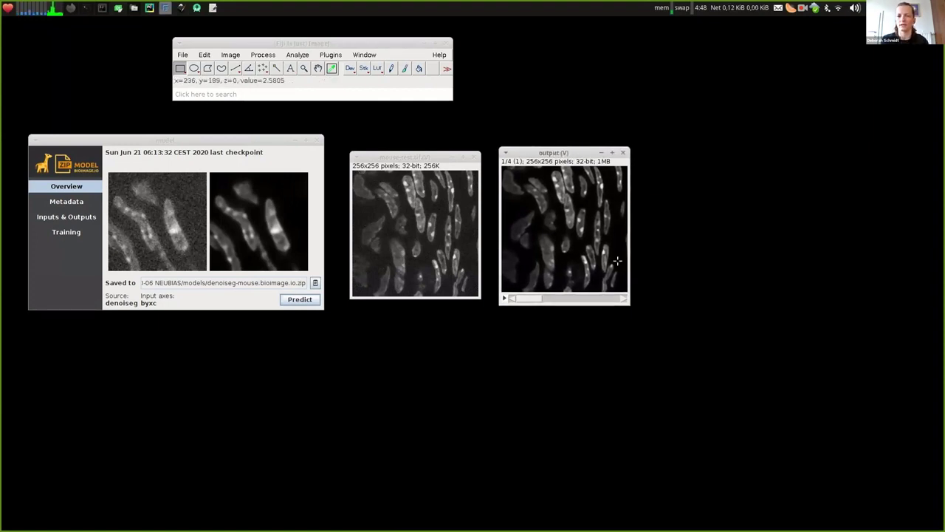
# Step: Inspect output slices 2 to 4, applying automatic brightness and contrast to slice 2, and close the B&C window
pyautogui.click(624, 298)
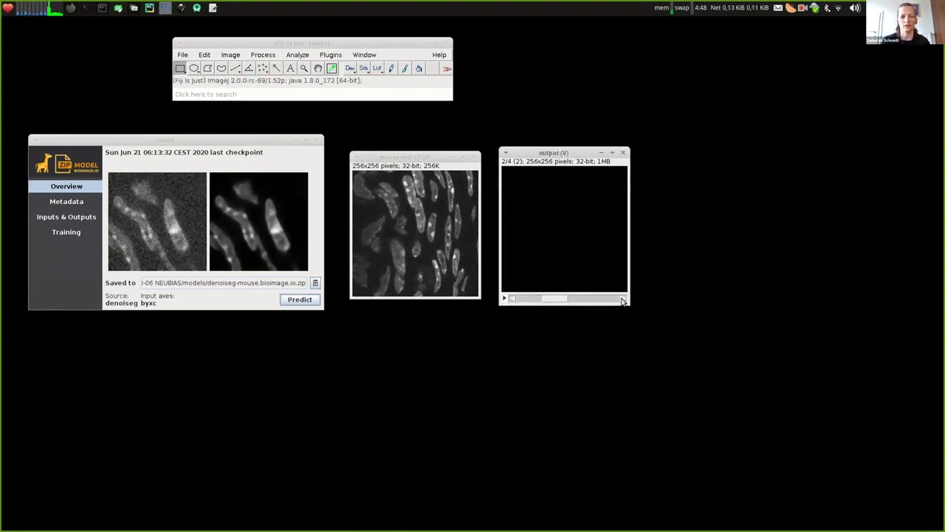
pyautogui.hotkey('ctrl', 'shift', 'c')
pyautogui.click(714, 312)
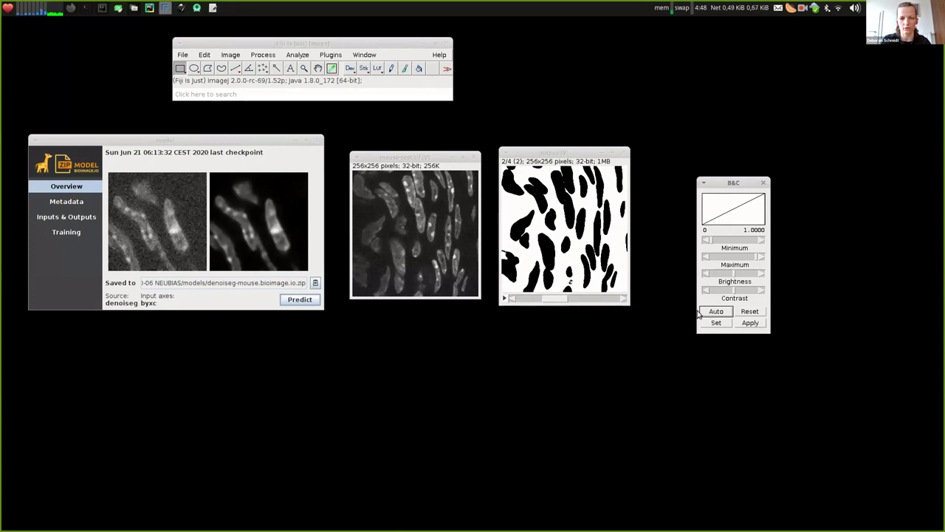
pyautogui.click(624, 299)
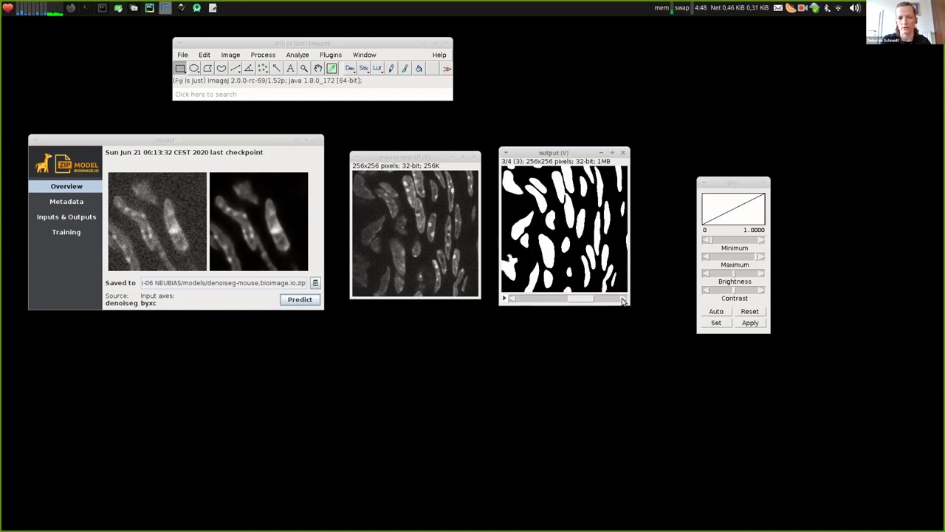
pyautogui.click(624, 299)
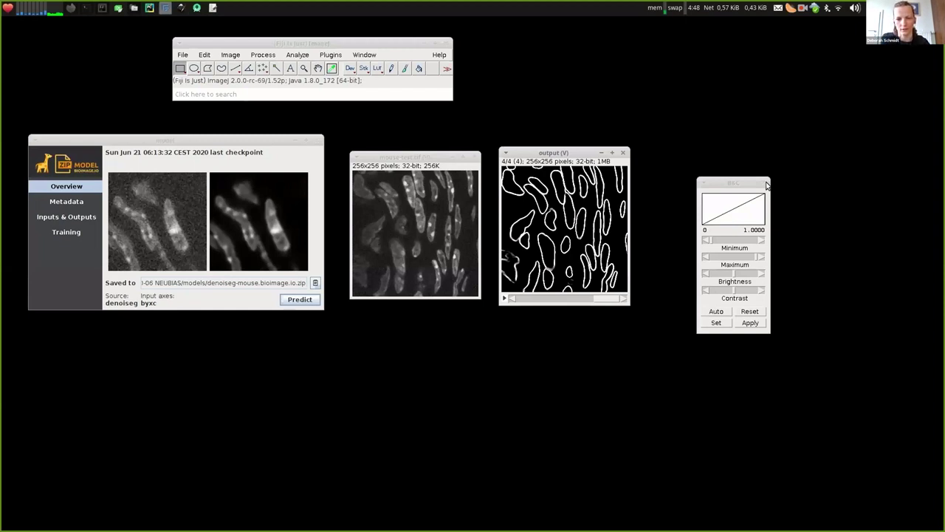
pyautogui.click(766, 183)
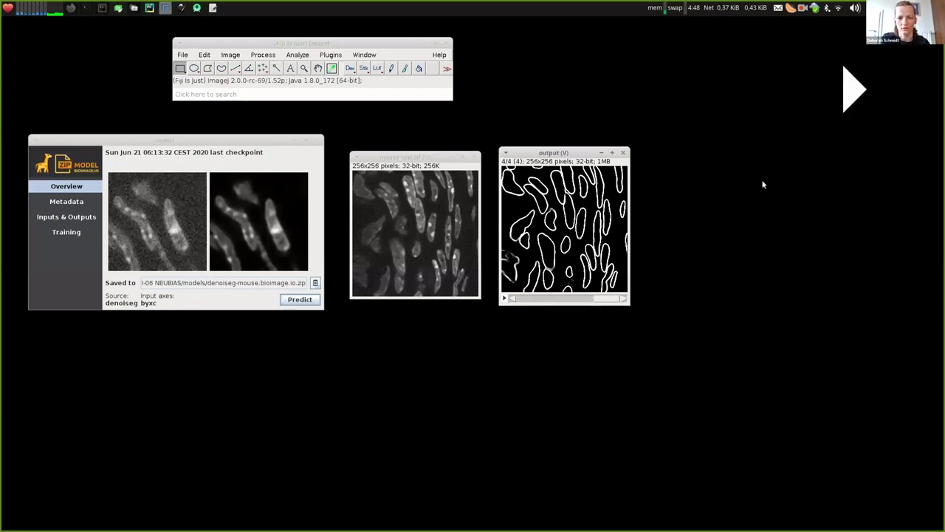
# Step: Close the prediction output, the mouse-test.tif image and the DenoiSeg model window
pyautogui.click(625, 153)
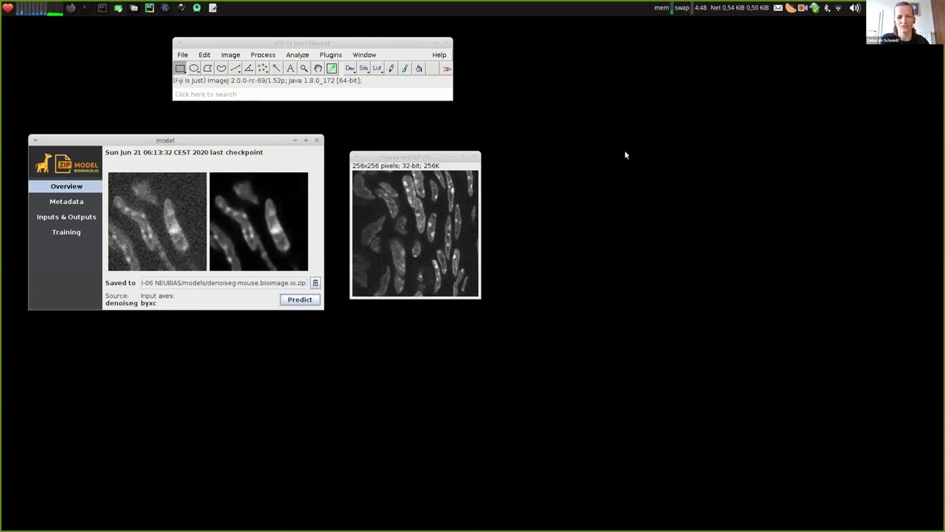
pyautogui.click(475, 156)
pyautogui.click(316, 140)
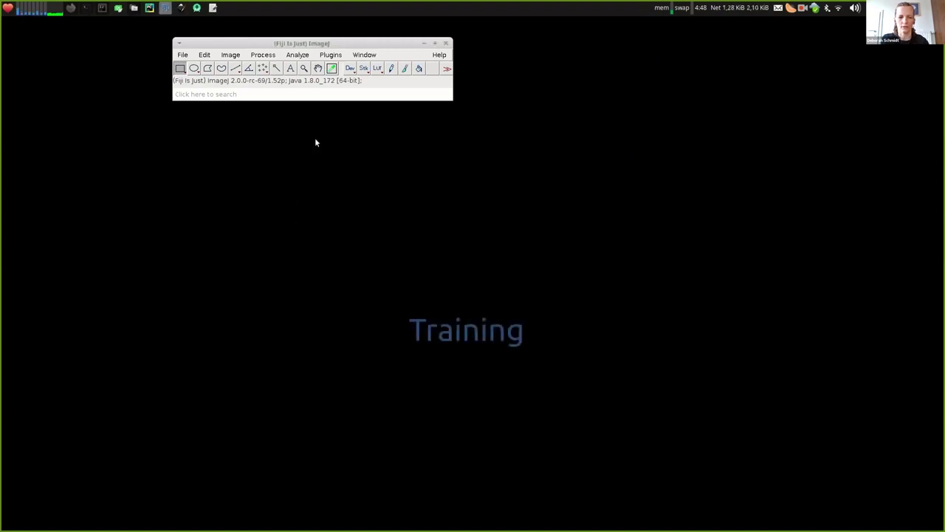
# Step: Open img_0.tif from the X_train folder of the Mouse_n10 data in Fiji
pyautogui.click(133, 11)
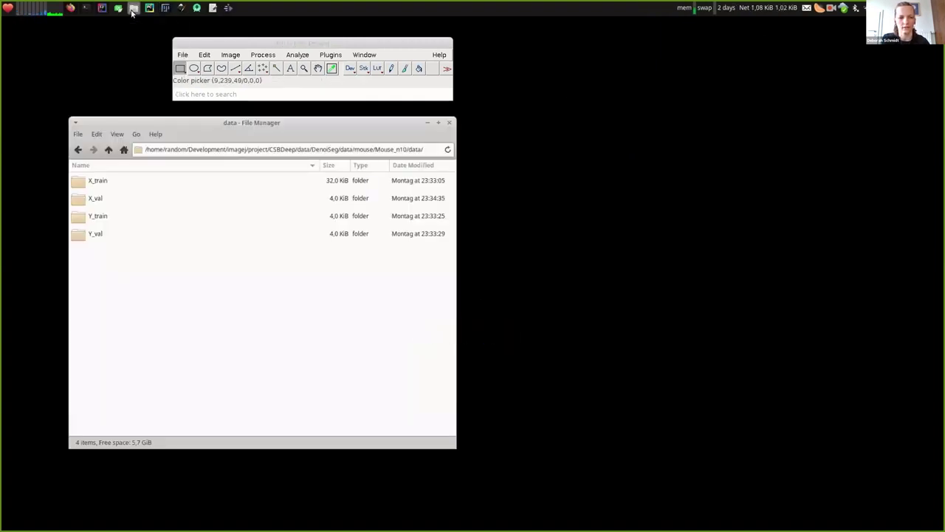
pyautogui.doubleClick(98, 184)
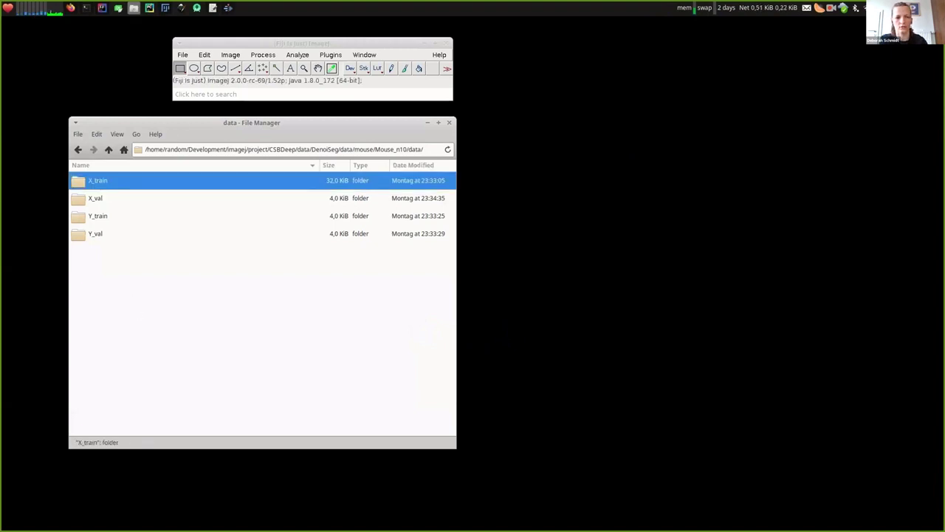
pyautogui.moveTo(98, 185); pyautogui.dragTo(236, 69)
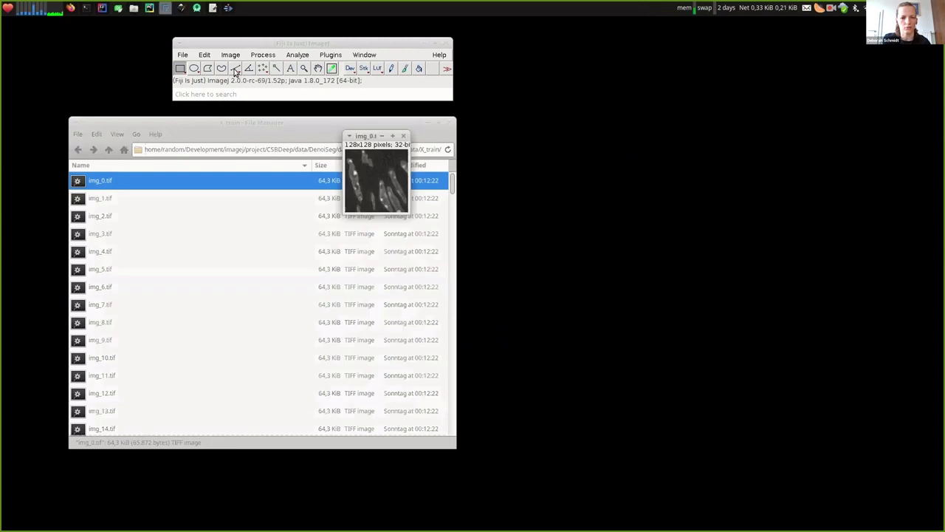
# Step: Open the matching label image img_0.tif from the Y_train folder and place it beside the raw training image
pyautogui.click(110, 151)
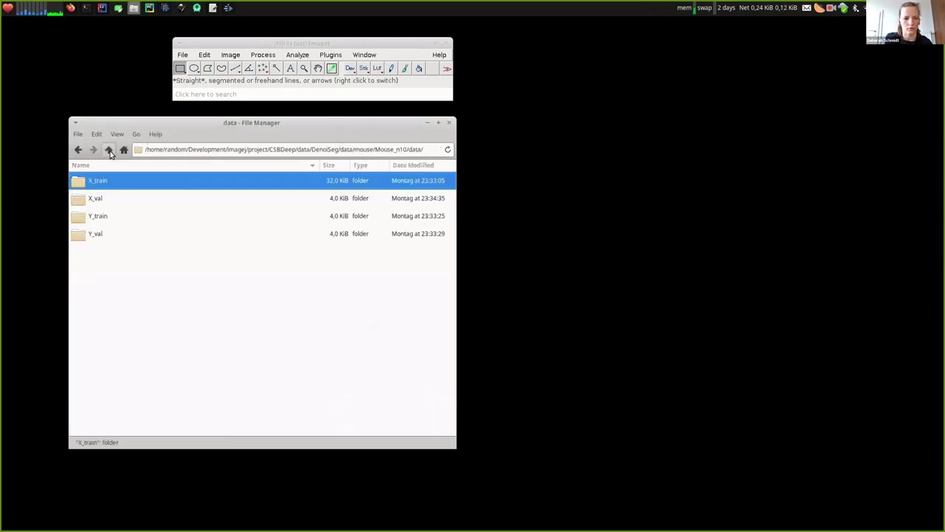
pyautogui.doubleClick(97, 219)
pyautogui.moveTo(166, 125); pyautogui.dragTo(552, 121)
pyautogui.moveTo(470, 177); pyautogui.dragTo(252, 68)
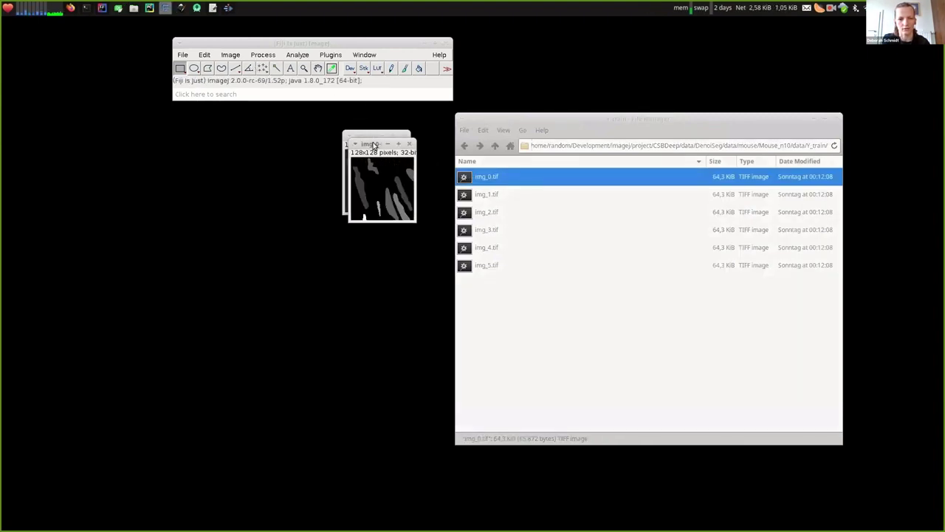
pyautogui.moveTo(369, 143); pyautogui.dragTo(288, 136)
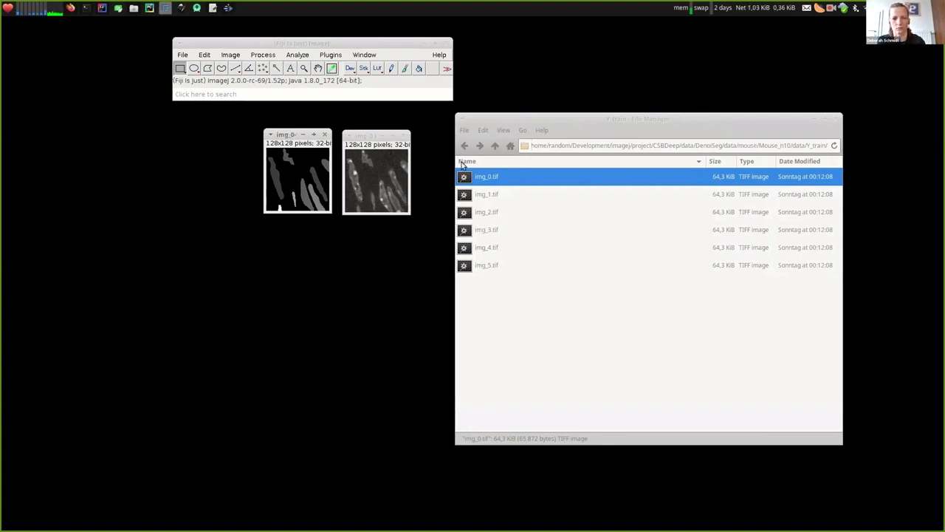
# Step: Close both img_0.tif images, return to the parent data folder and minimize the file manager
pyautogui.click(405, 136)
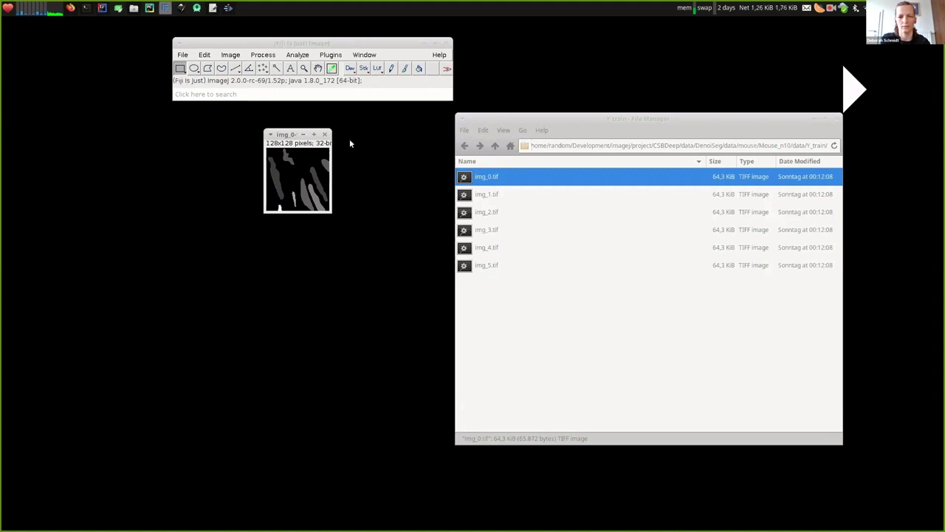
pyautogui.hotkey('ctrl', 'w')
pyautogui.click(498, 146)
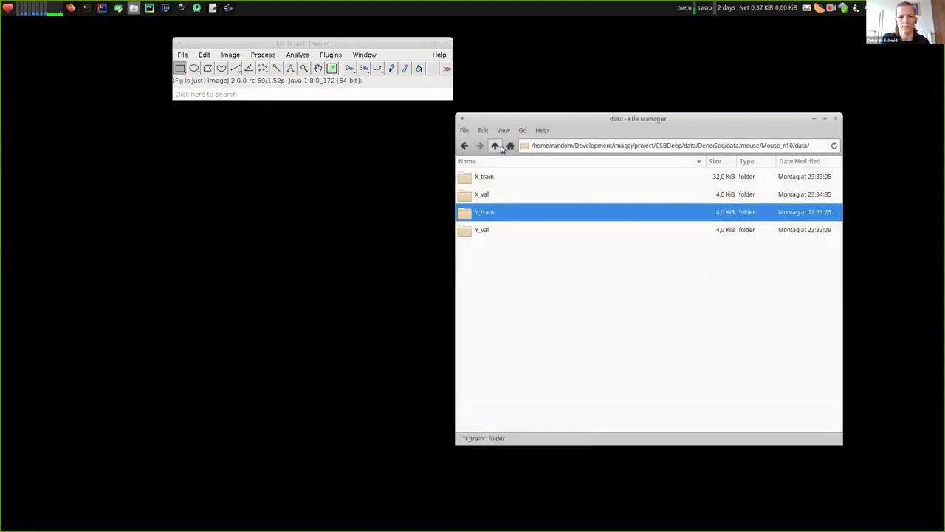
pyautogui.click(816, 119)
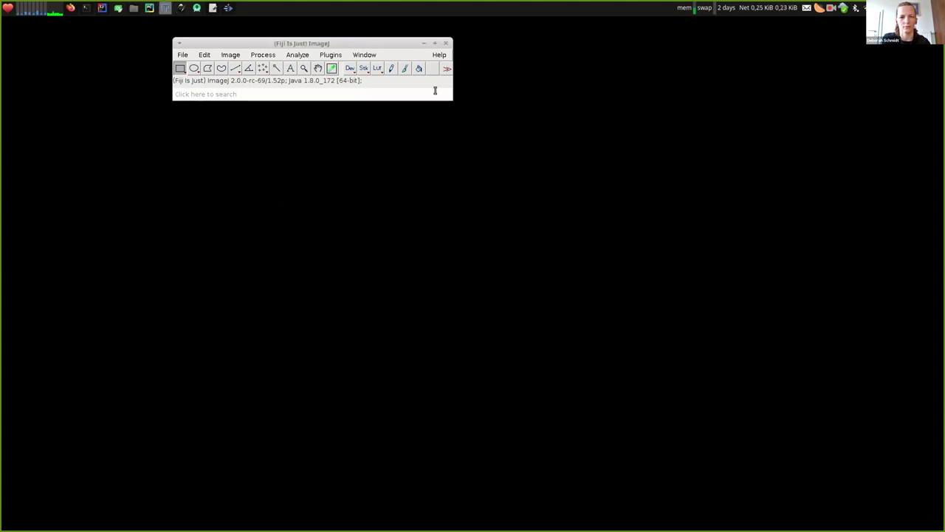
# Step: Start DenoiSeg train and check the folder paths for the training raw and training labeling images, X_train and Y_train
pyautogui.click(330, 54)
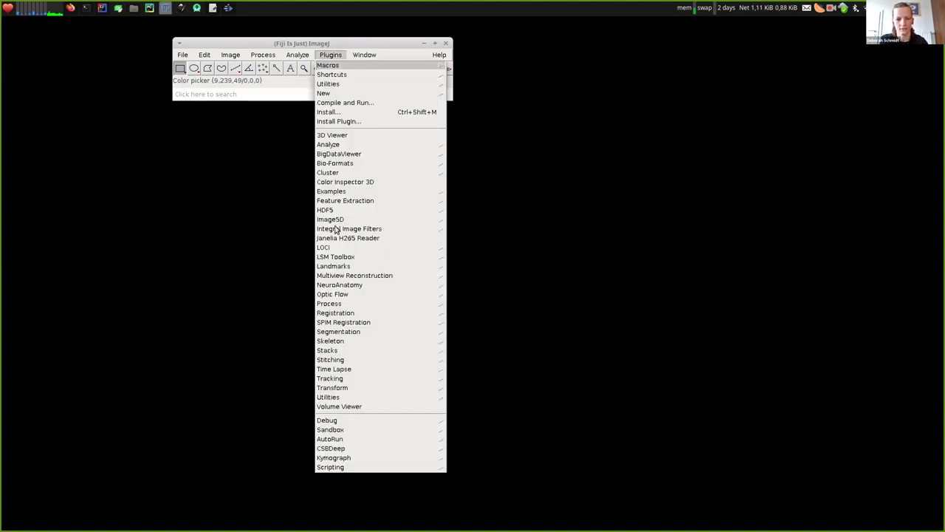
pyautogui.moveTo(330, 448)
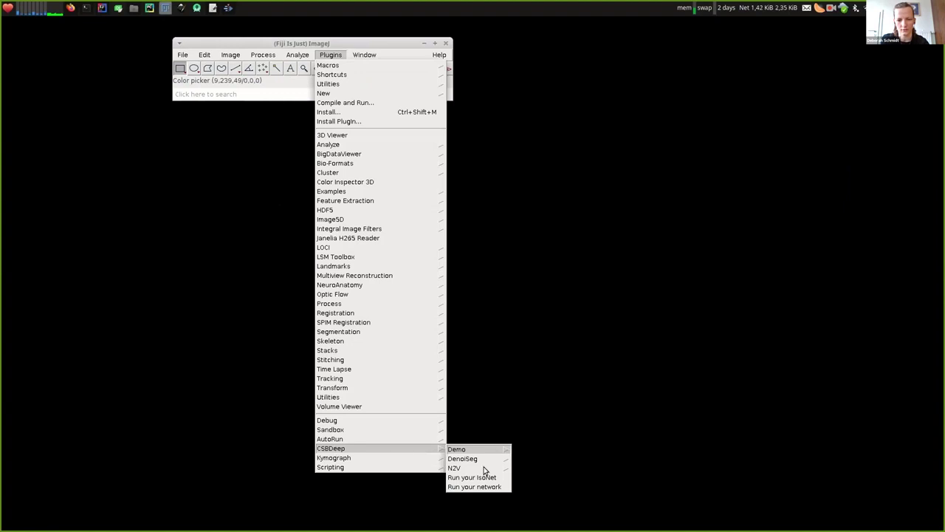
pyautogui.moveTo(484, 459)
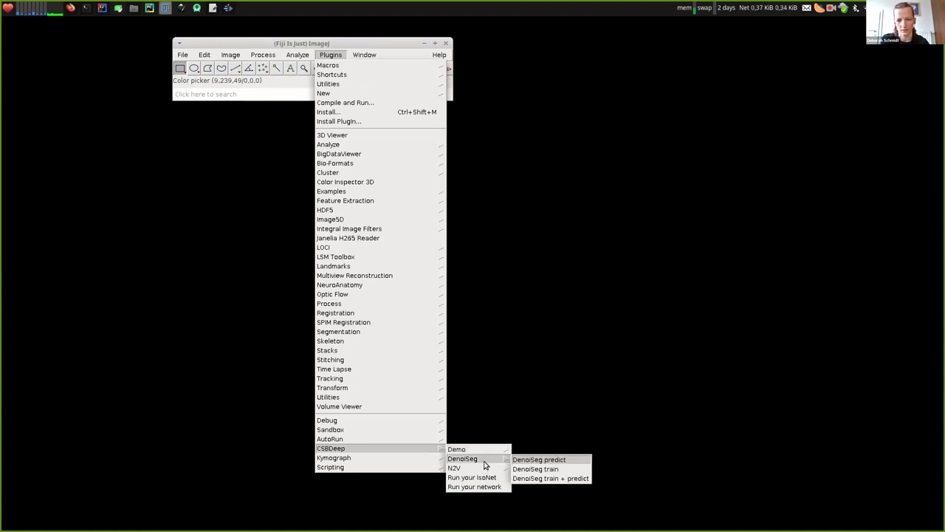
pyautogui.click(552, 468)
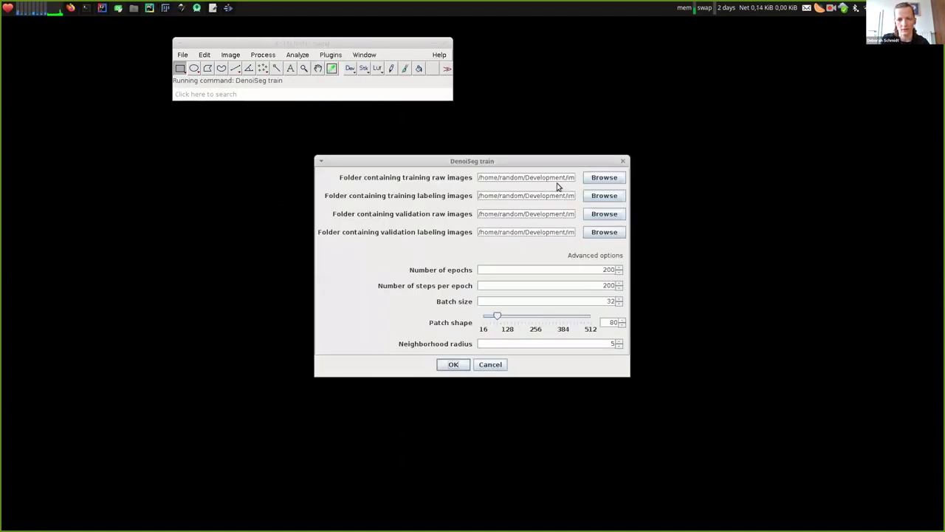
pyautogui.moveTo(557, 178); pyautogui.dragTo(479, 178)
pyautogui.hotkey('ctrl', 'a')
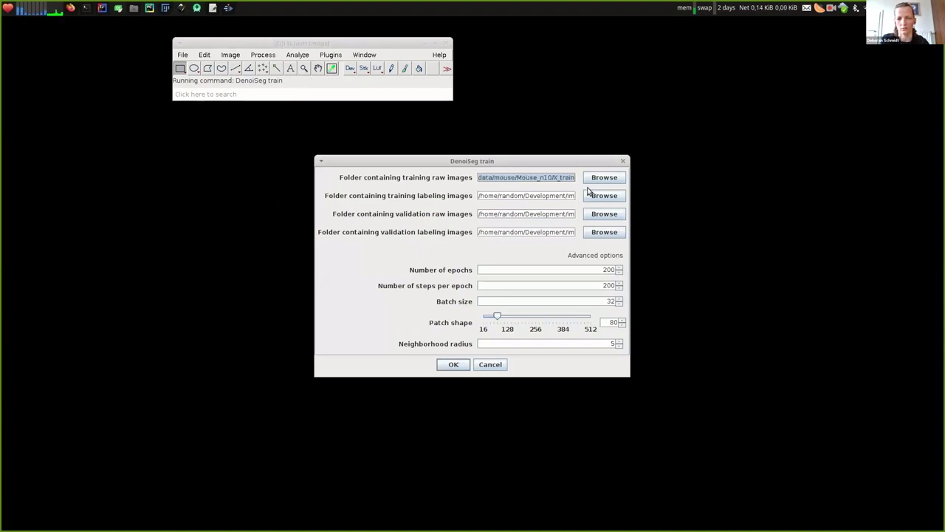
pyautogui.click(538, 196)
pyautogui.hotkey('ctrl', 'a')
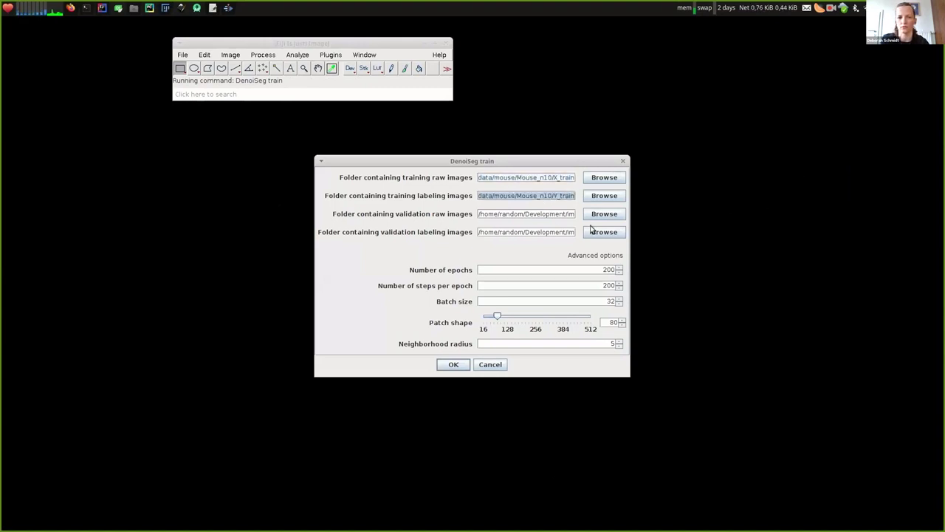
# Step: Check the folder paths for the validation raw and validation labeling images, X_val and Y_val
pyautogui.moveTo(530, 214); pyautogui.dragTo(575, 213)
pyautogui.hotkey('shift', 'Home')
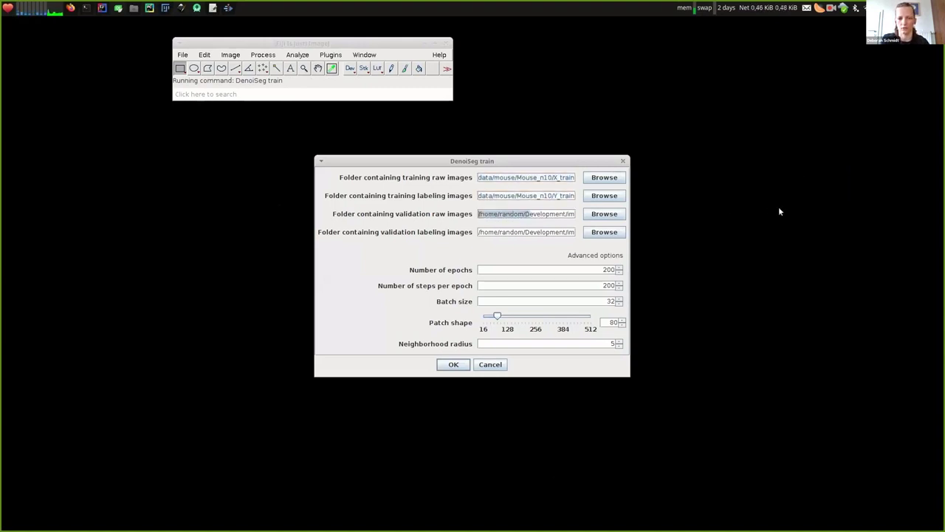
pyautogui.hotkey('ctrl', 'a')
pyautogui.hotkey('ctrl', 'v')
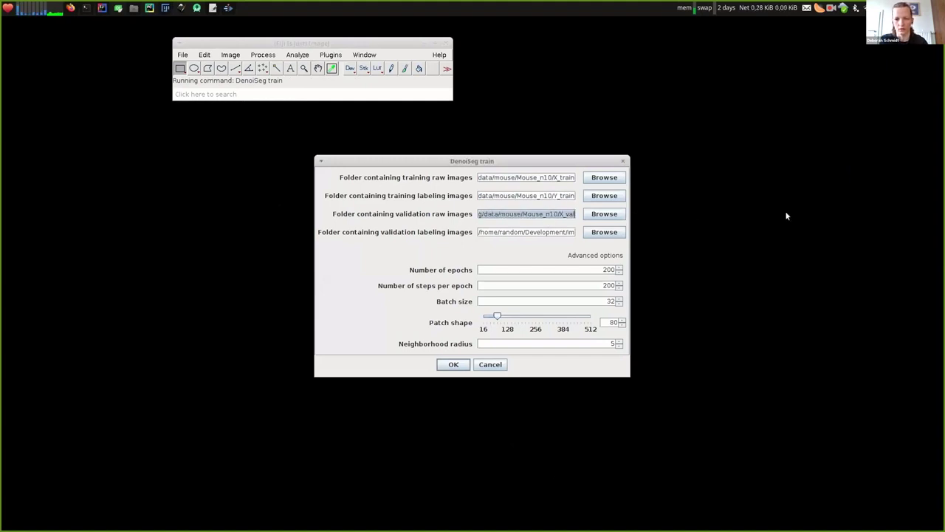
pyautogui.moveTo(559, 232); pyautogui.dragTo(790, 234)
pyautogui.click(562, 232)
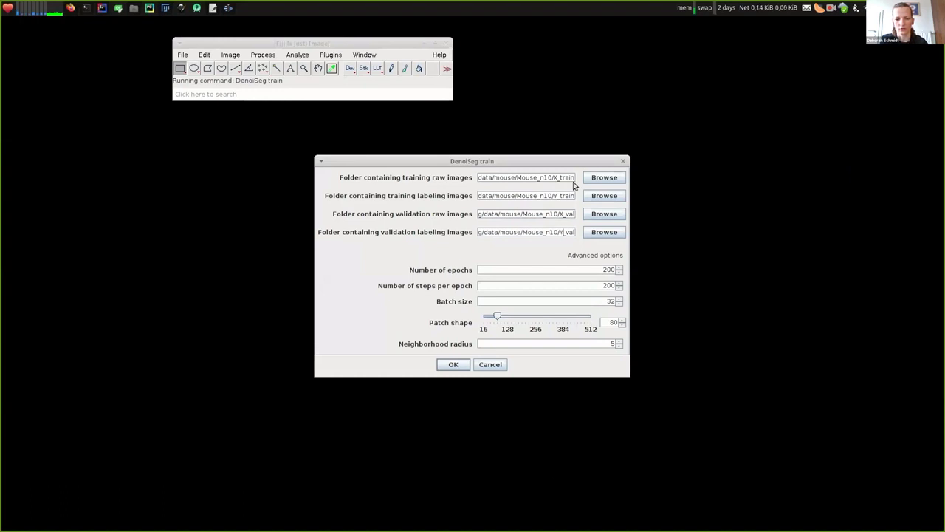
# Step: Show the data folder beside the training dialog to compare its four subfolders with the paths, and minimize the file manager
pyautogui.click(134, 9)
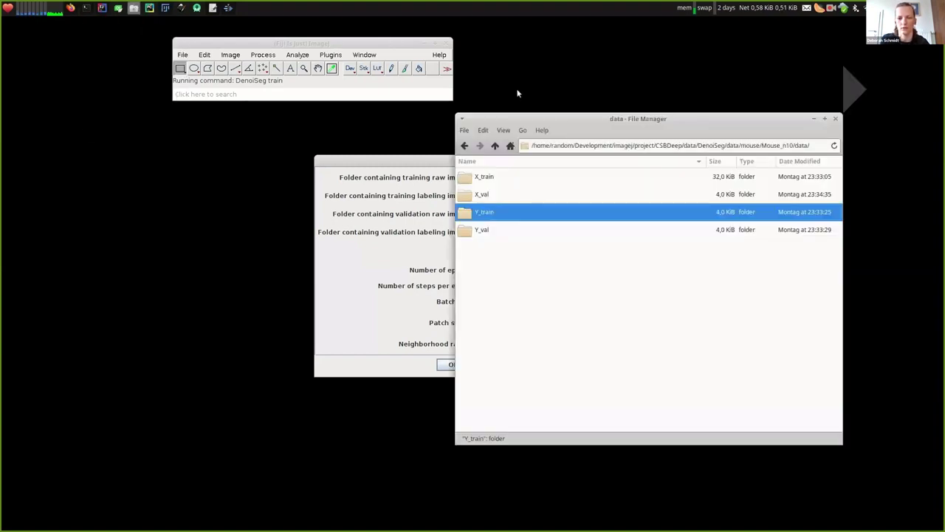
pyautogui.moveTo(517, 120); pyautogui.dragTo(710, 148)
pyautogui.moveTo(861, 151); pyautogui.dragTo(764, 197)
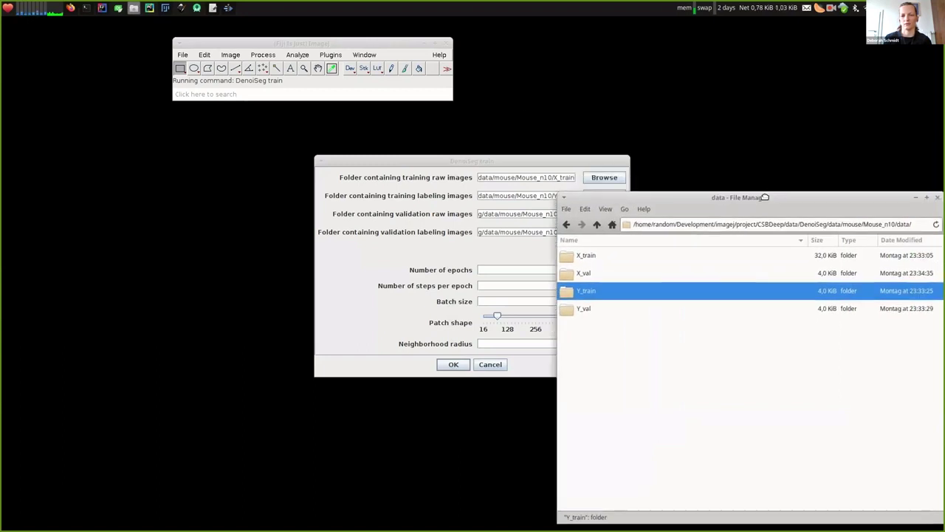
pyautogui.click(917, 198)
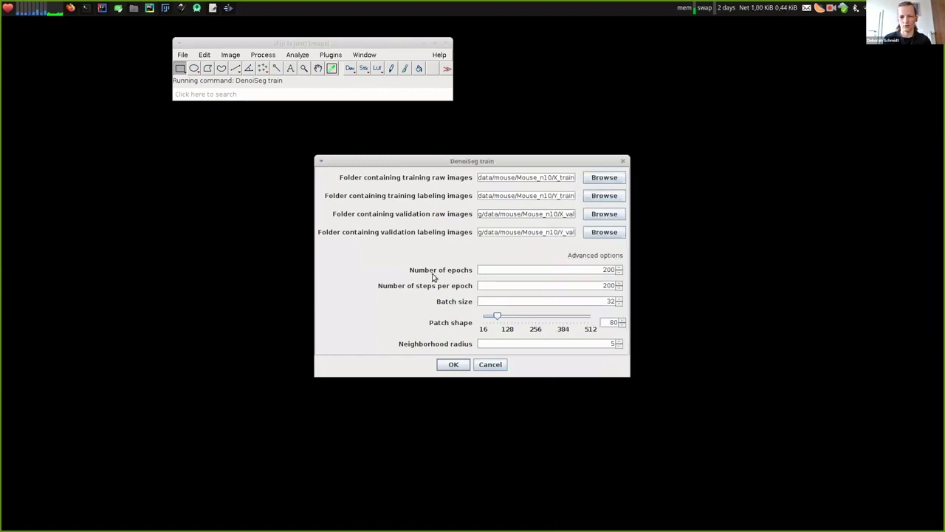
# Step: Start training with 200 epochs, 200 steps, batch size 32 and patch shape 80, enlarge the preview to 400% and rearrange the windows
pyautogui.click(454, 365)
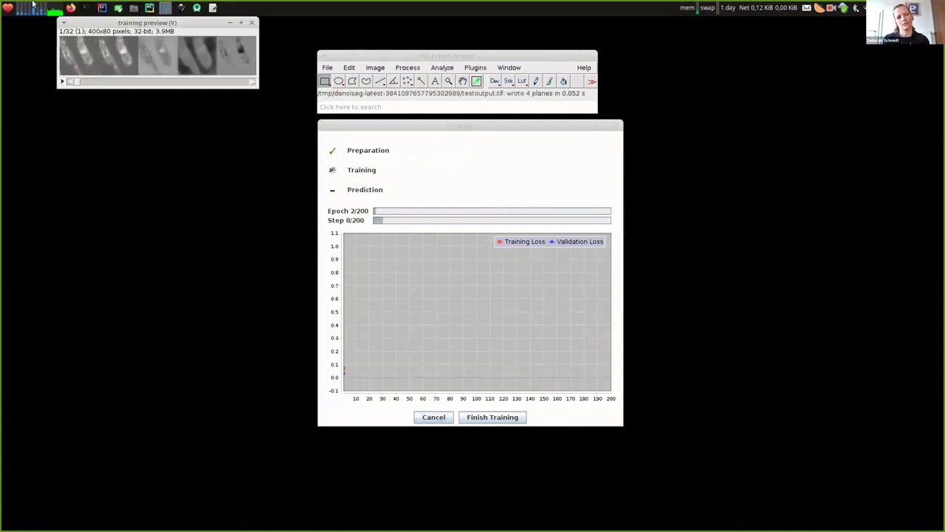
pyautogui.press('+')
pyautogui.press('+')
pyautogui.moveTo(443, 127); pyautogui.dragTo(593, 204)
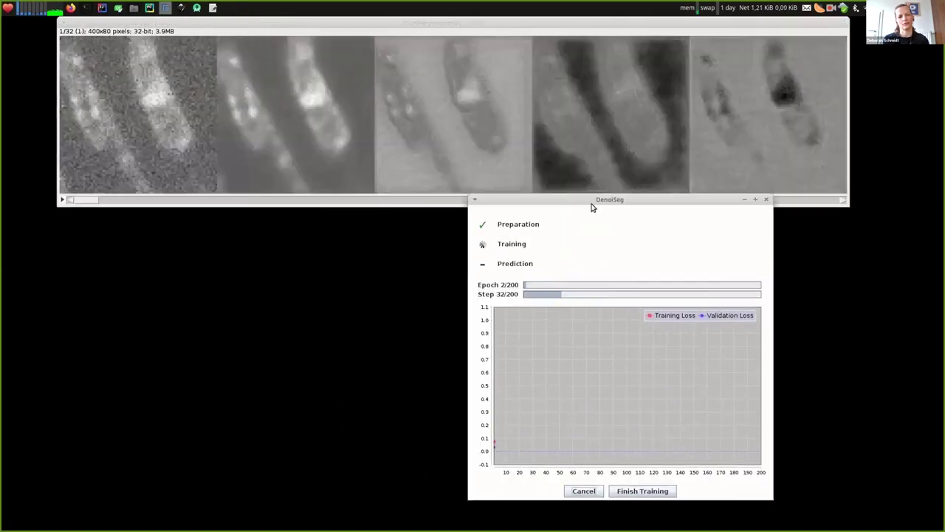
pyautogui.moveTo(427, 57); pyautogui.dragTo(277, 345)
pyautogui.moveTo(359, 25); pyautogui.dragTo(377, 72)
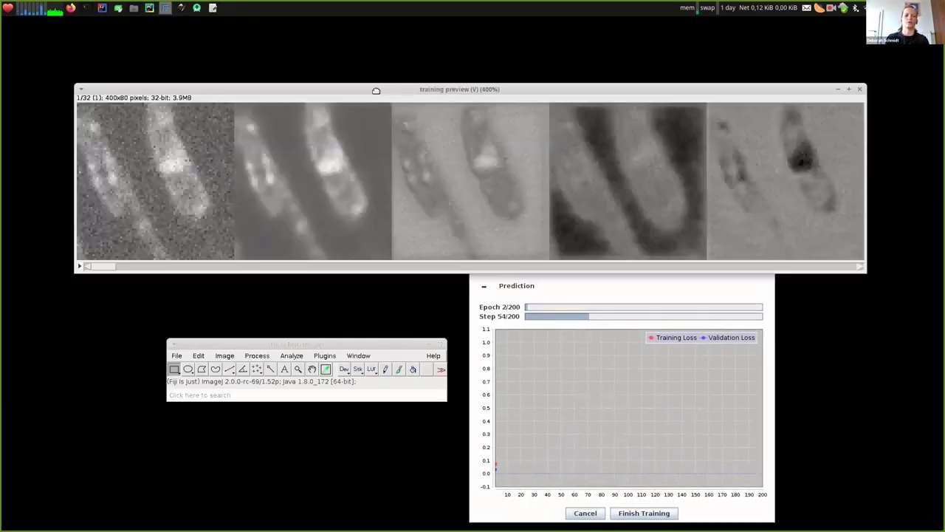
pyautogui.moveTo(266, 344); pyautogui.dragTo(269, 280)
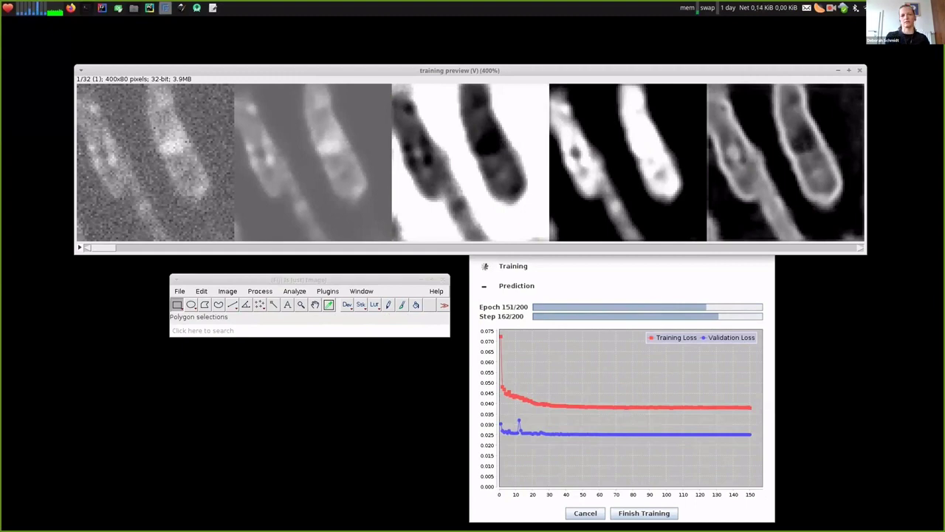
# Step: Finish the training early and place the lowest-validation-loss model window beside the last-training-step model window
pyautogui.click(648, 516)
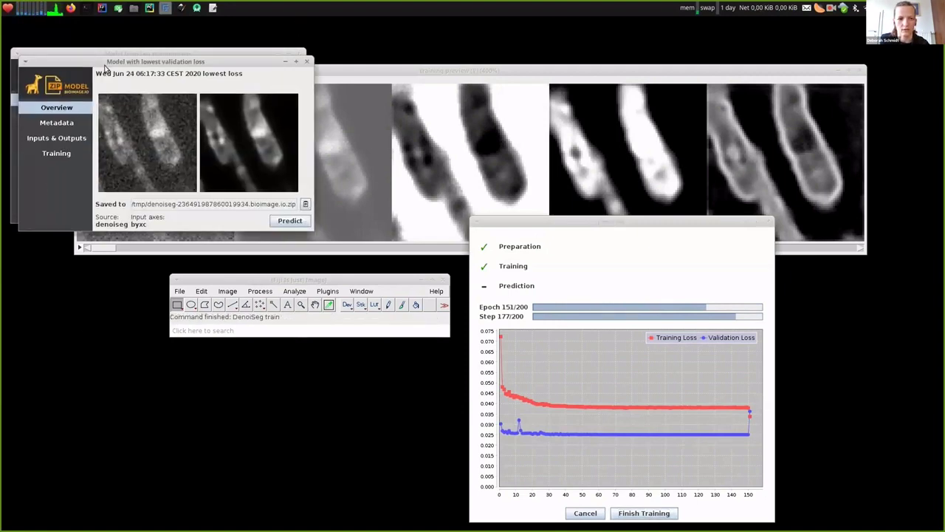
pyautogui.moveTo(95, 62); pyautogui.dragTo(411, 59)
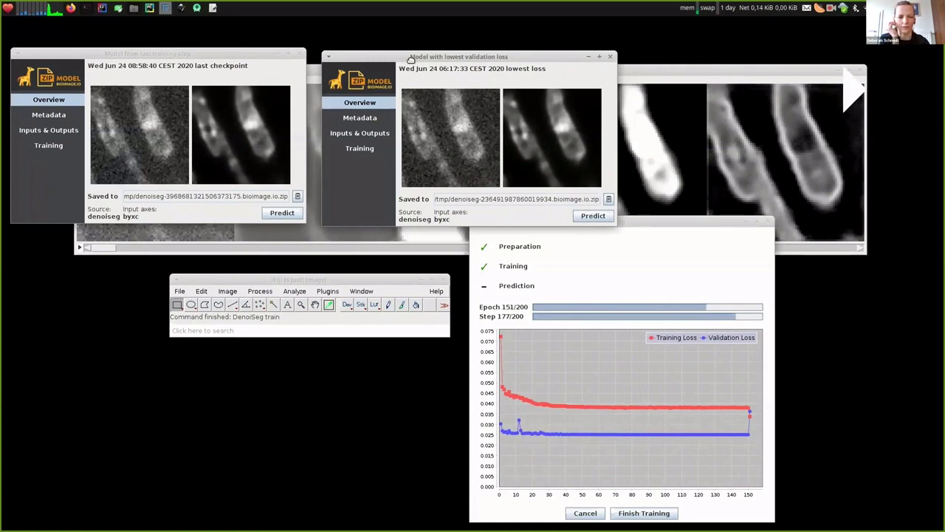
# Step: Compare the training details of both models, return both to their overviews and move the training preview closer below them
pyautogui.click(49, 146)
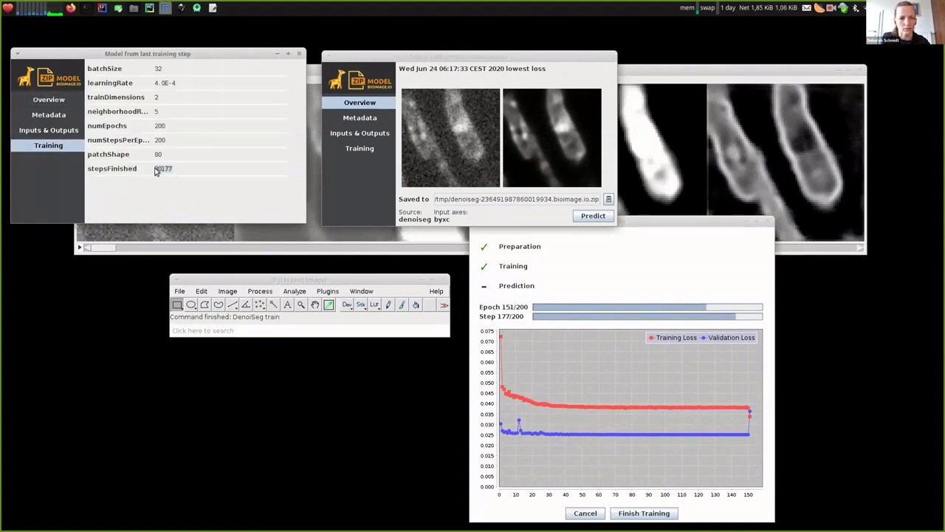
pyautogui.click(361, 149)
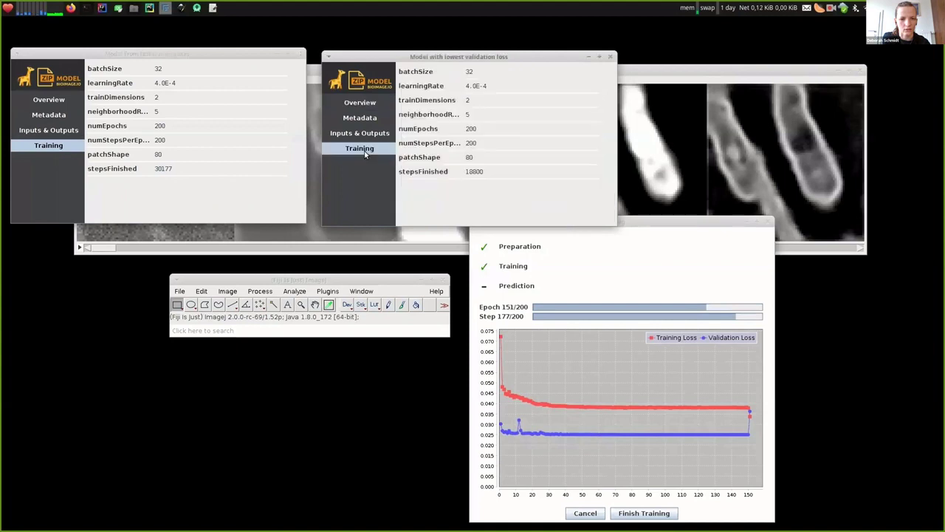
pyautogui.click(38, 104)
pyautogui.click(371, 102)
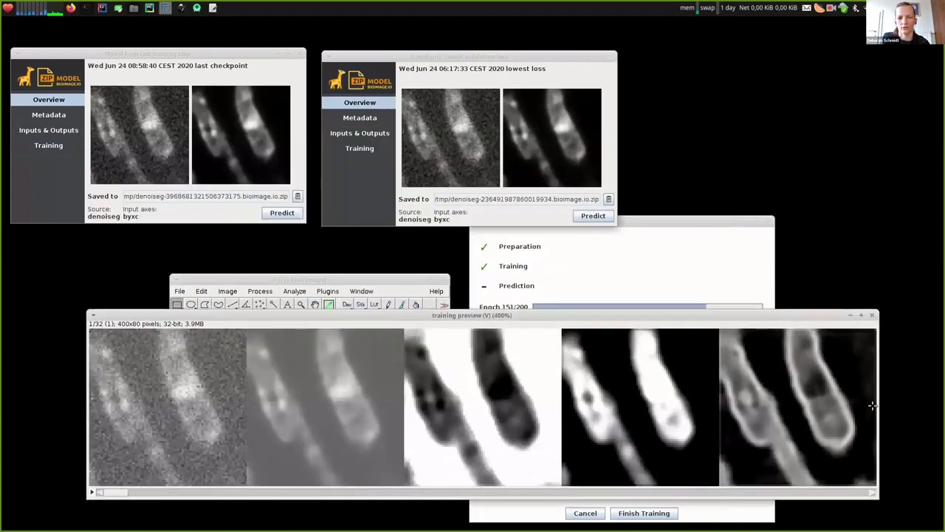
pyautogui.moveTo(600, 316); pyautogui.dragTo(604, 253)
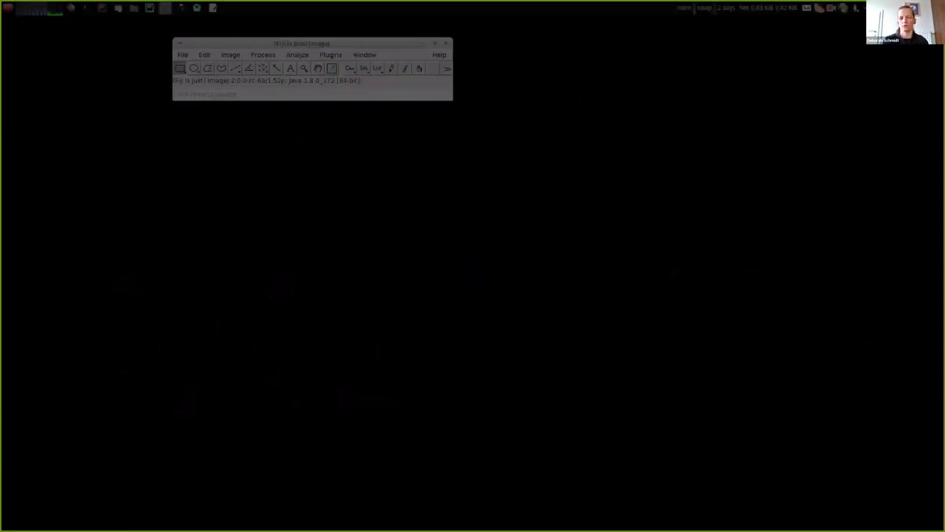
# Step: Open the ImageJ Updater, dismiss the warning, and look for the Labkit entry in the list of update sites
pyautogui.click(438, 55)
pyautogui.click(439, 247)
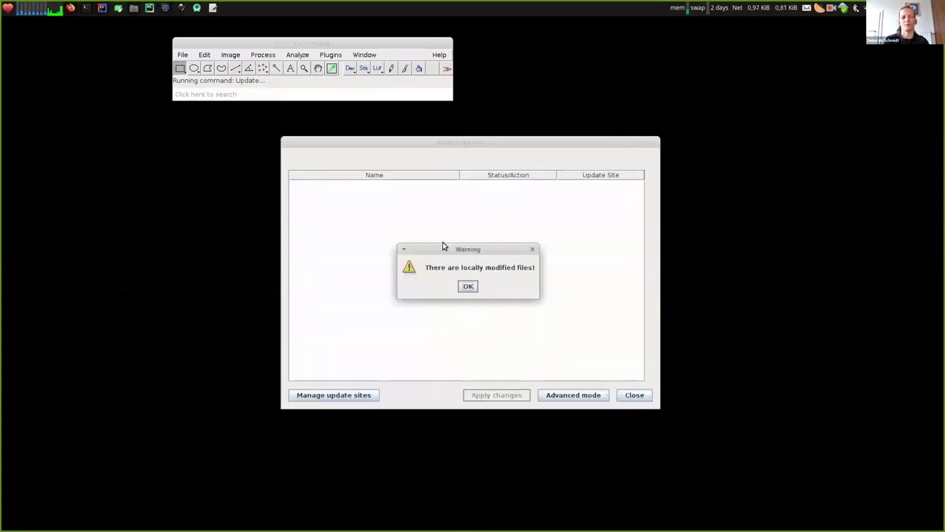
pyautogui.click(466, 285)
pyautogui.click(350, 397)
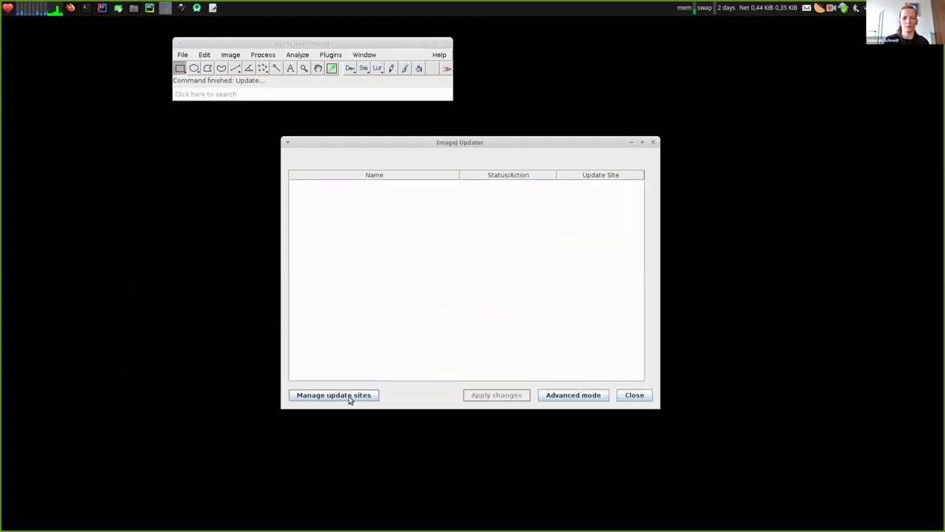
pyautogui.scroll(-15, 393, 290)
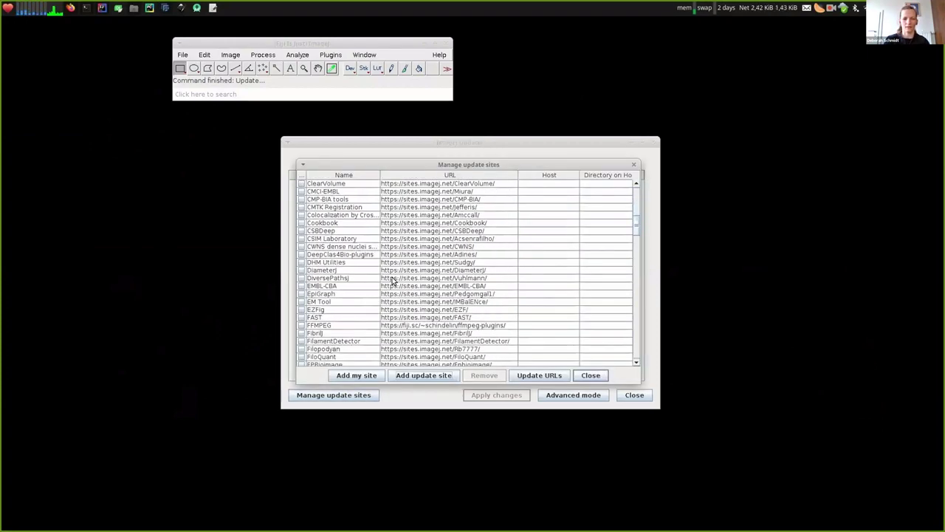
pyautogui.scroll(-15, 391, 281)
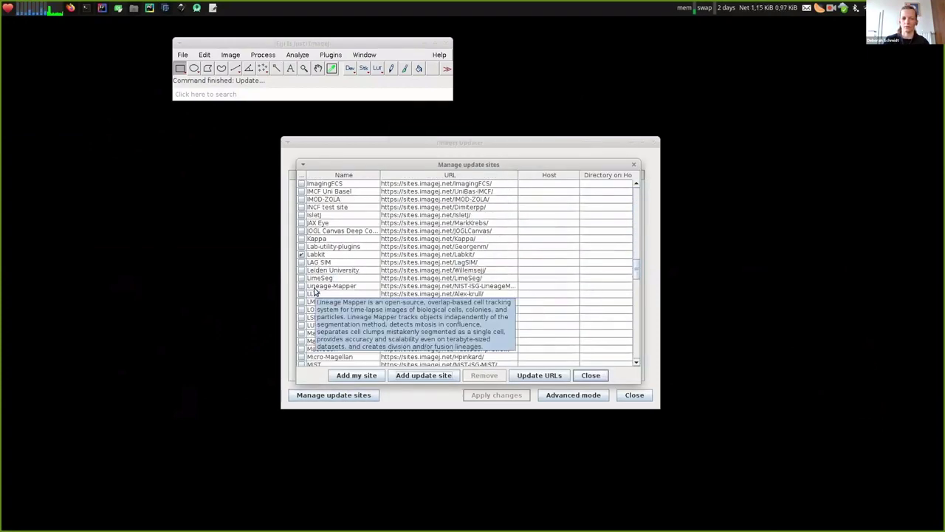
# Step: Check the Labkit entry in the update sites list, and close the site manager and the ImageJ Updater
pyautogui.moveTo(310, 231)
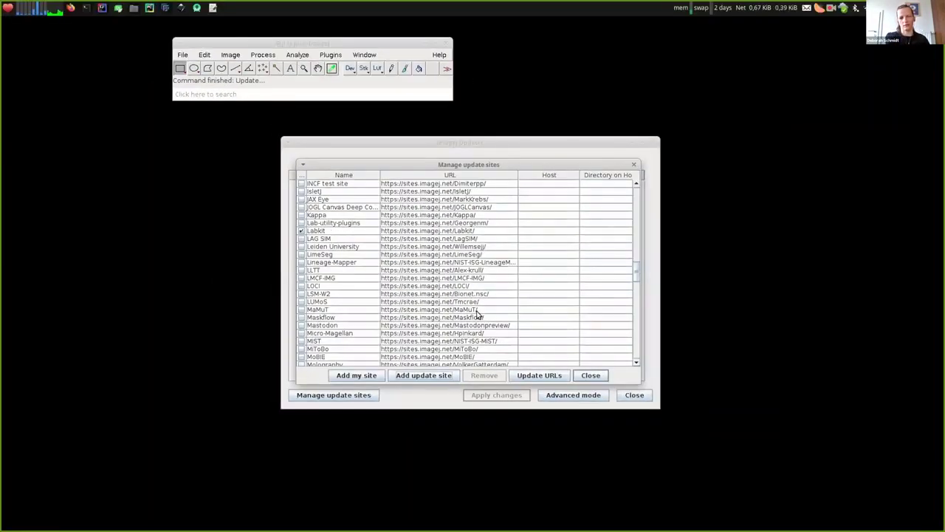
pyautogui.click(593, 375)
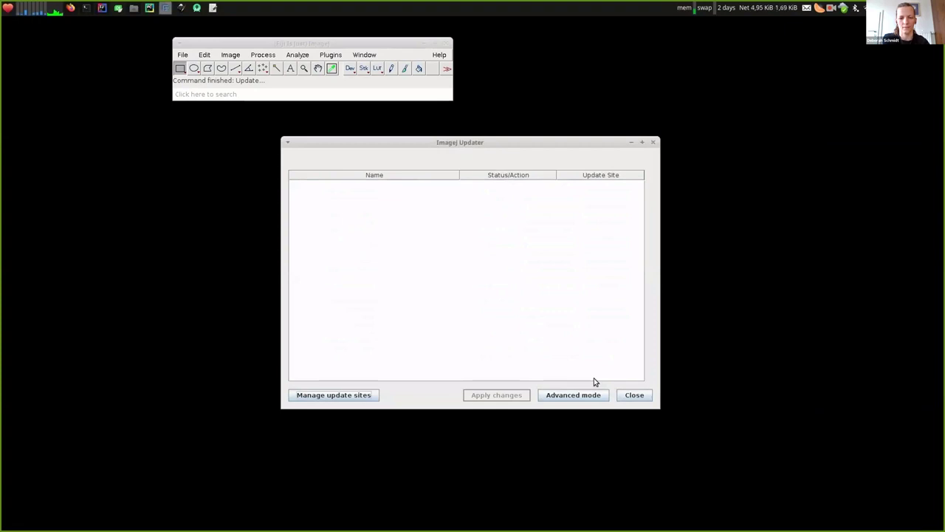
pyautogui.click(633, 395)
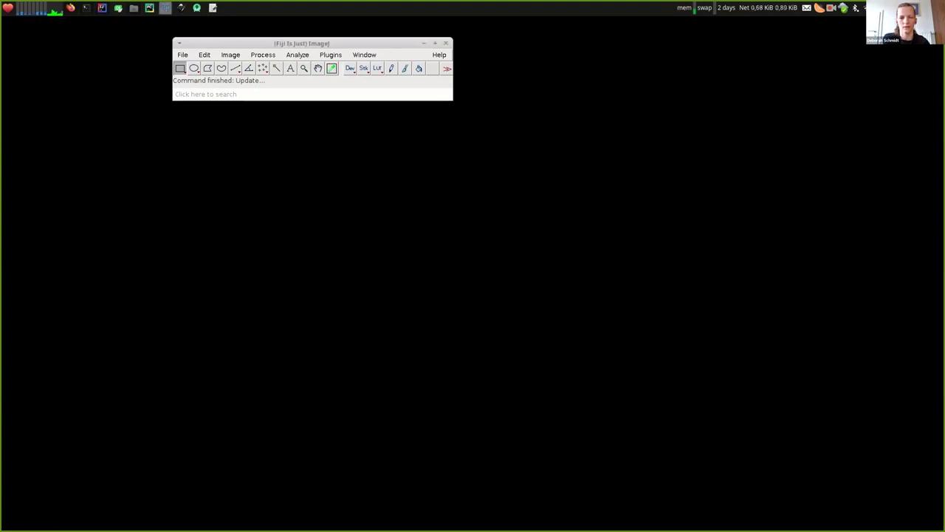
# Step: Reopen the recent image img_0.tif from DSB/train_data/10/X_val and open it in Labkit
pyautogui.click(186, 55)
pyautogui.moveTo(211, 107)
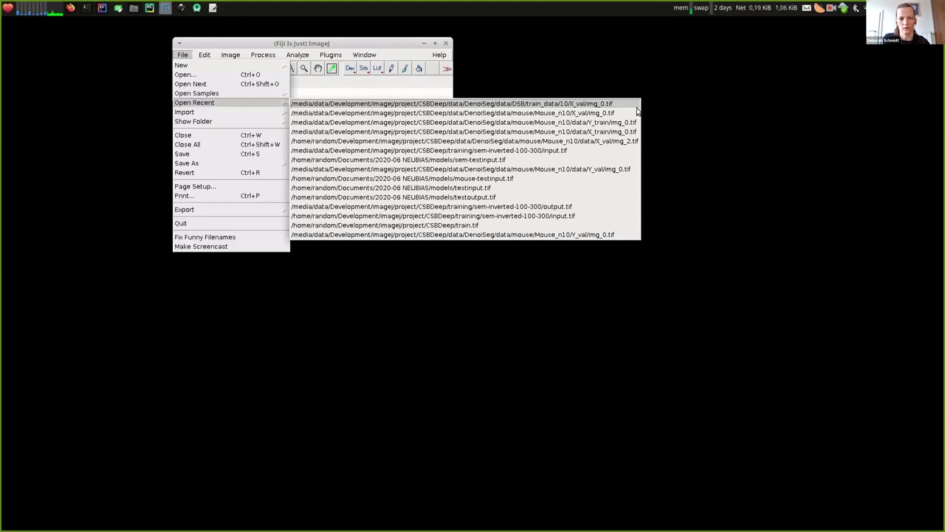
pyautogui.click(609, 105)
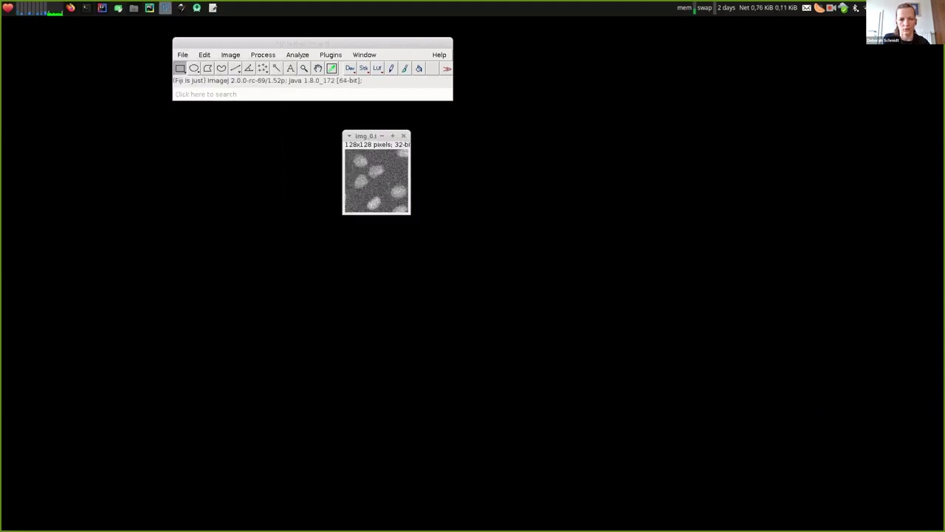
pyautogui.click(335, 55)
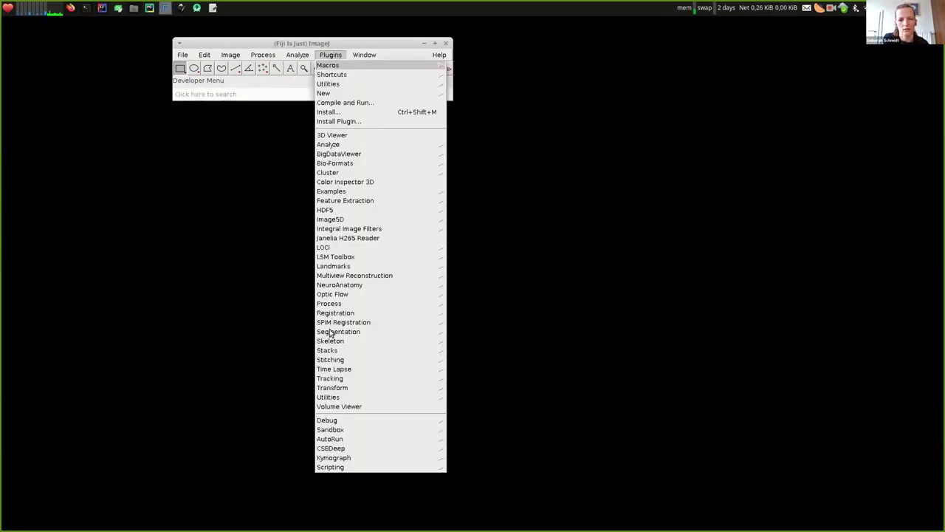
pyautogui.moveTo(329, 332)
pyautogui.click(496, 467)
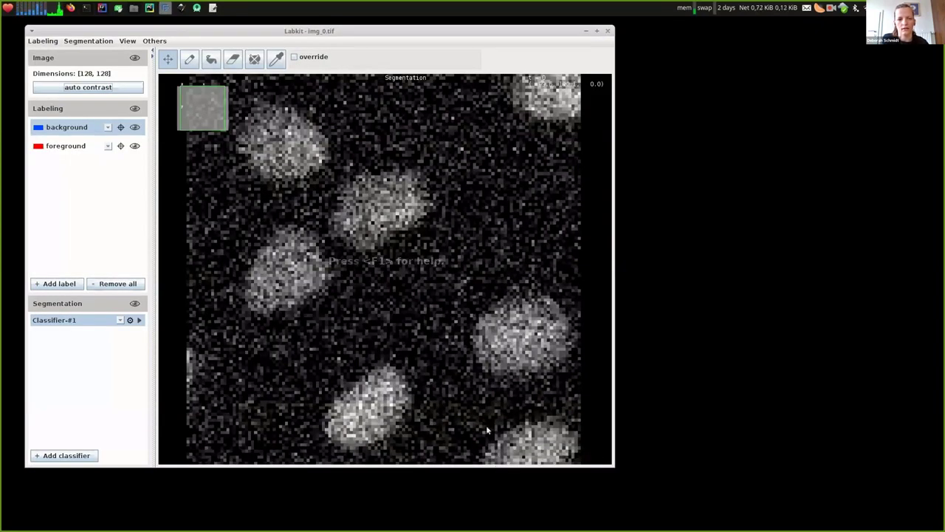
# Step: Outline the upper-left nucleus and the nucleus below it with the background label at brush size 1
pyautogui.scroll(-2, 407, 291)
pyautogui.press('Right')
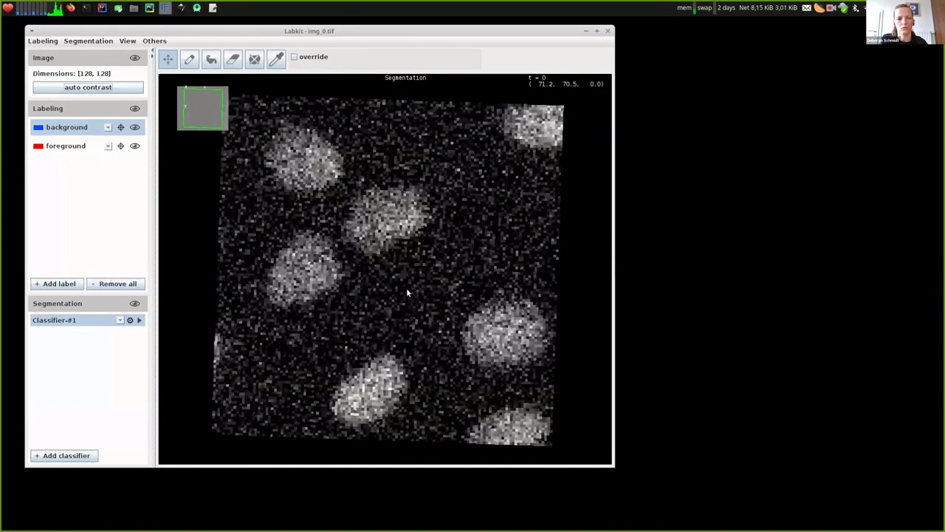
pyautogui.scroll(1, 401, 284)
pyautogui.scroll(2, 400, 289)
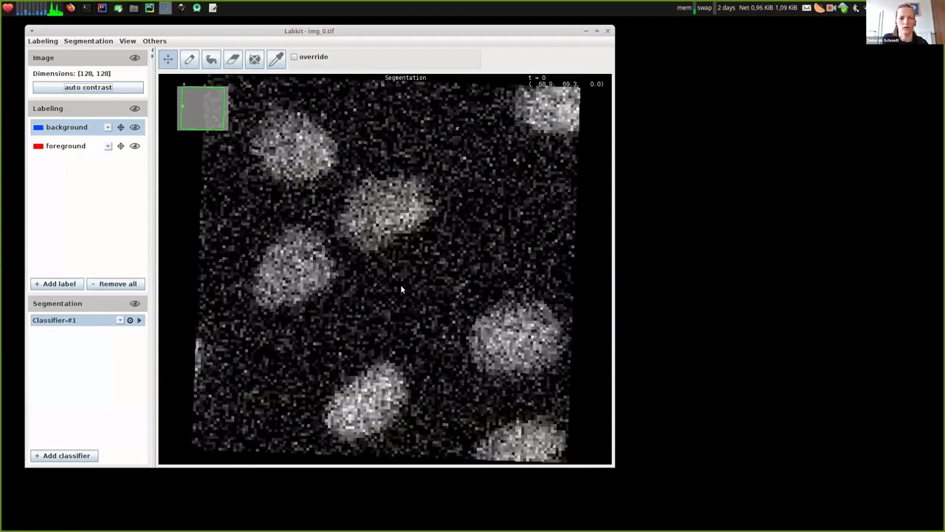
pyautogui.press('Left')
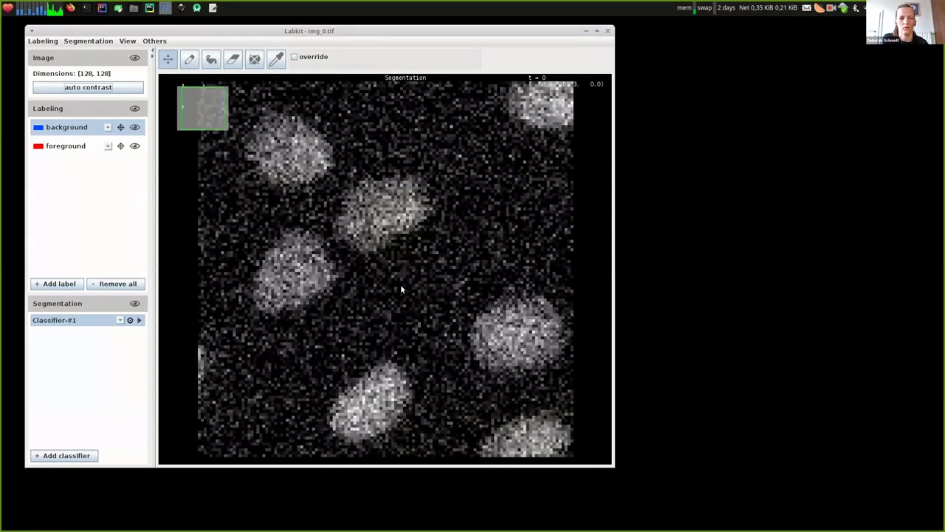
pyautogui.scroll(-2, 400, 290)
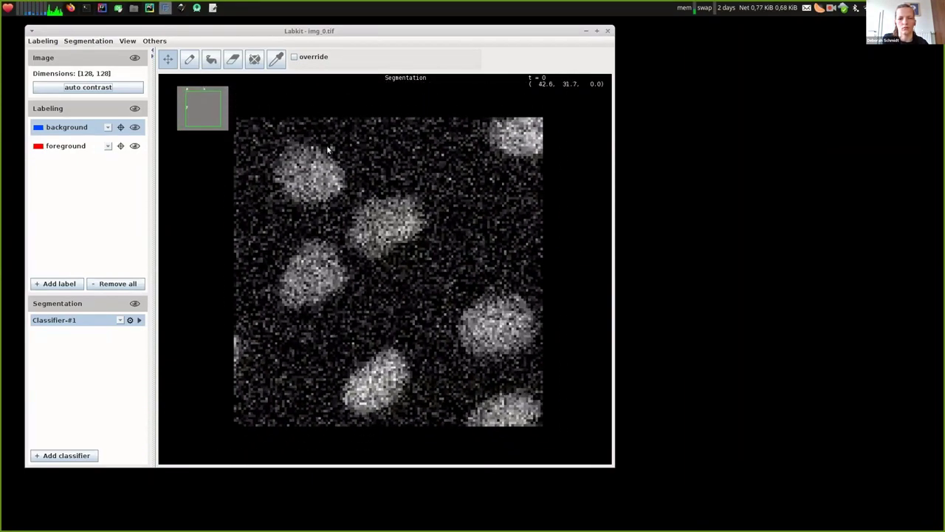
pyautogui.click(189, 59)
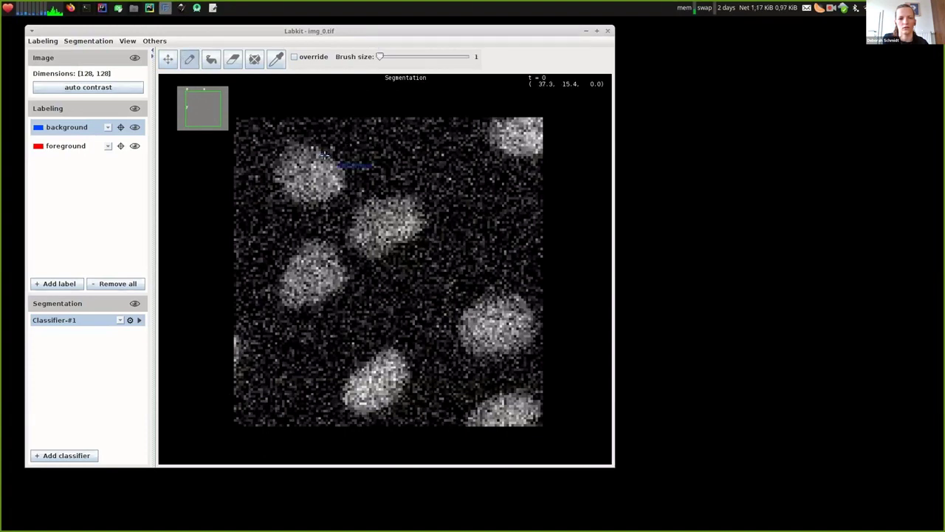
pyautogui.moveTo(319, 153)
pyautogui.mouseDown()
pyautogui.moveTo(285, 145)
pyautogui.moveTo(281, 185)
pyautogui.moveTo(309, 200)
pyautogui.moveTo(337, 192)
pyautogui.moveTo(344, 174)
pyautogui.moveTo(328, 157)
pyautogui.mouseUp()
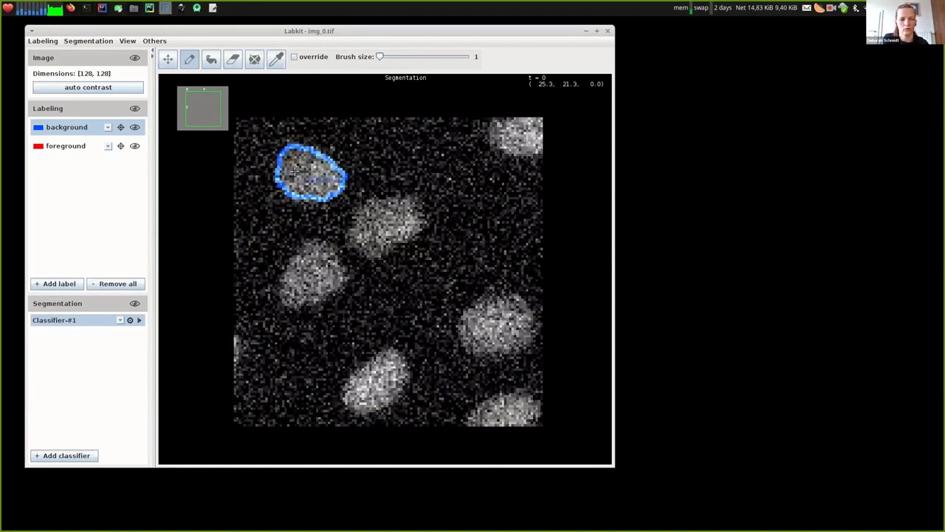
pyautogui.moveTo(337, 258)
pyautogui.mouseDown()
pyautogui.moveTo(329, 247)
pyautogui.moveTo(301, 246)
pyautogui.moveTo(284, 270)
pyautogui.moveTo(287, 305)
pyautogui.moveTo(336, 291)
pyautogui.moveTo(346, 266)
pyautogui.moveTo(331, 249)
pyautogui.mouseUp()
# Step: Flood-fill both outlined nuclei with the background label
pyautogui.click(211, 59)
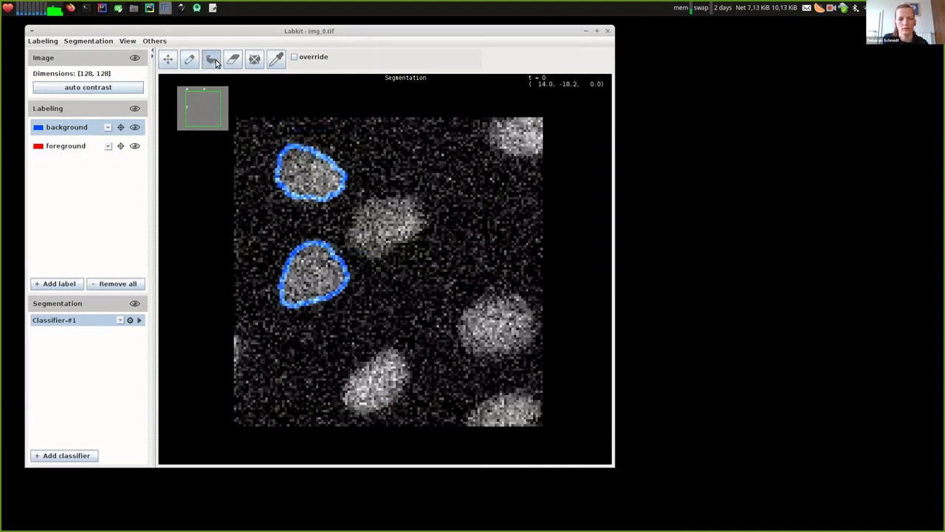
pyautogui.click(301, 171)
pyautogui.click(304, 281)
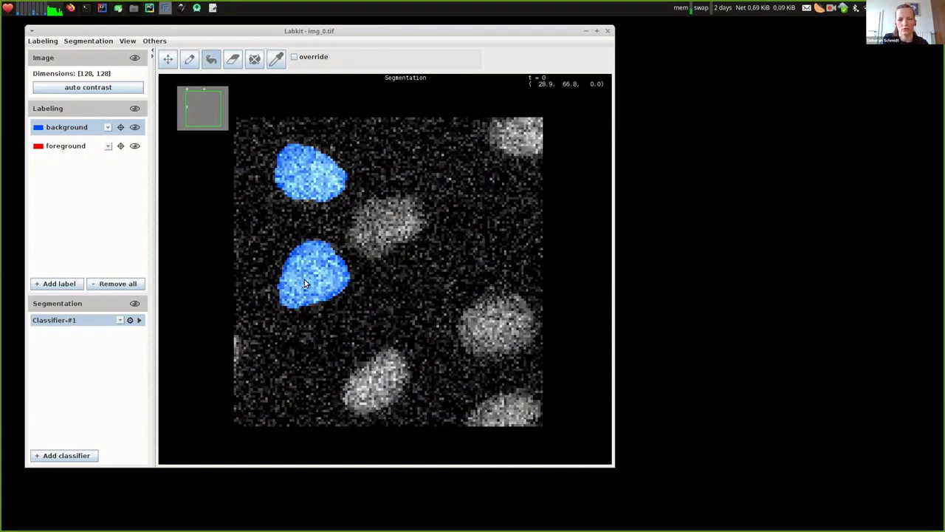
# Step: Save the labeling in the labels folder with the file type TIF Image
pyautogui.click(43, 42)
pyautogui.click(56, 60)
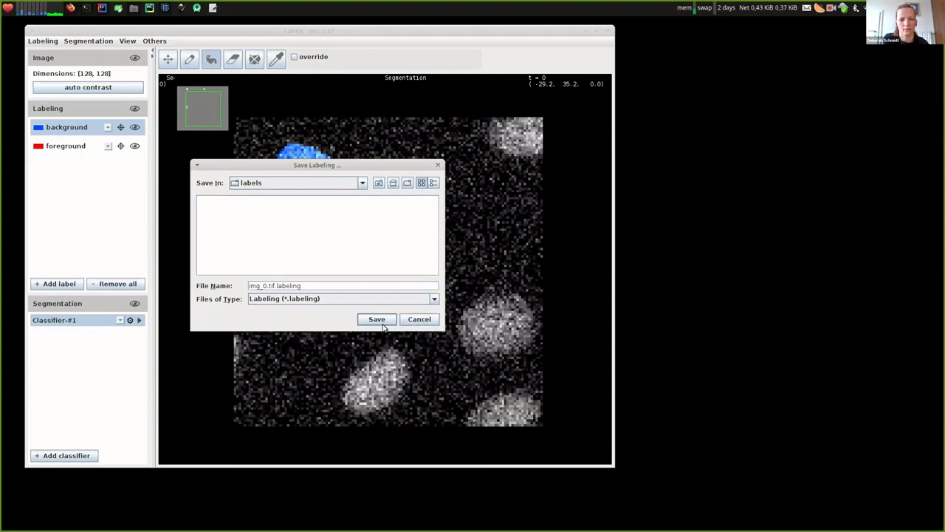
pyautogui.click(383, 300)
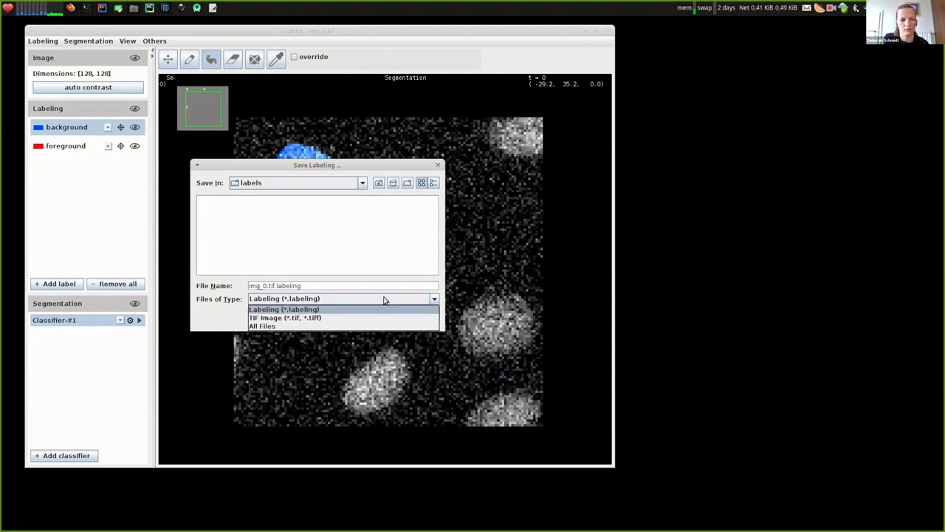
pyautogui.click(380, 318)
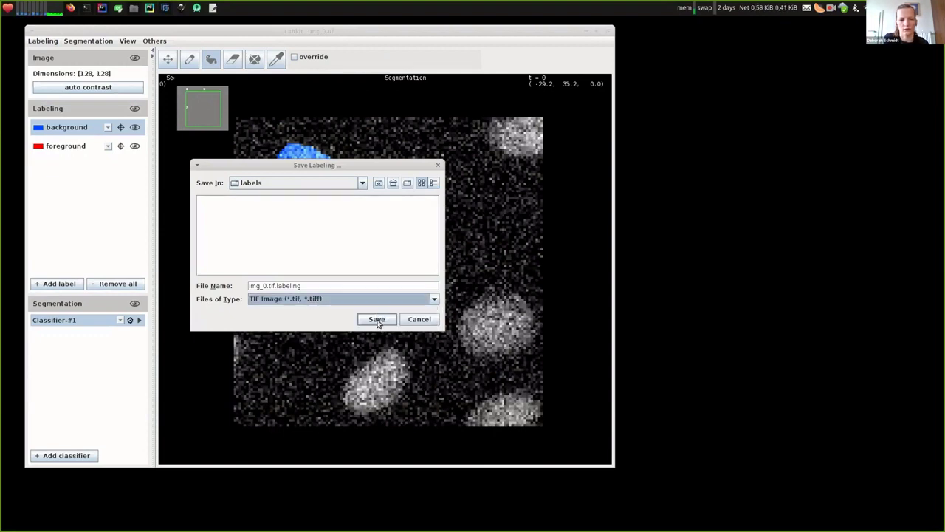
pyautogui.click(376, 319)
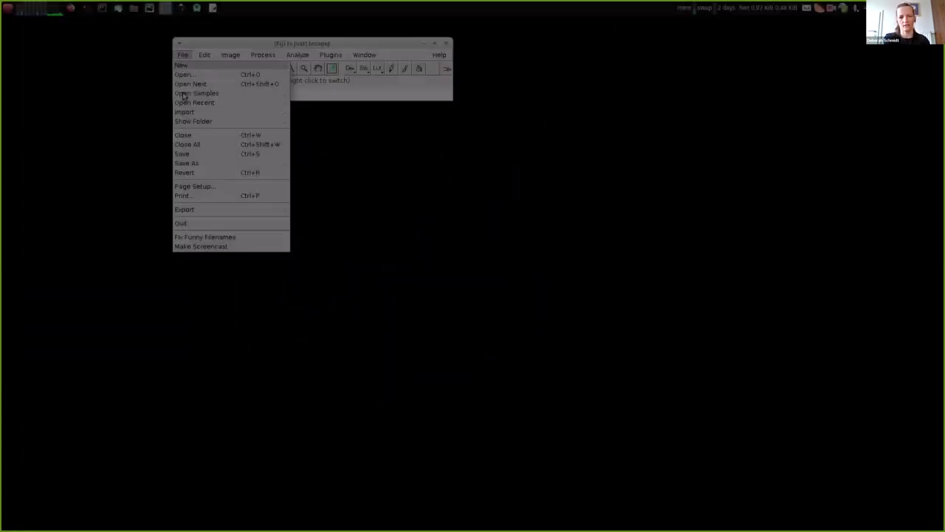
# Step: Open the DSB X_val image img_0.tif from the recent files again and start Labkit on it
pyautogui.moveTo(185, 102)
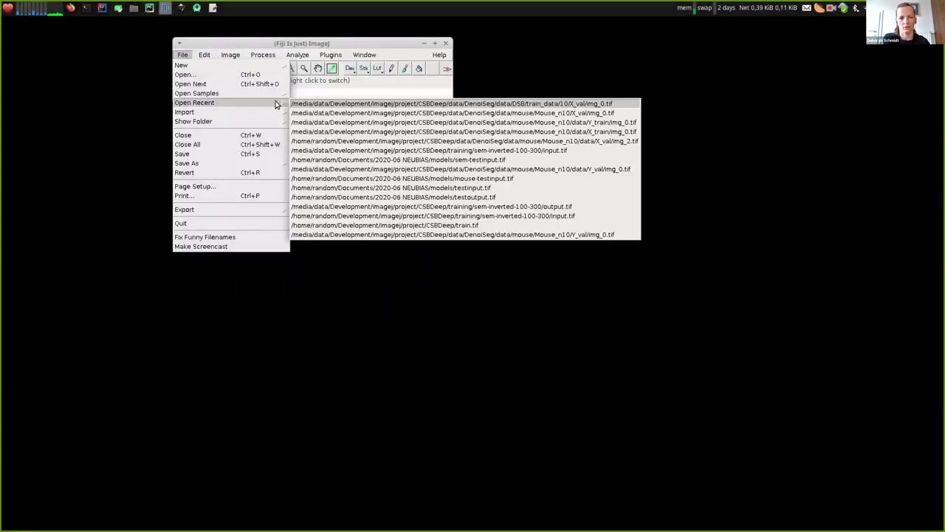
pyautogui.click(303, 104)
pyautogui.click(330, 54)
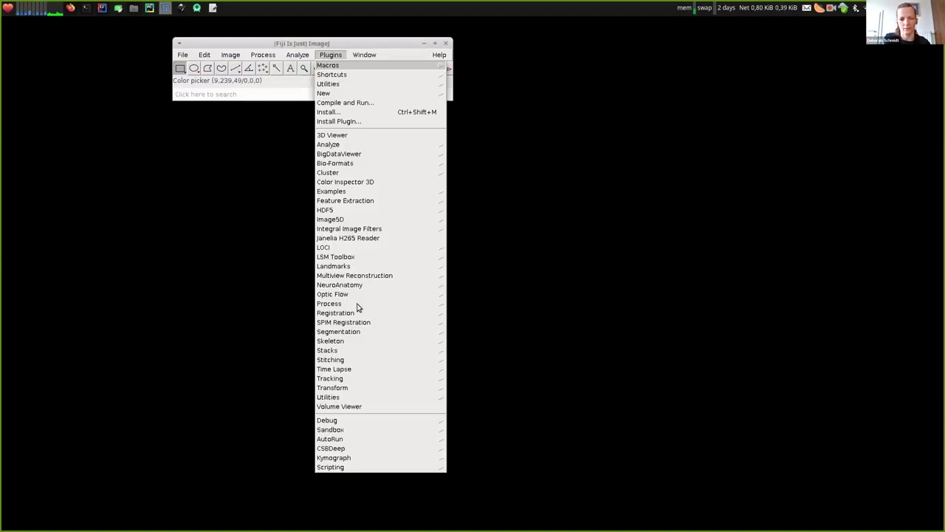
pyautogui.moveTo(344, 332)
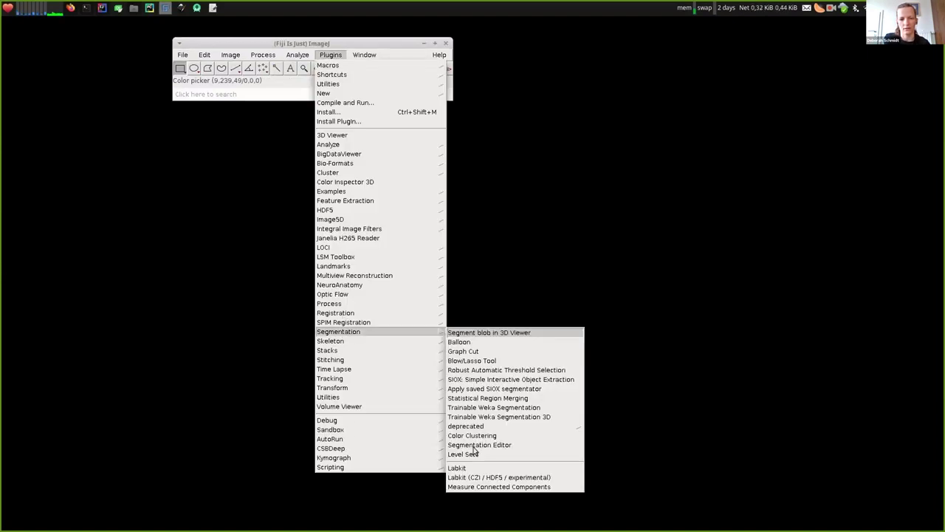
pyautogui.click(475, 468)
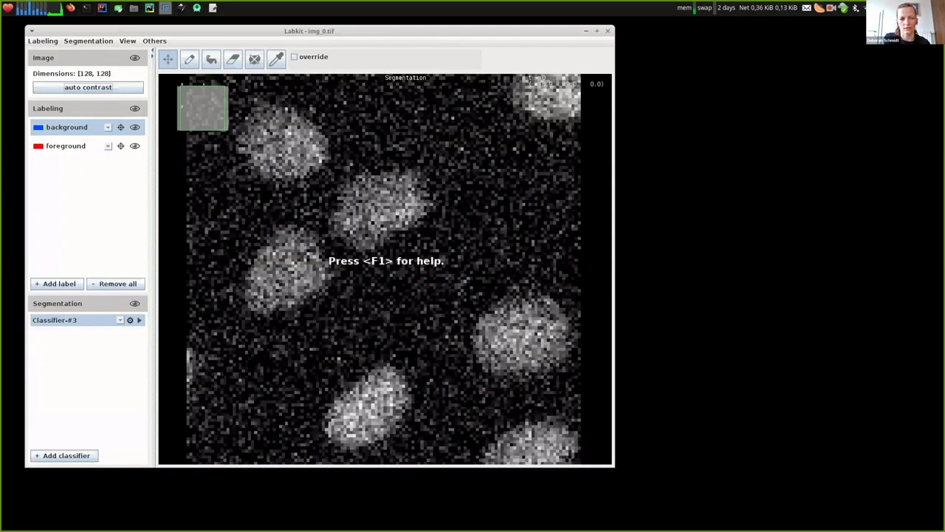
# Step: Load the saved labeling file for img_0.tif into Labkit
pyautogui.click(35, 42)
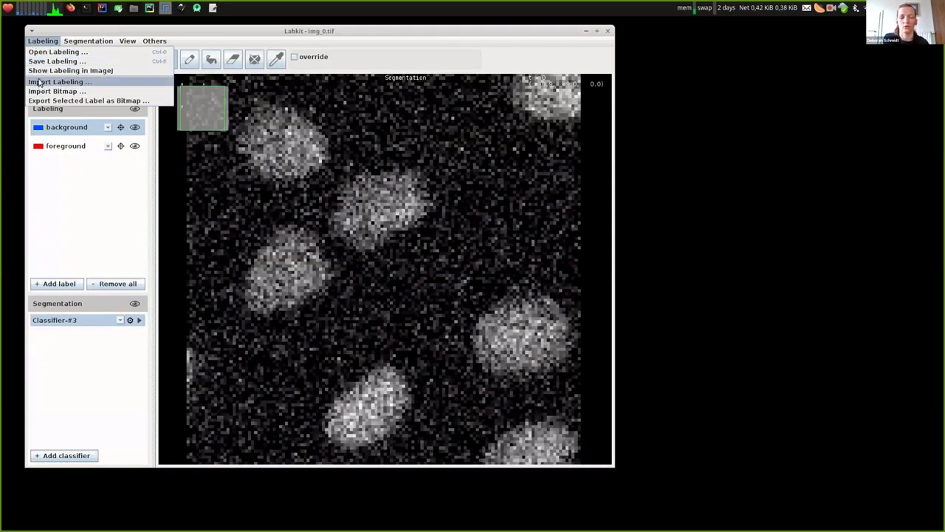
pyautogui.click(46, 52)
pyautogui.click(221, 201)
pyautogui.click(381, 321)
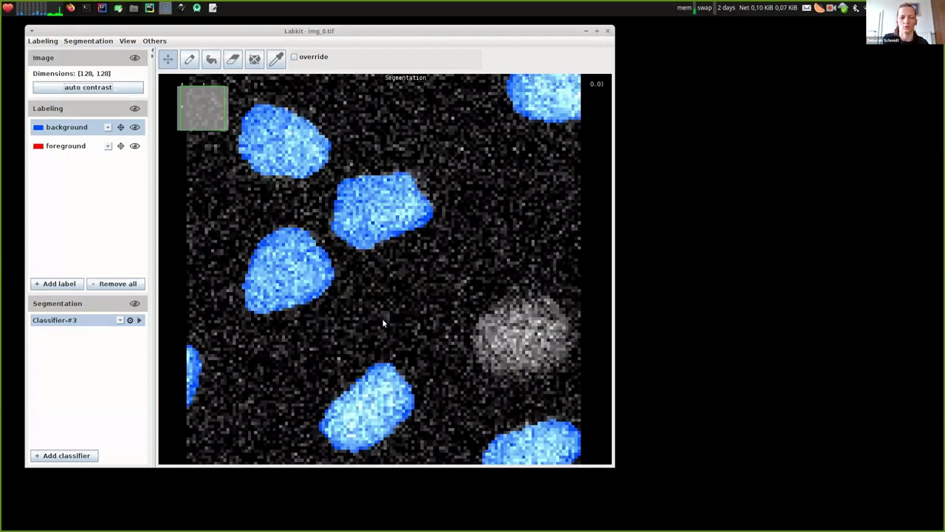
# Step: Outline the remaining unlabeled nucleus with the background label at brush size 1 and flood-fill it
pyautogui.click(189, 59)
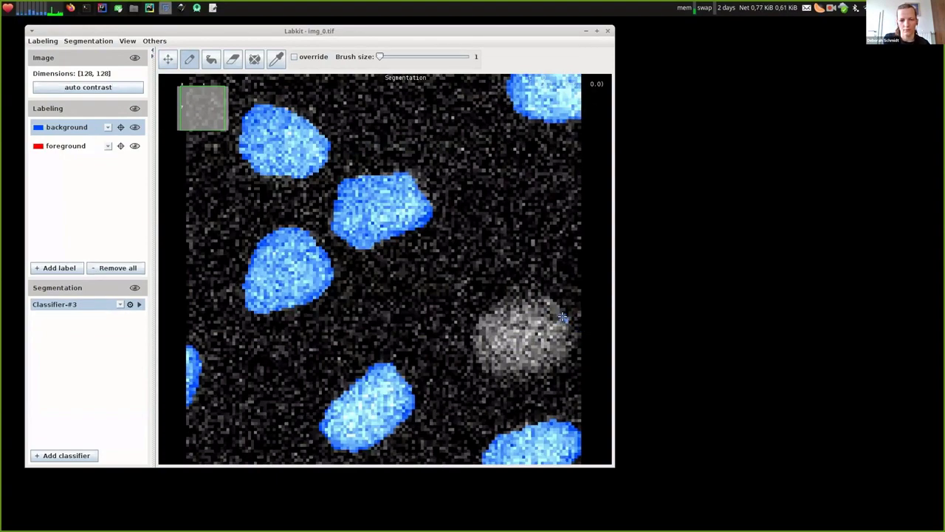
pyautogui.moveTo(565, 320)
pyautogui.mouseDown()
pyautogui.moveTo(523, 297)
pyautogui.moveTo(493, 307)
pyautogui.moveTo(479, 319)
pyautogui.moveTo(477, 361)
pyautogui.moveTo(500, 374)
pyautogui.moveTo(554, 368)
pyautogui.moveTo(575, 341)
pyautogui.moveTo(557, 318)
pyautogui.mouseUp()
pyautogui.press('f')
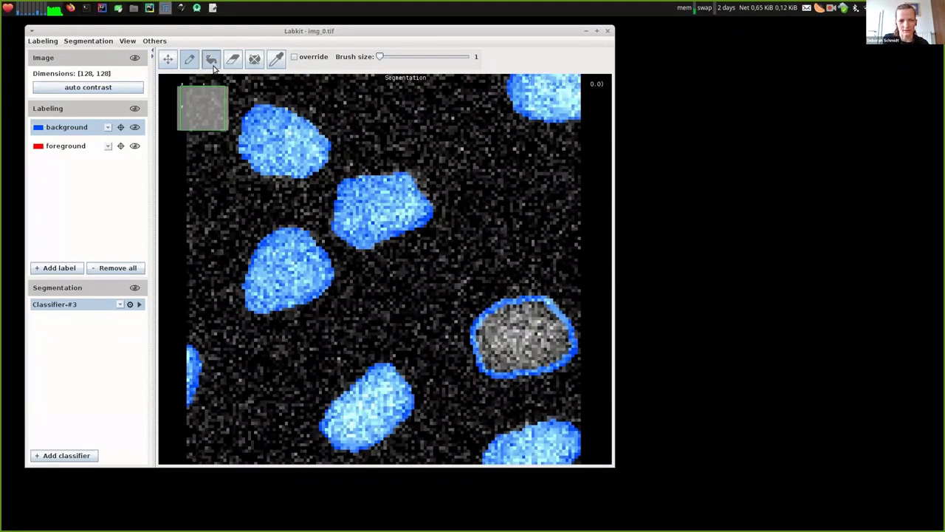
pyautogui.click(541, 342)
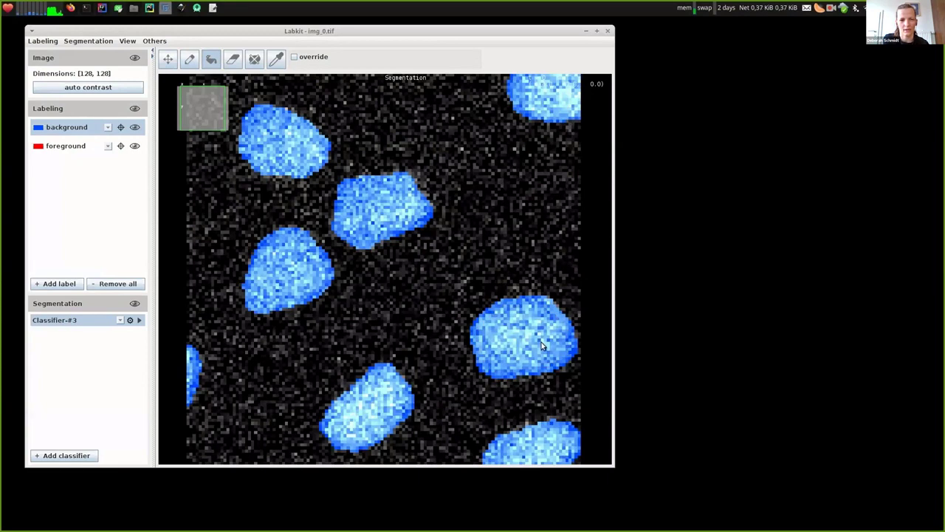
# Step: Show the labeling as an ImageJ image, minimize Labkit and place the labeling window beside the original image
pyautogui.click(43, 40)
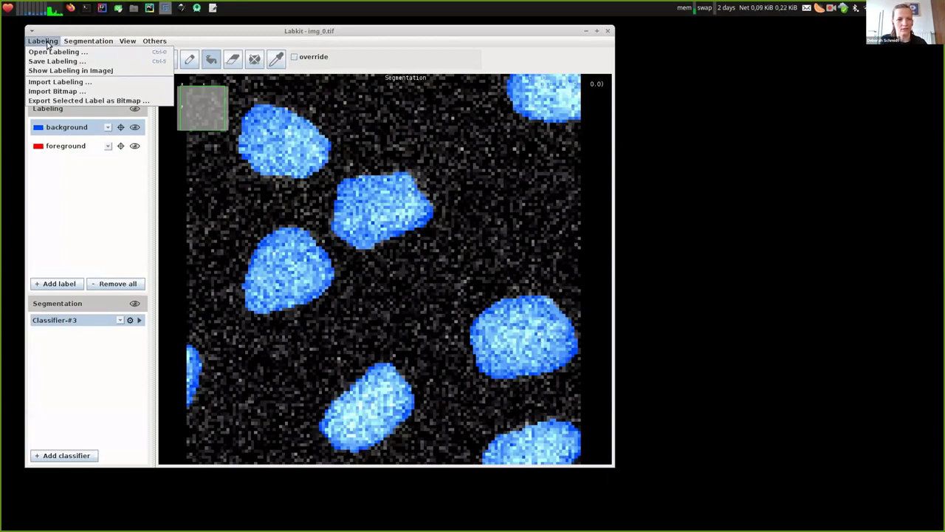
pyautogui.click(70, 71)
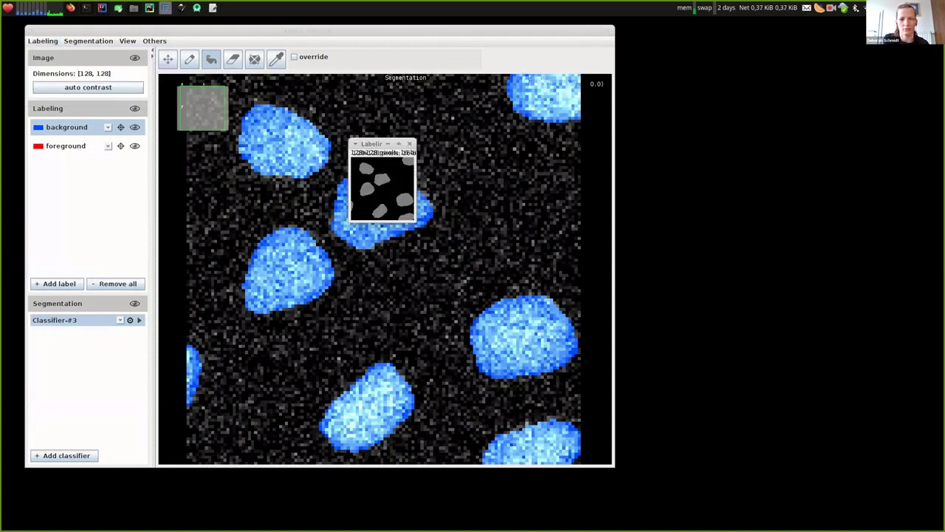
pyautogui.click(589, 32)
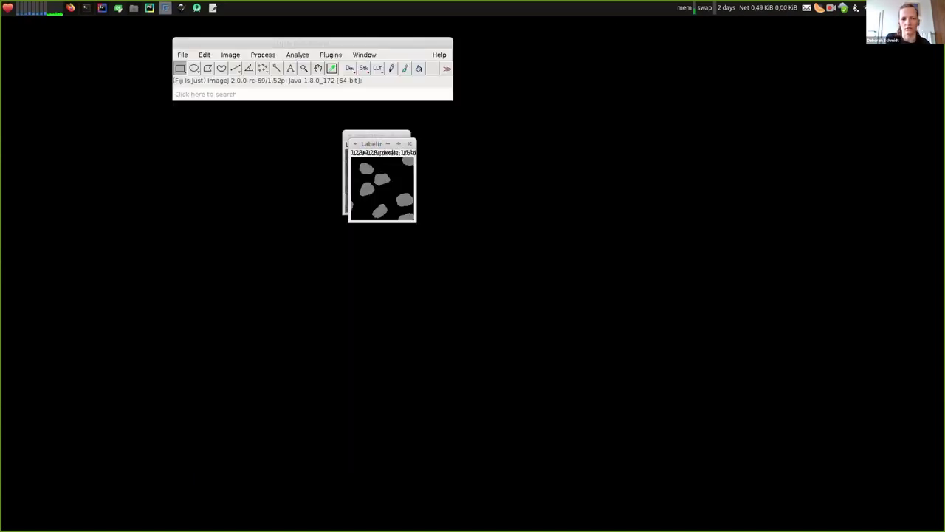
pyautogui.moveTo(375, 143); pyautogui.dragTo(443, 135)
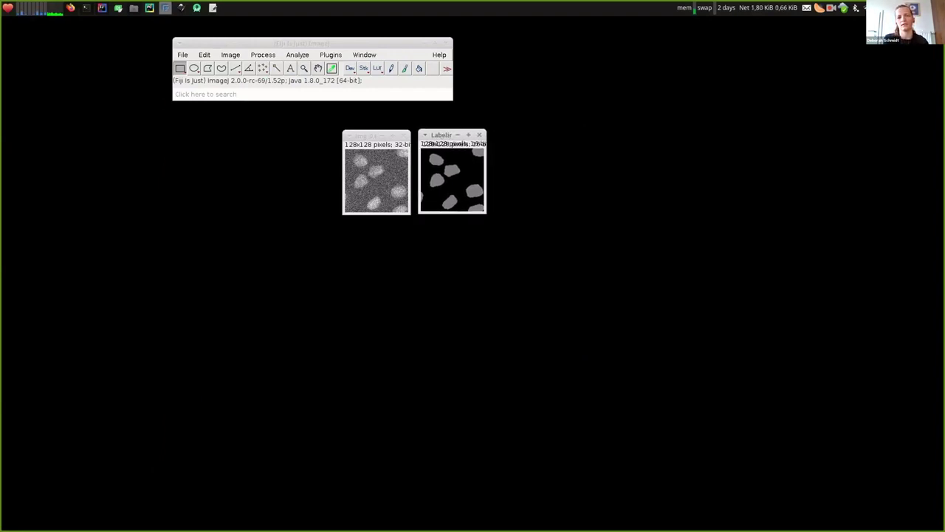
# Step: Run the 3D Objects Counter on the labeling with threshold 1, edge objects included and only the objects map, and place the map beside it
pyautogui.click(270, 55)
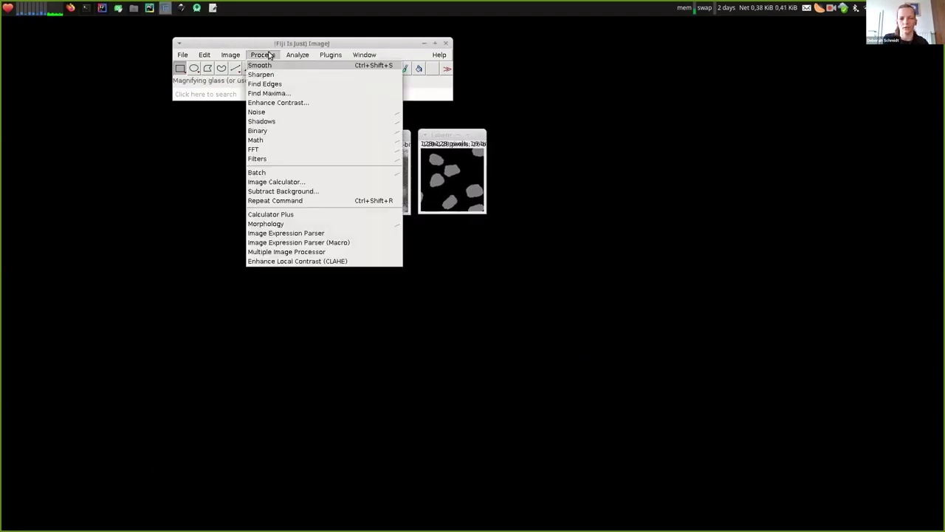
pyautogui.moveTo(289, 60)
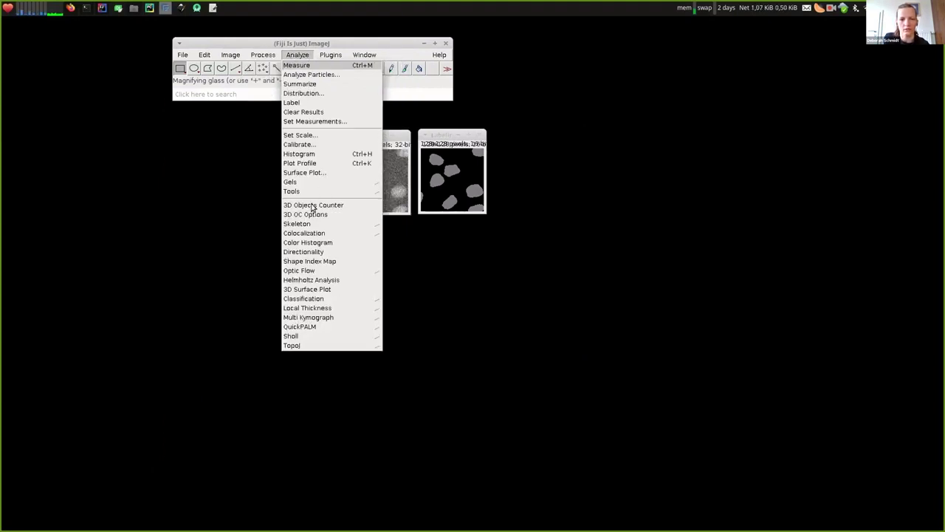
pyautogui.click(369, 205)
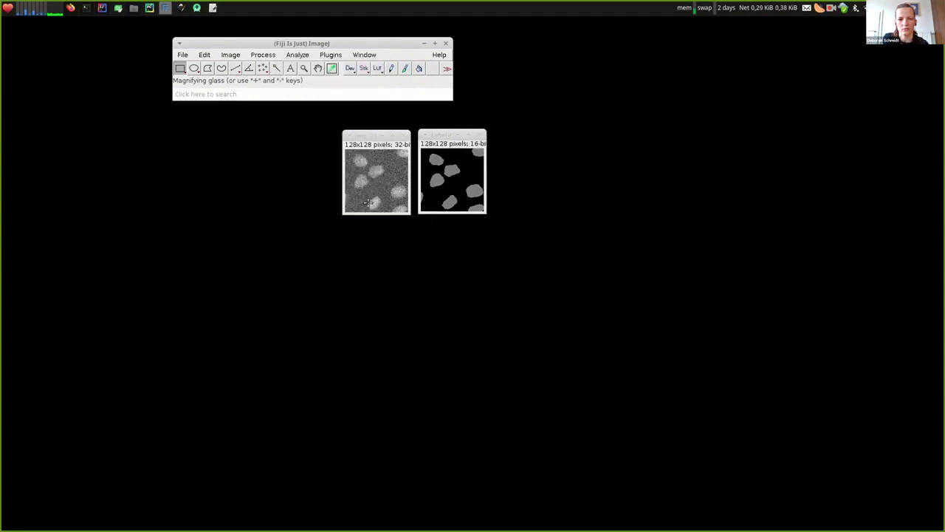
pyautogui.moveTo(441, 87); pyautogui.dragTo(546, 125)
pyautogui.click(526, 237)
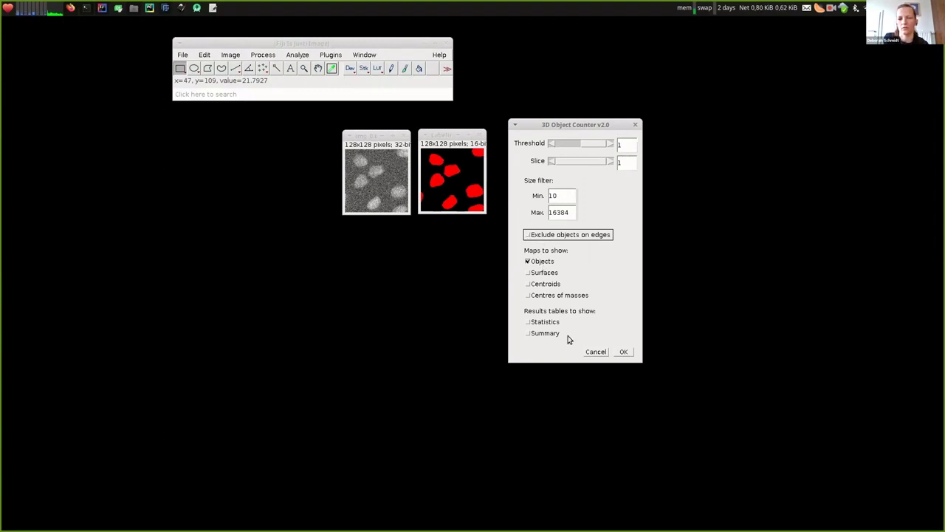
pyautogui.click(624, 353)
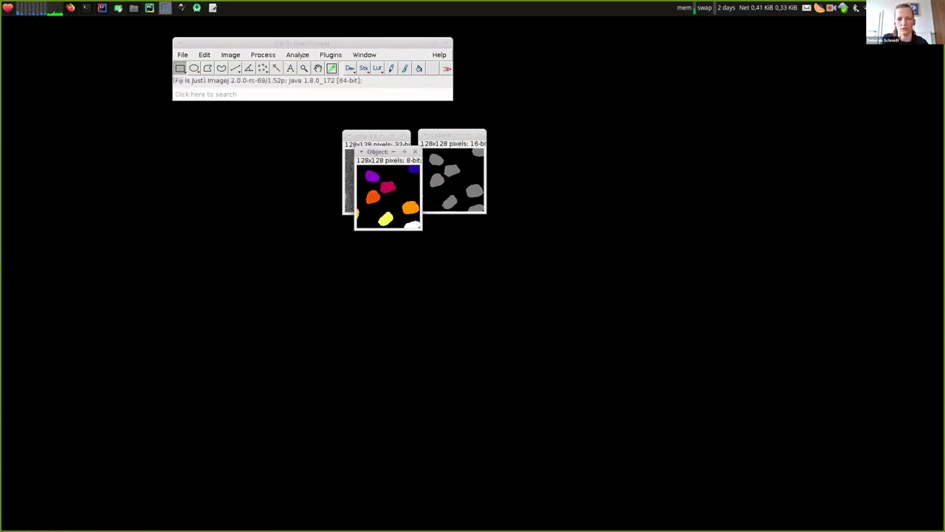
pyautogui.moveTo(379, 155); pyautogui.dragTo(523, 138)
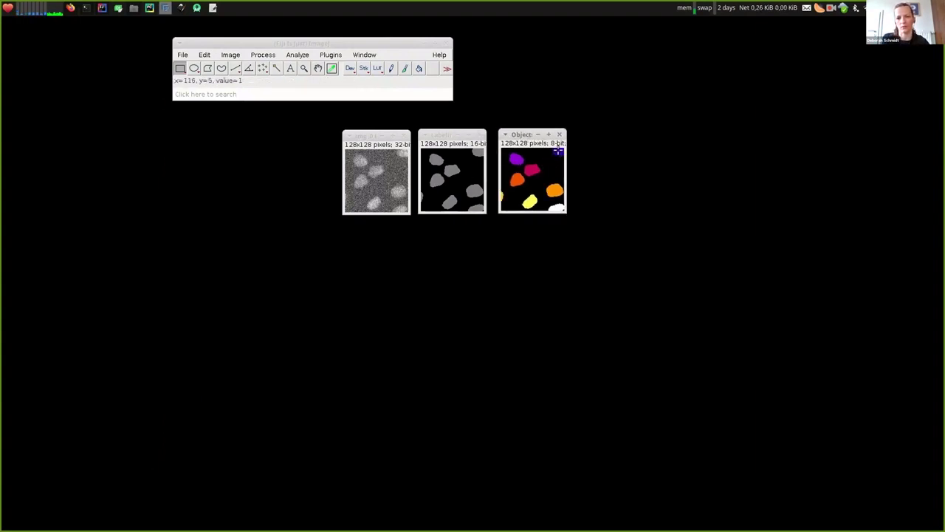
pyautogui.moveTo(537, 163); pyautogui.dragTo(533, 166)
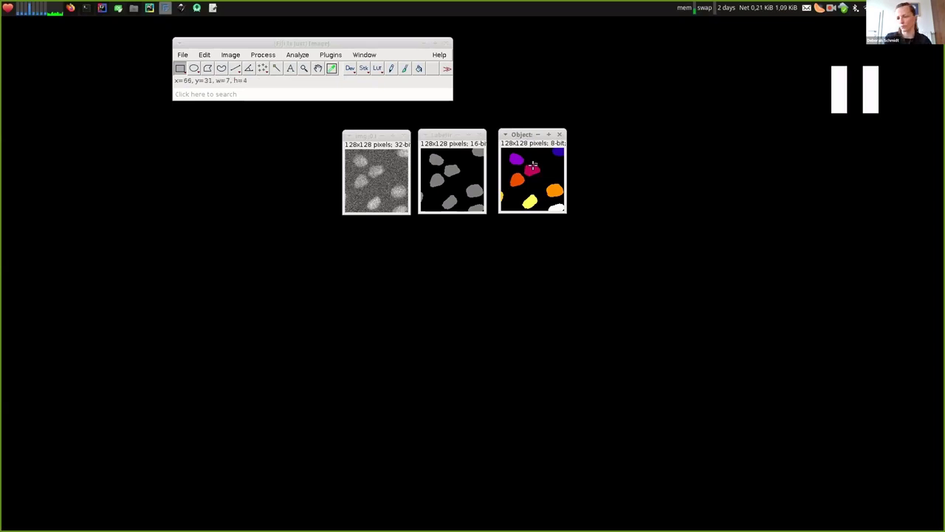